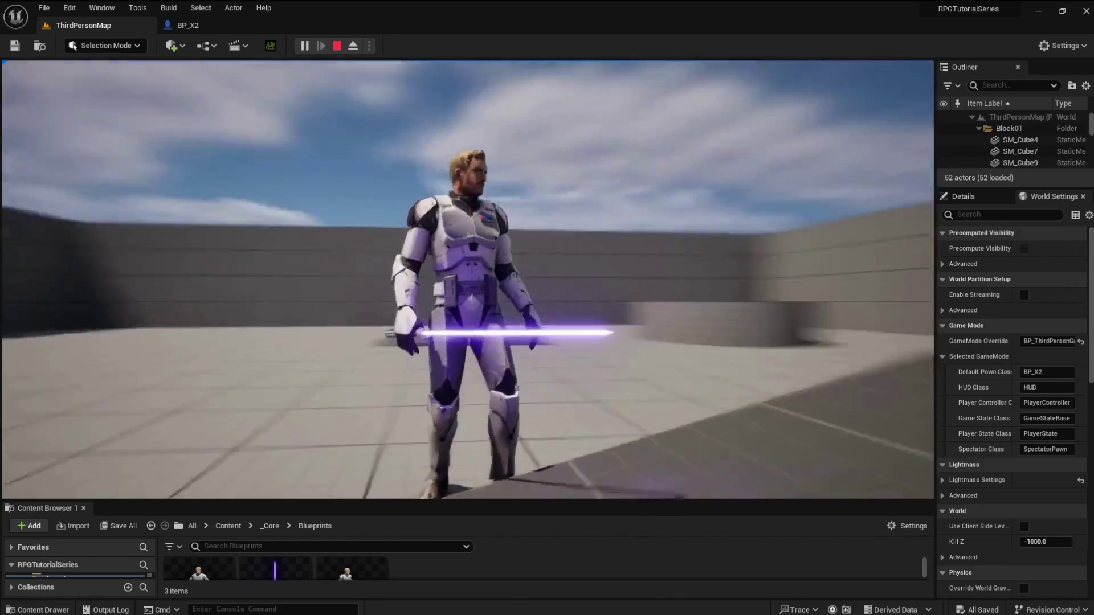
Run and jump around the level with the lightsaber-carrying character, and end the play session
{"action": "key", "text": "w"}
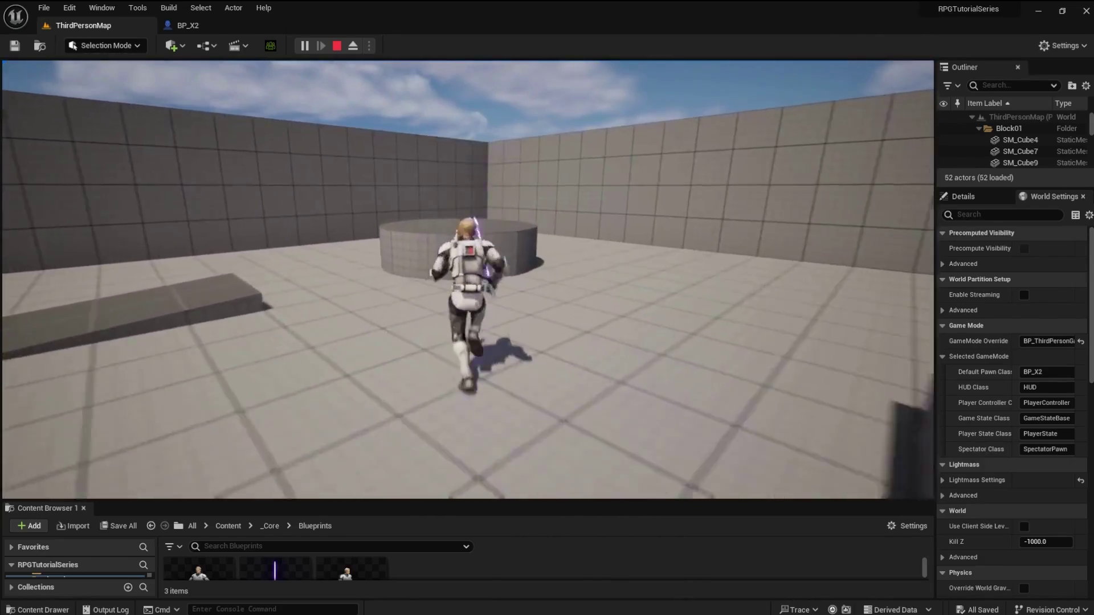
{"action": "key", "text": "space"}
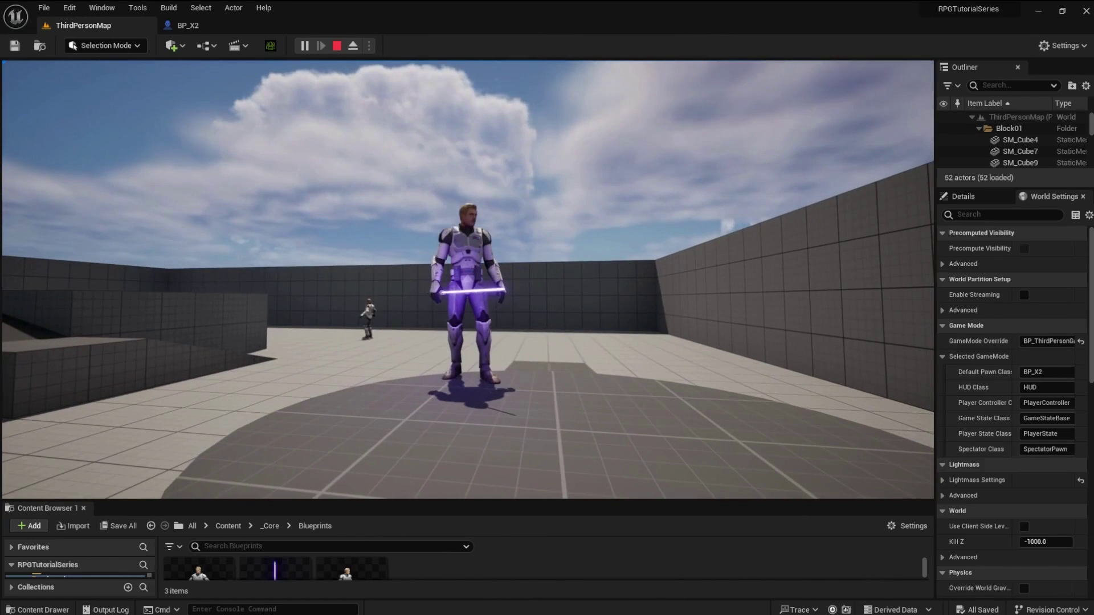
{"action": "key", "text": "Escape"}
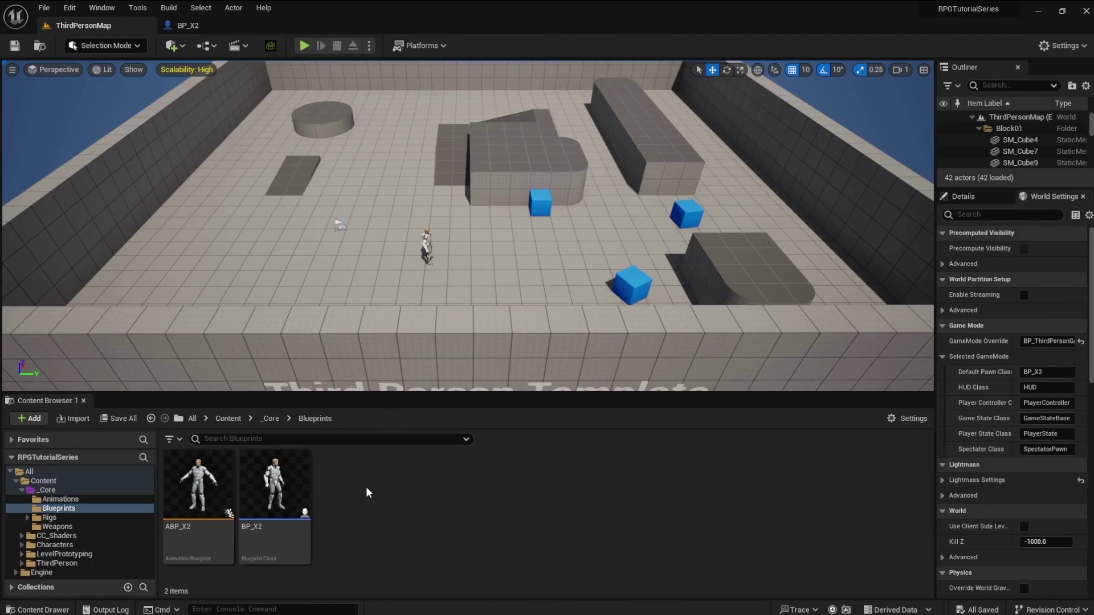
Start an asset import into the _Core/Weapons folder and browse to the Lightsaber folder of YoutubePackage_1
{"action": "left_click", "coordinate": [269, 419]}
{"action": "left_click", "coordinate": [431, 505]}
{"action": "double_click", "coordinate": [432, 505]}
{"action": "right_click", "coordinate": [397, 498]}
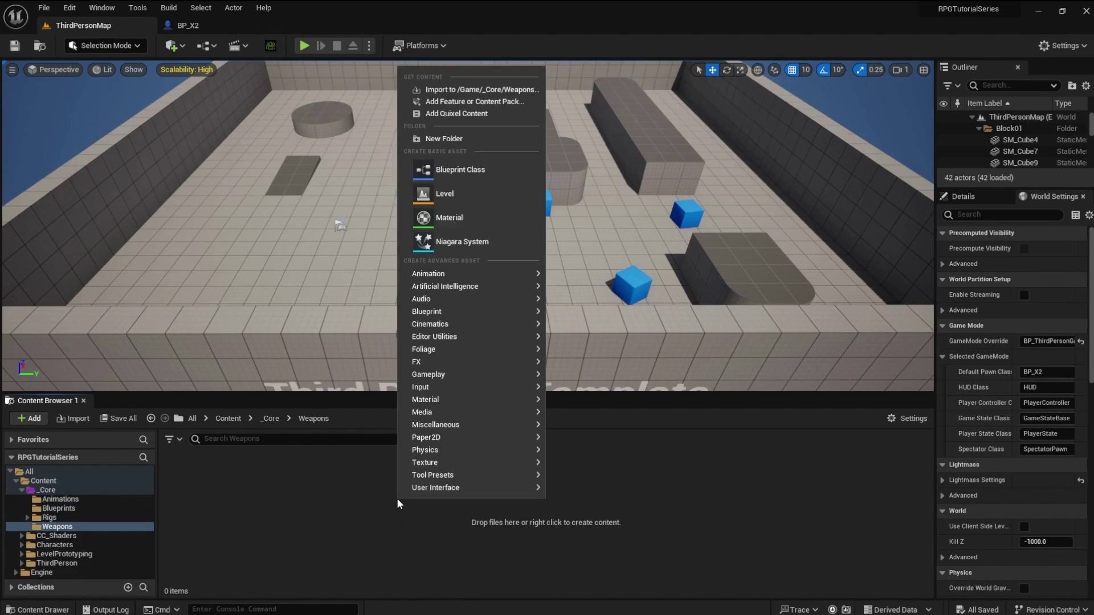
{"action": "left_click", "coordinate": [478, 89]}
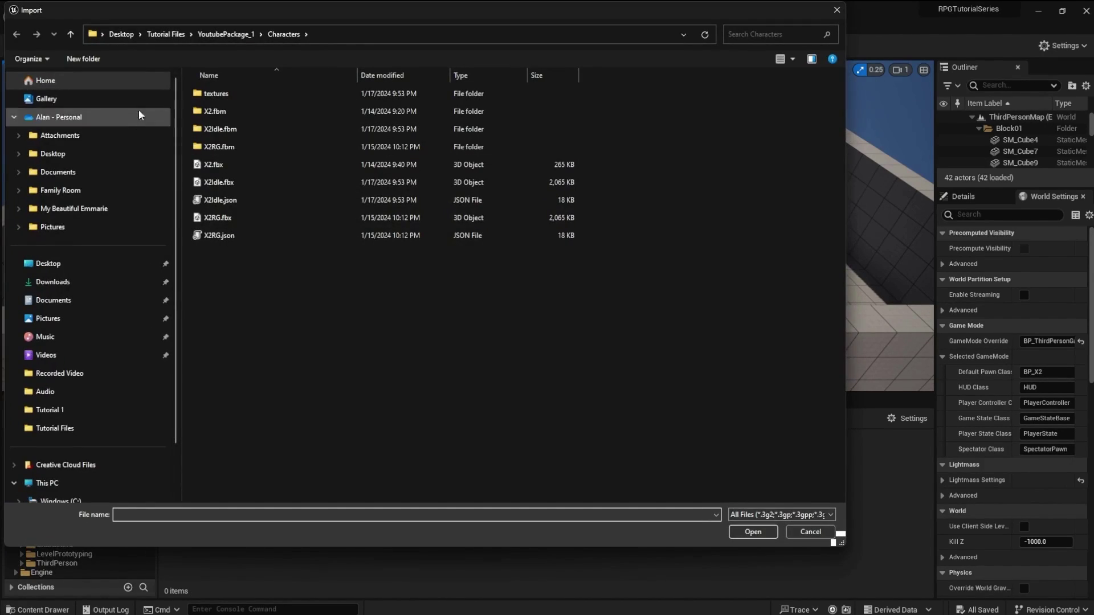
{"action": "left_click", "coordinate": [227, 34]}
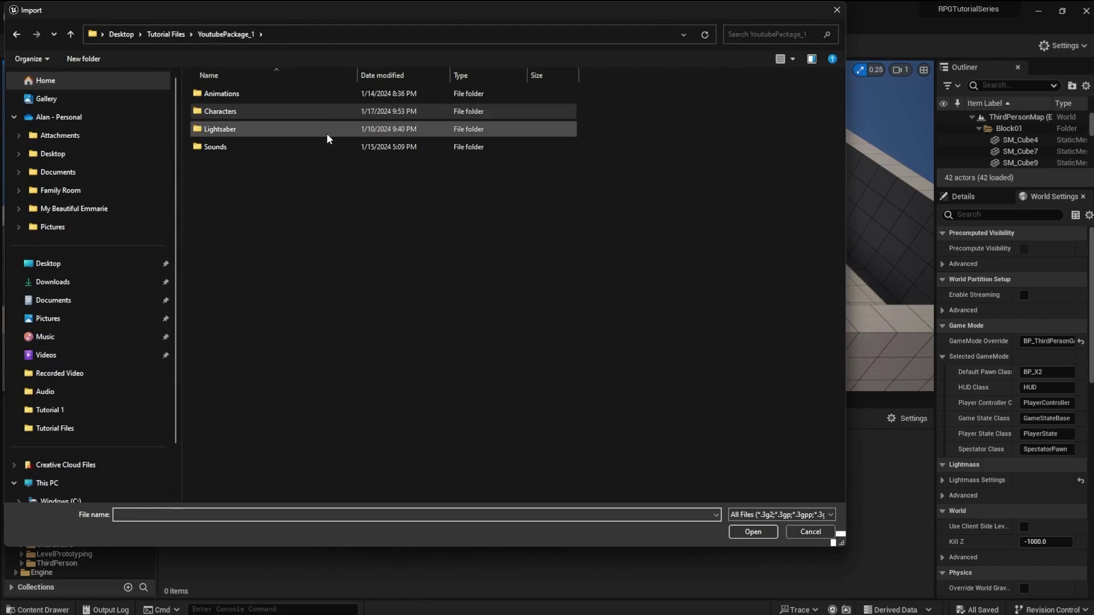
{"action": "double_click", "coordinate": [197, 130]}
Import LightsaberBlade.FBX and LightsaberHilt.FBX with the default FBX options, close the message log and return to ThirdPersonMap
{"action": "left_click", "coordinate": [216, 93]}
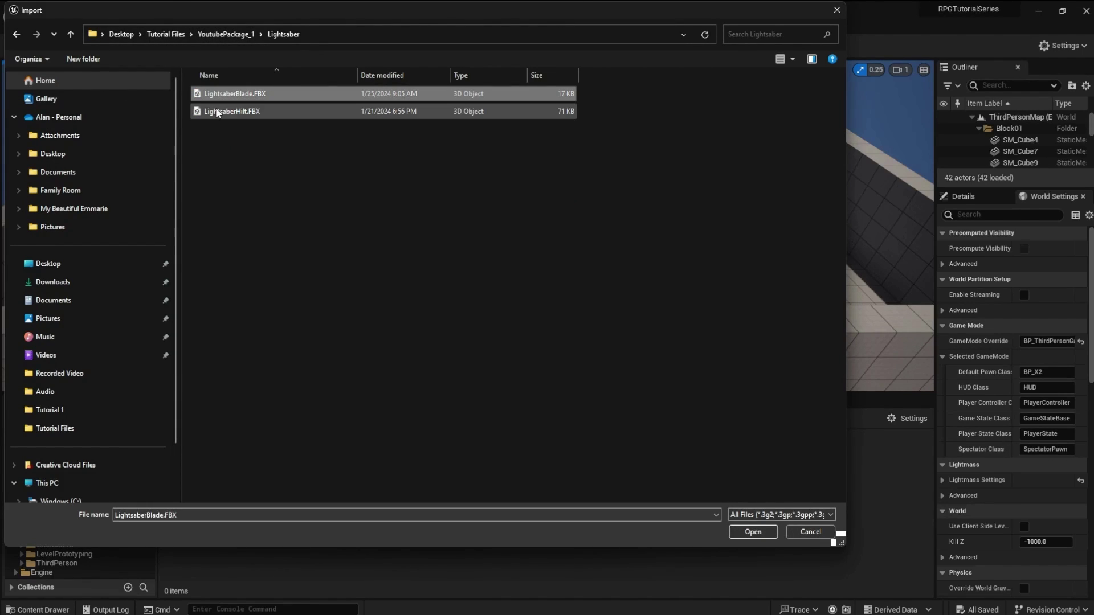
{"action": "left_click", "coordinate": [217, 111], "text": "ctrl"}
{"action": "left_click", "coordinate": [753, 532]}
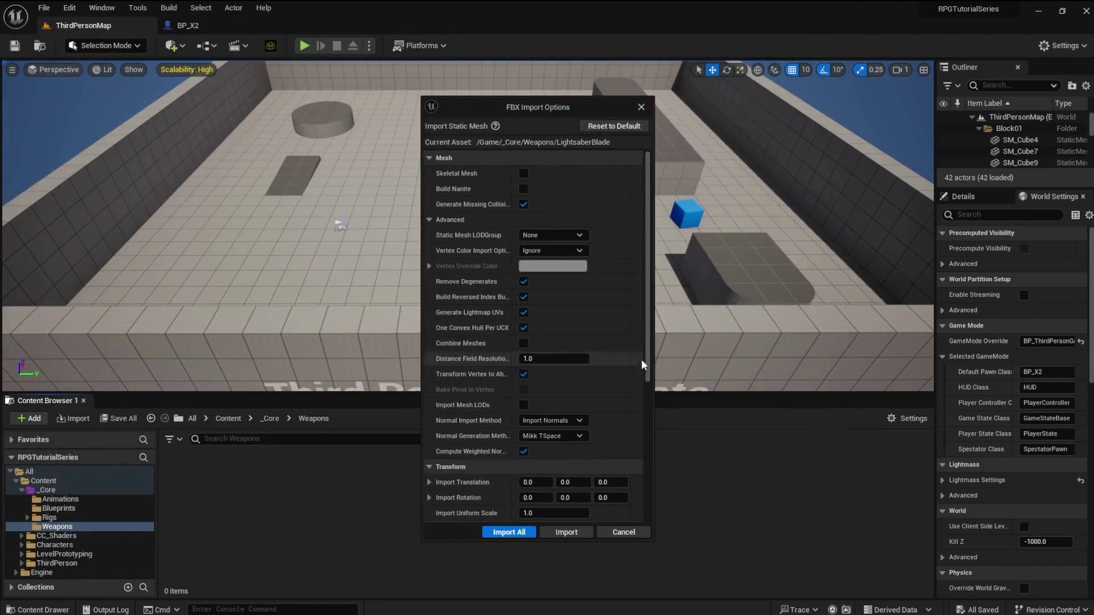
{"action": "left_click", "coordinate": [508, 532]}
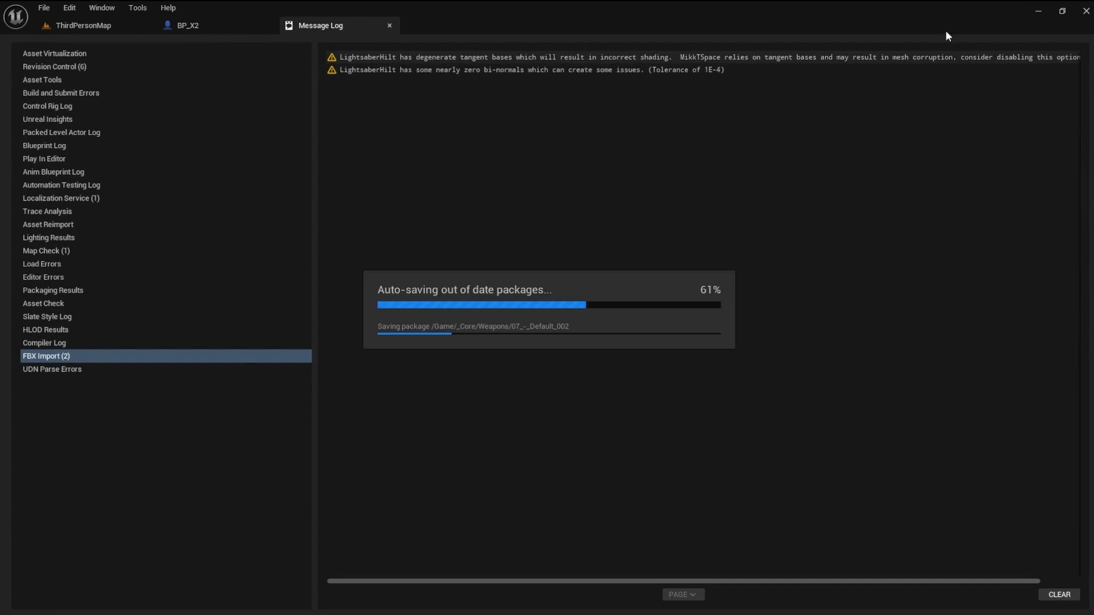
{"action": "left_click", "coordinate": [389, 25]}
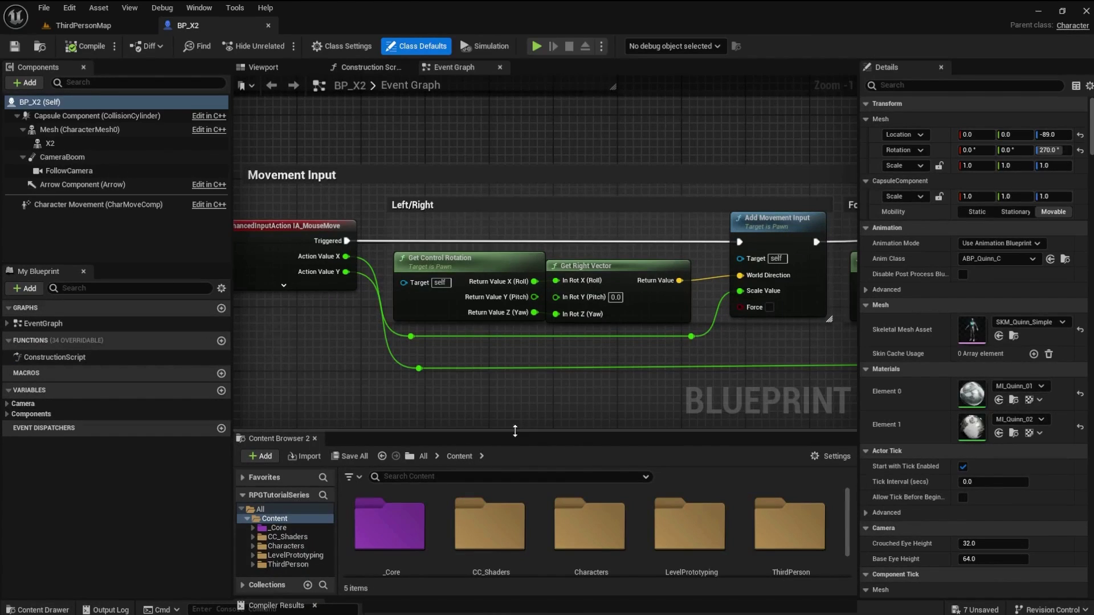
{"action": "left_click", "coordinate": [83, 25]}
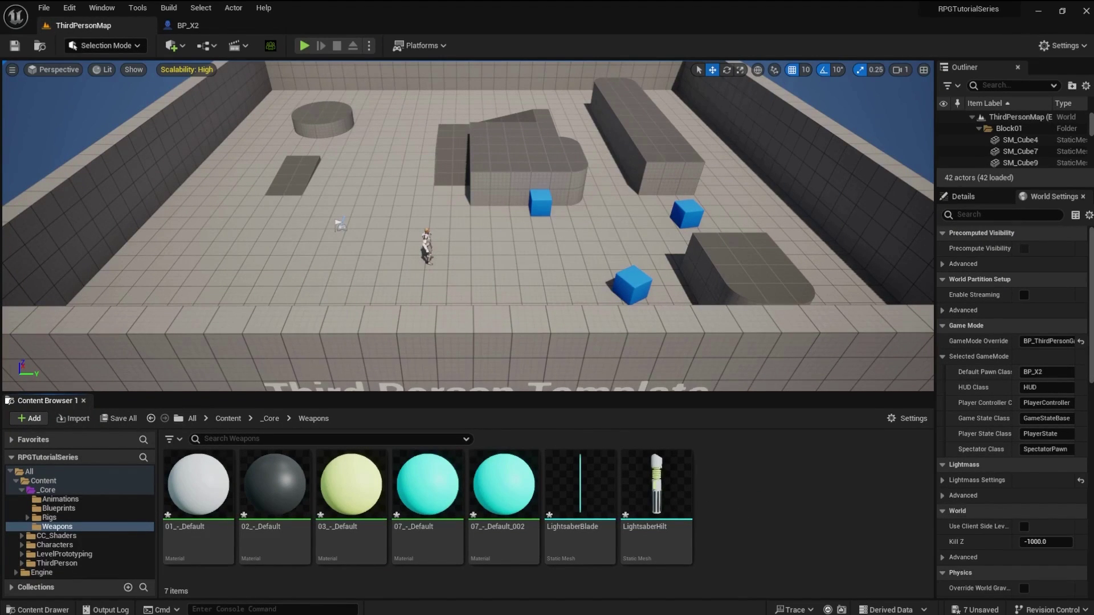
Create a new folder named Materials inside the Weapons folder
{"action": "right_click", "coordinate": [736, 515]}
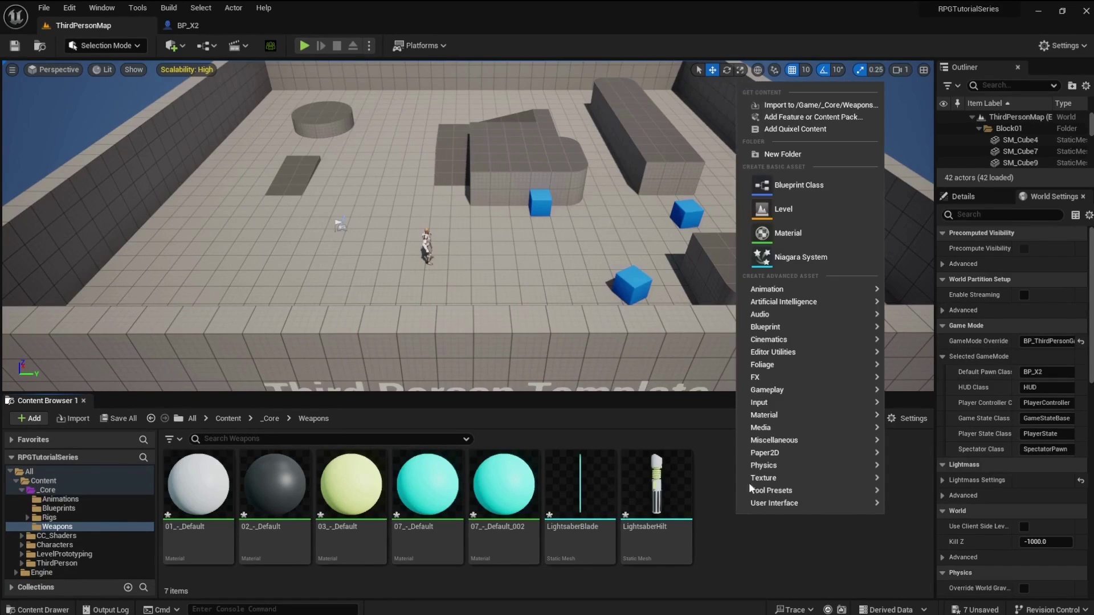
{"action": "left_click", "coordinate": [783, 155]}
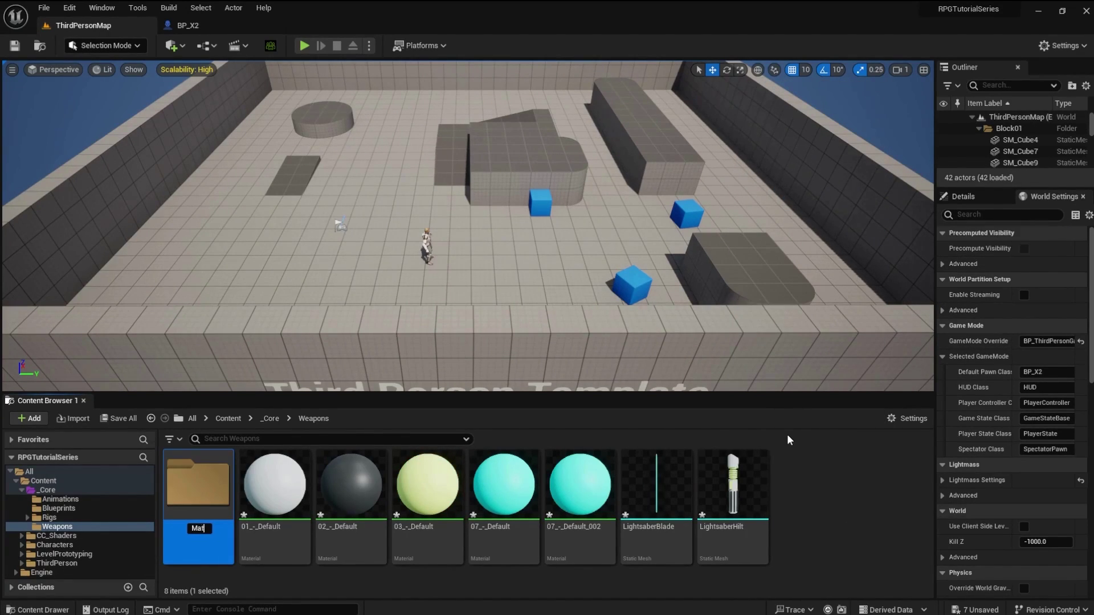
{"action": "type", "text": "Materials"}
{"action": "key", "text": "Return"}
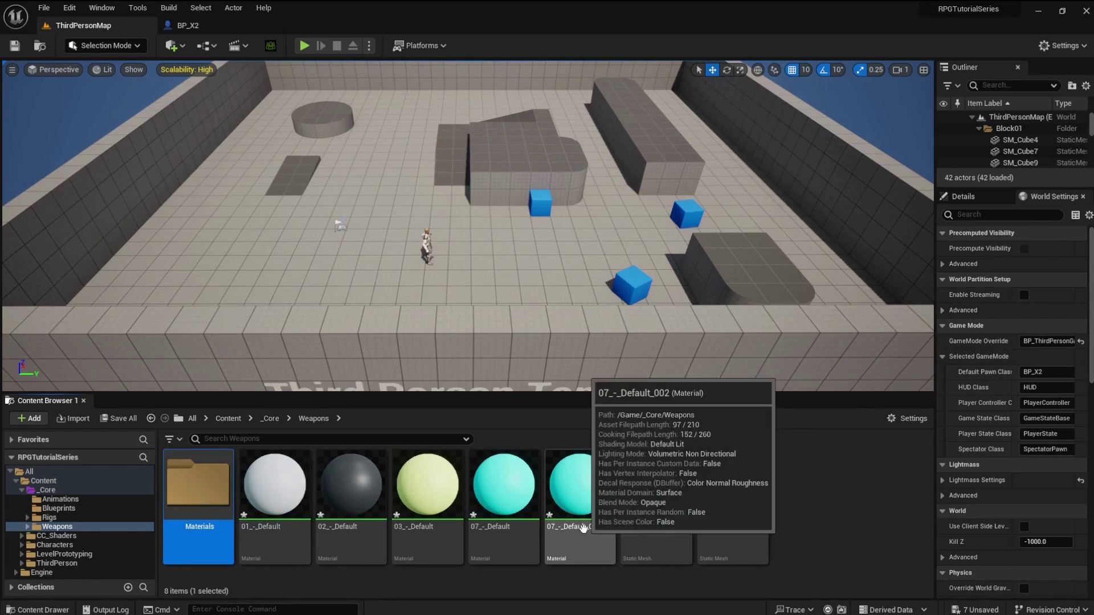
Move the five imported default materials into the Materials folder, check its contents and return to the Weapons folder
{"action": "left_click", "coordinate": [579, 496]}
{"action": "left_click", "coordinate": [262, 556], "text": "shift"}
{"action": "left_click_drag", "start_coordinate": [262, 555], "coordinate": [203, 497]}
{"action": "left_click", "coordinate": [235, 516]}
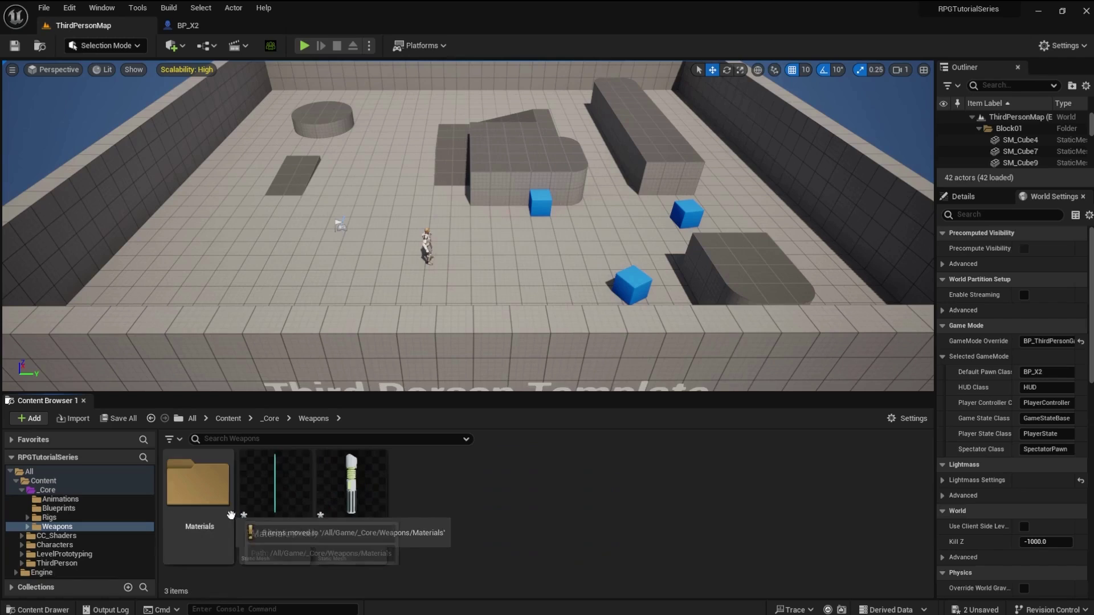
{"action": "double_click", "coordinate": [198, 490]}
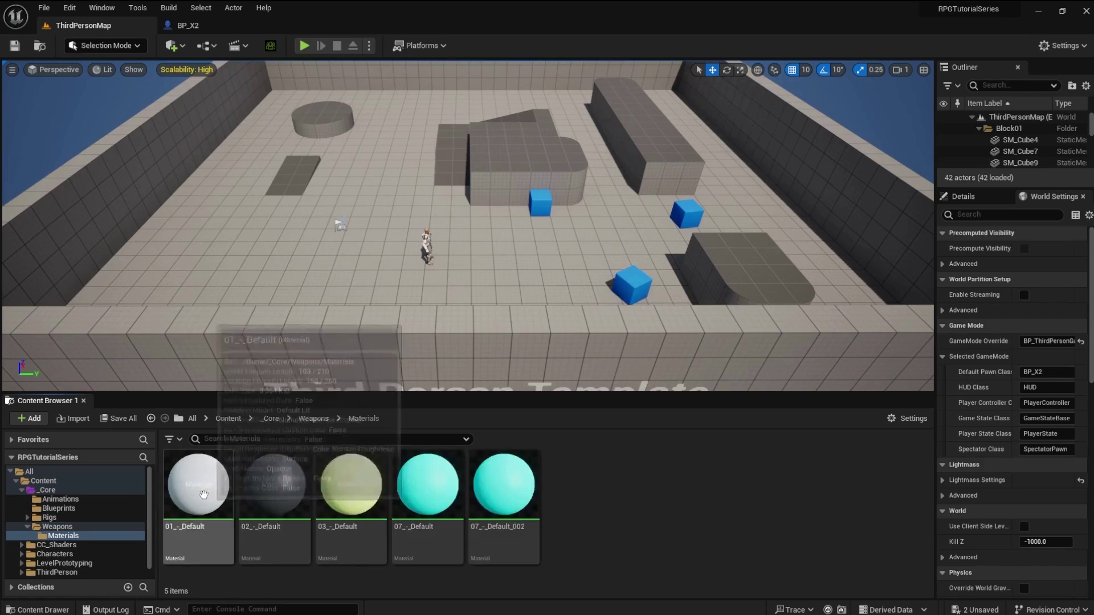
{"action": "left_click", "coordinate": [313, 418]}
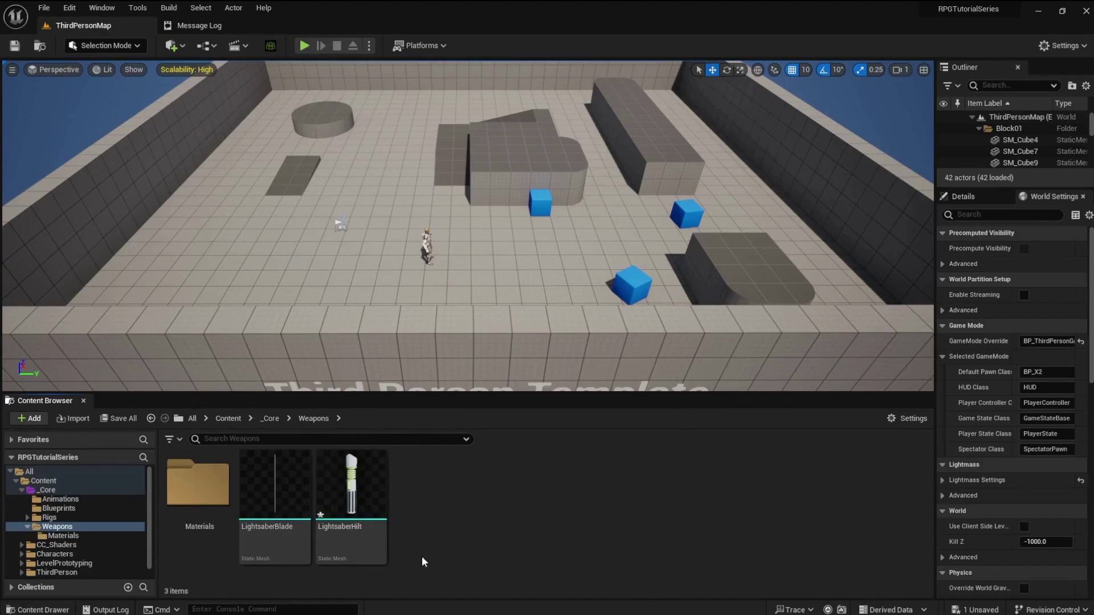
Open the LightsaberHilt mesh and recolour its 03_-_Default material brown, about R 0.354, G 0.185, B 0.114, applying the change
{"action": "double_click", "coordinate": [351, 544]}
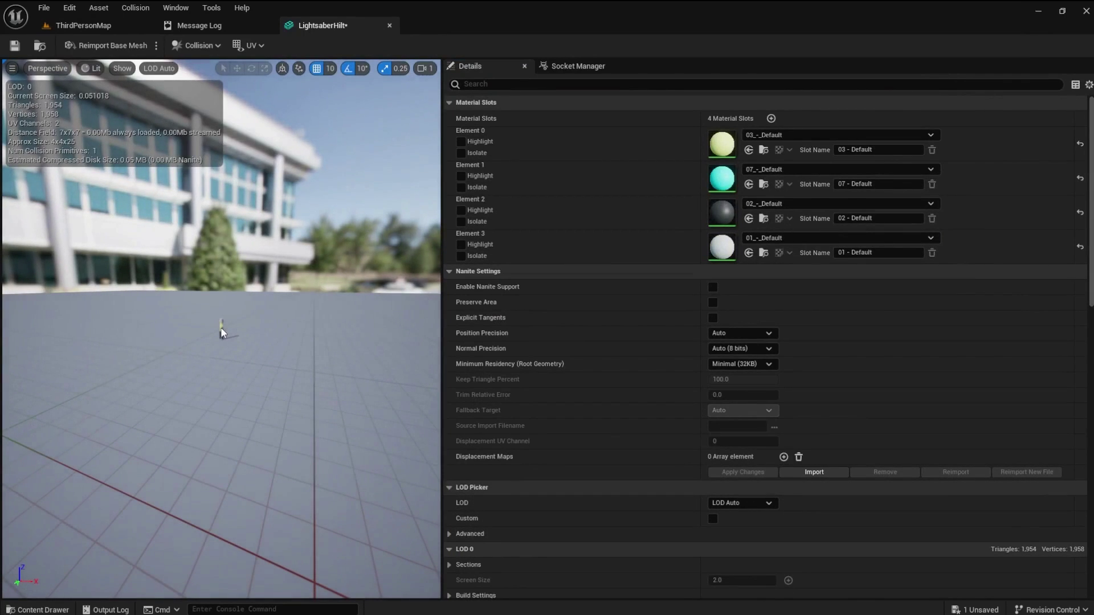
{"action": "key", "text": "f"}
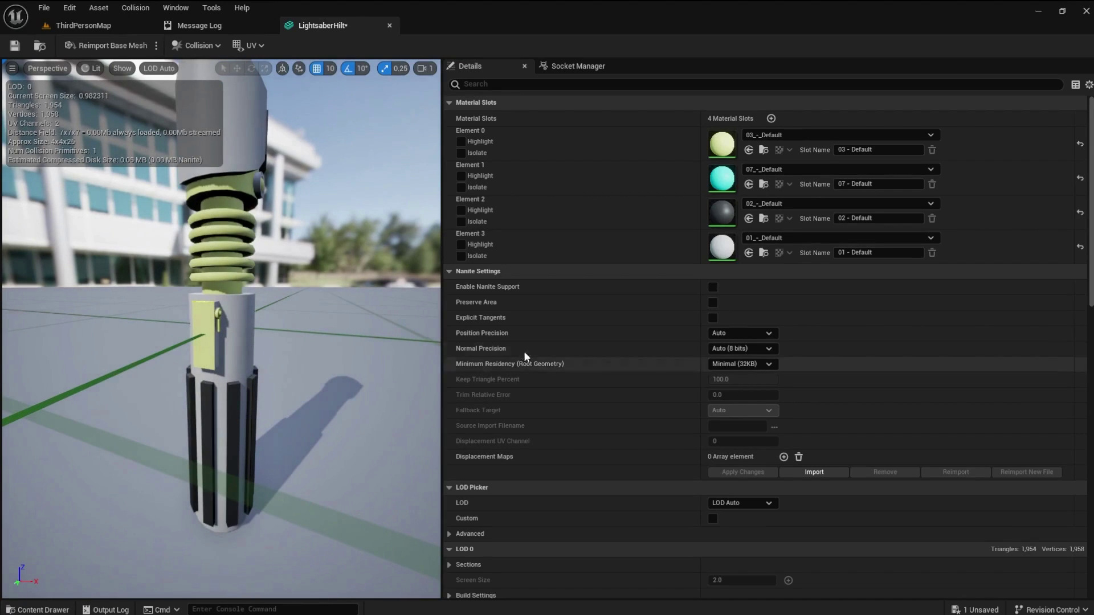
{"action": "double_click", "coordinate": [722, 147]}
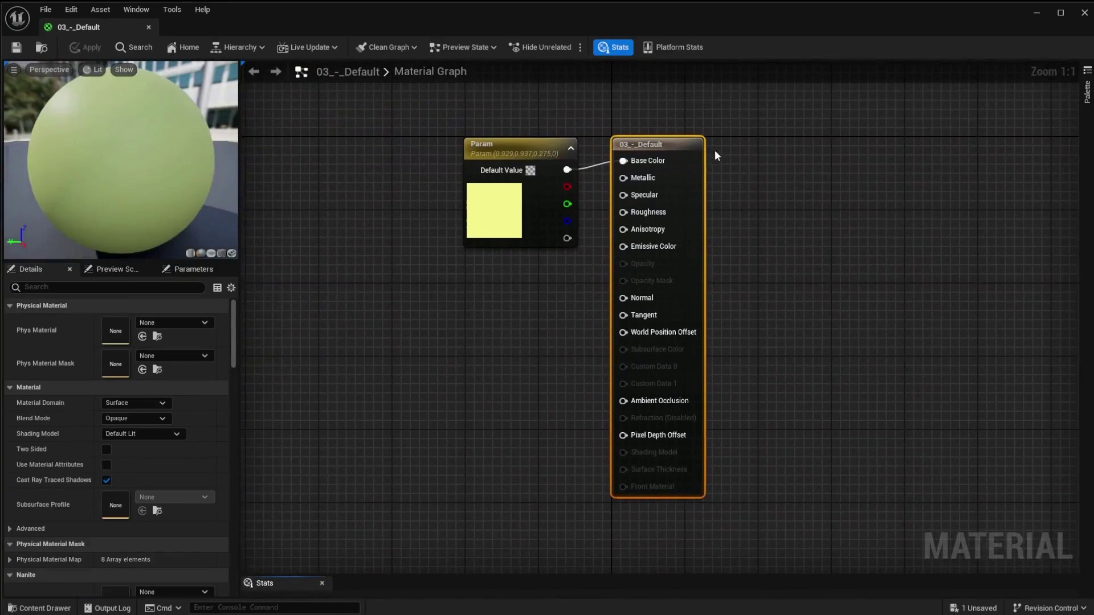
{"action": "double_click", "coordinate": [500, 225]}
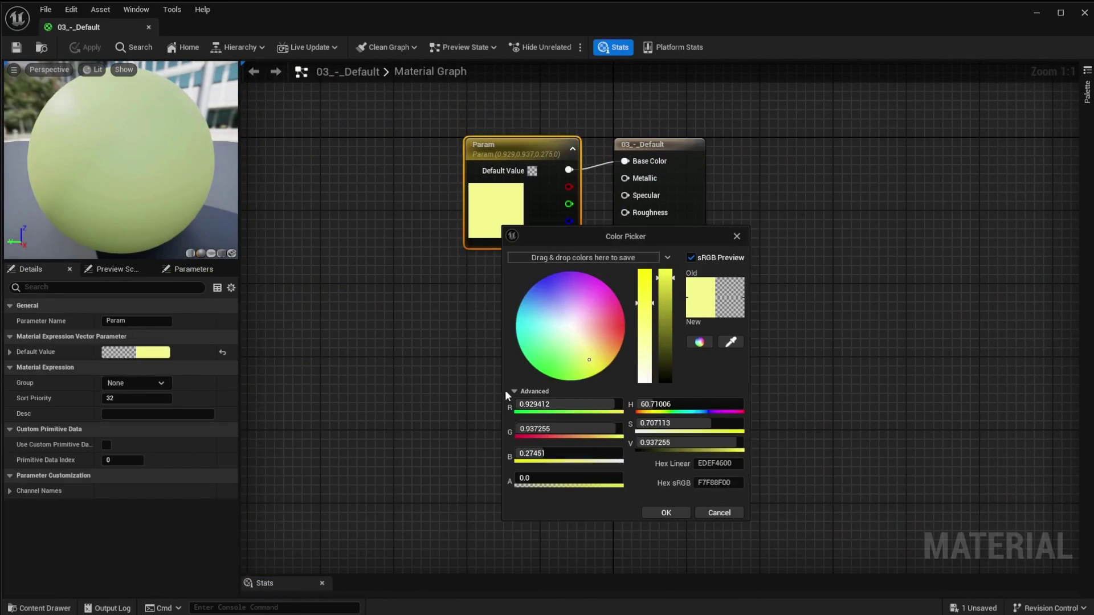
{"action": "left_click_drag", "start_coordinate": [560, 303], "coordinate": [606, 336]}
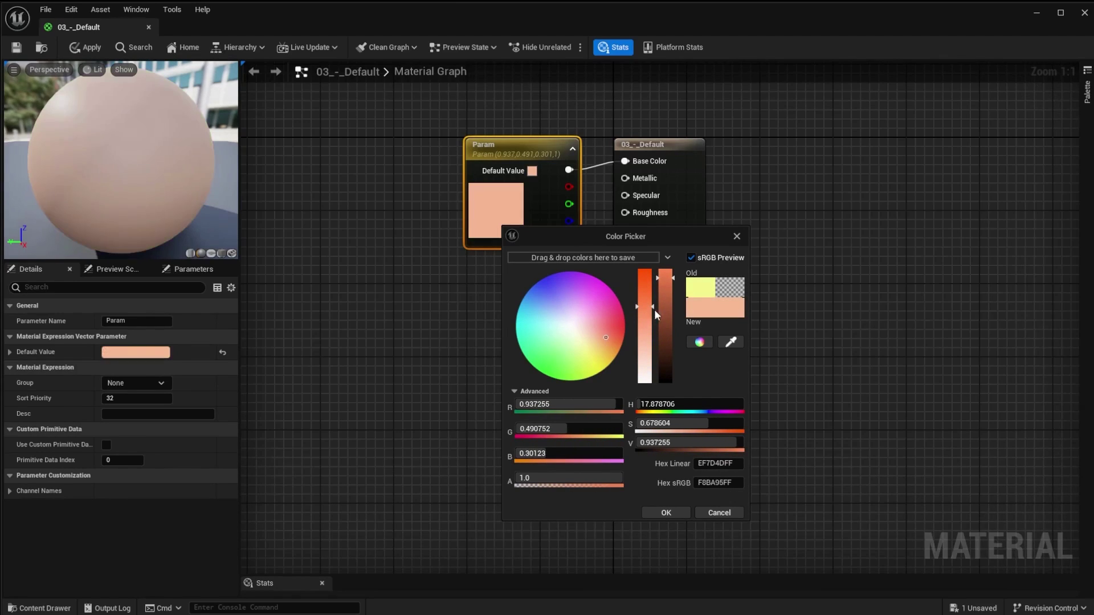
{"action": "left_click_drag", "start_coordinate": [675, 277], "coordinate": [673, 341]}
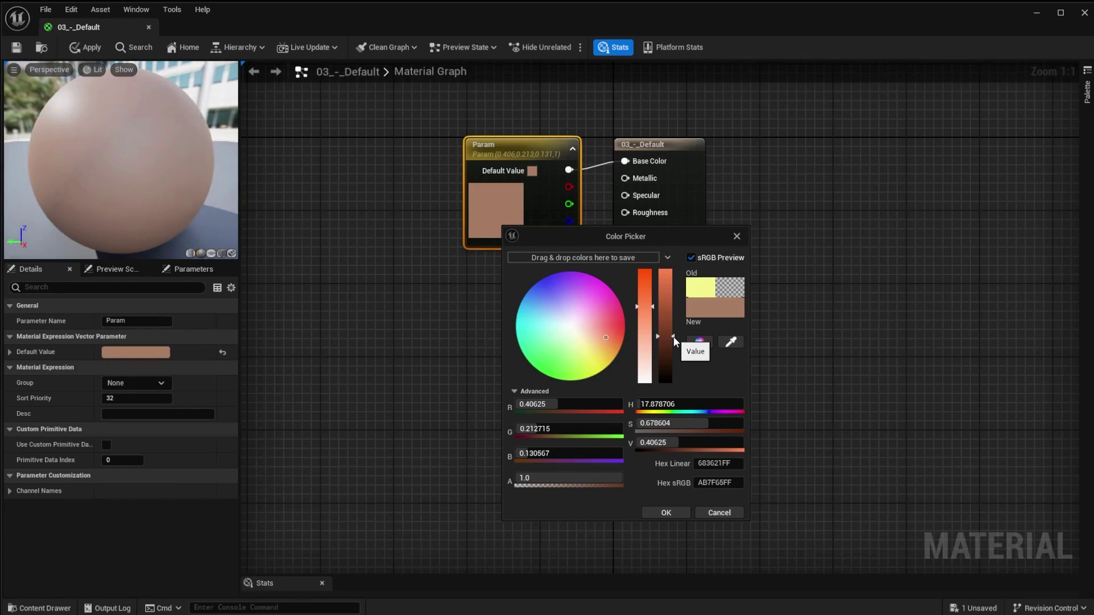
{"action": "left_click", "coordinate": [666, 513]}
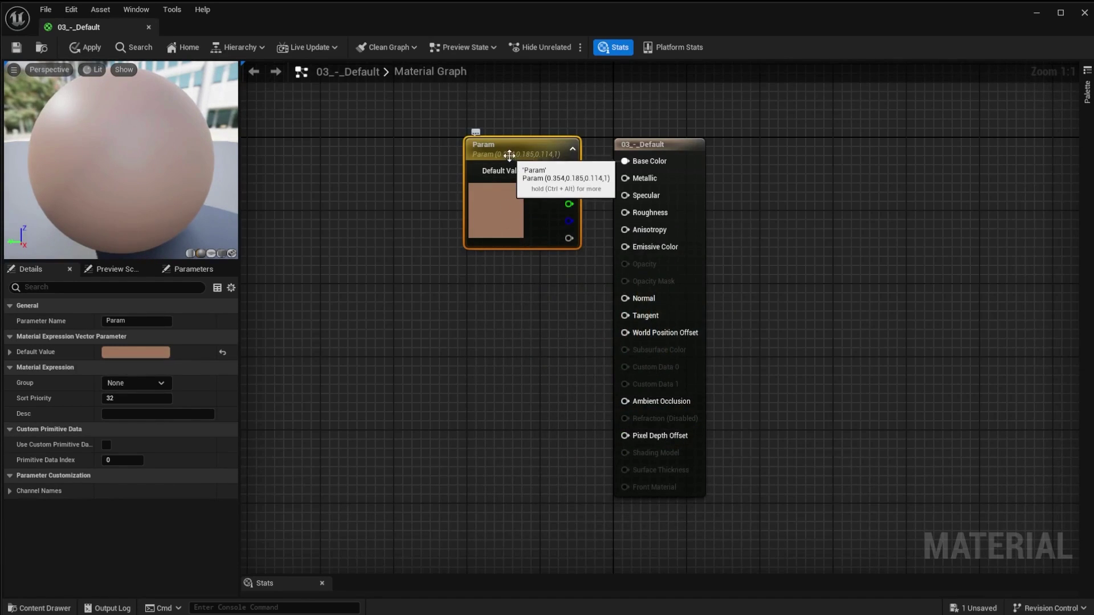
{"action": "left_click_drag", "start_coordinate": [509, 144], "coordinate": [475, 137]}
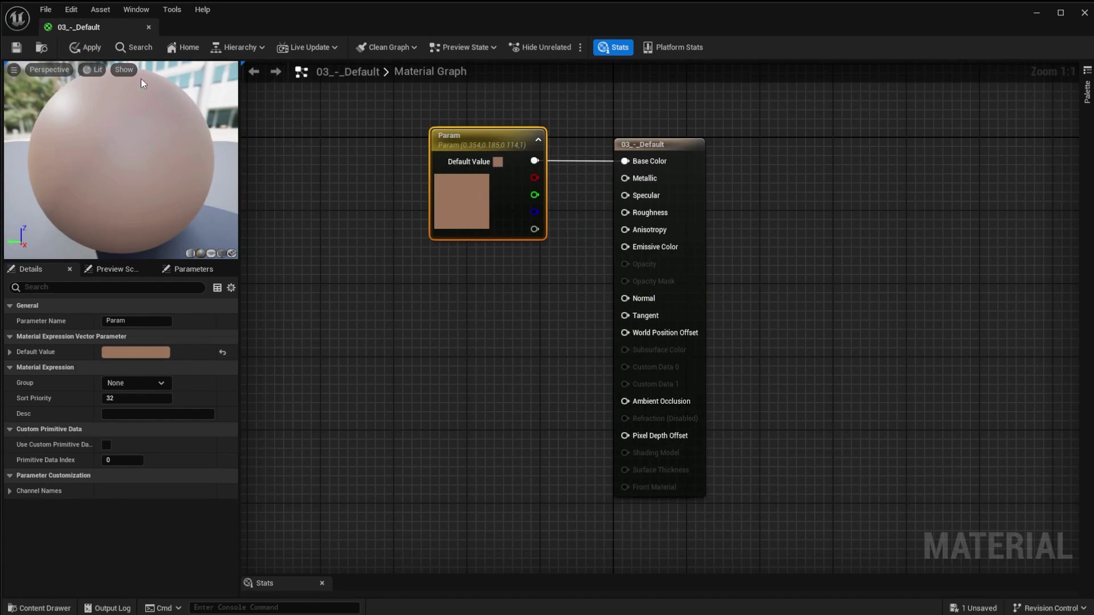
{"action": "left_click", "coordinate": [87, 49]}
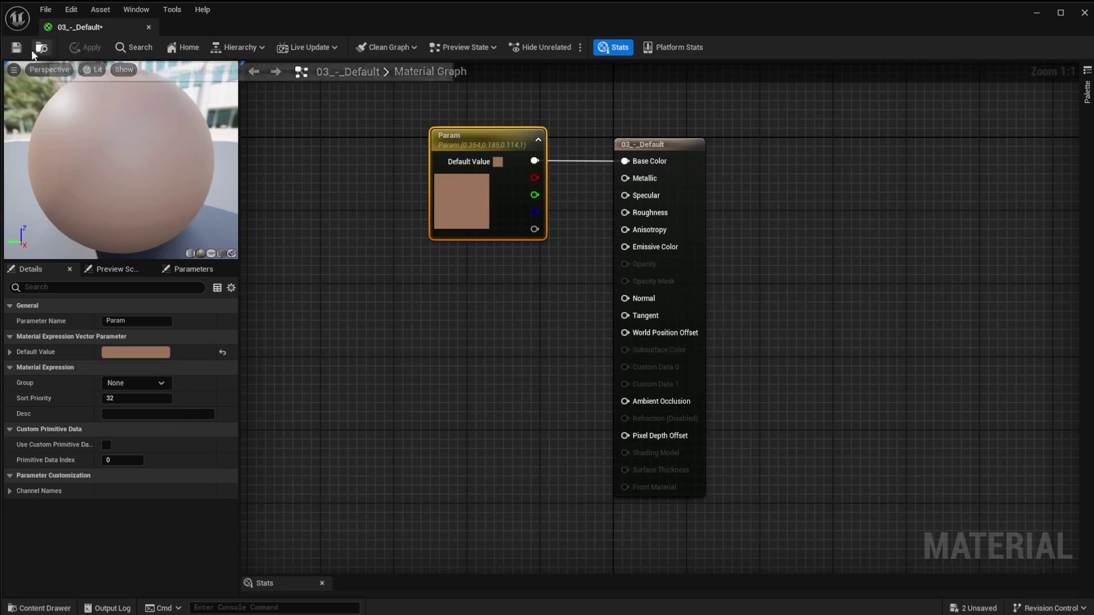
{"action": "left_click", "coordinate": [148, 26]}
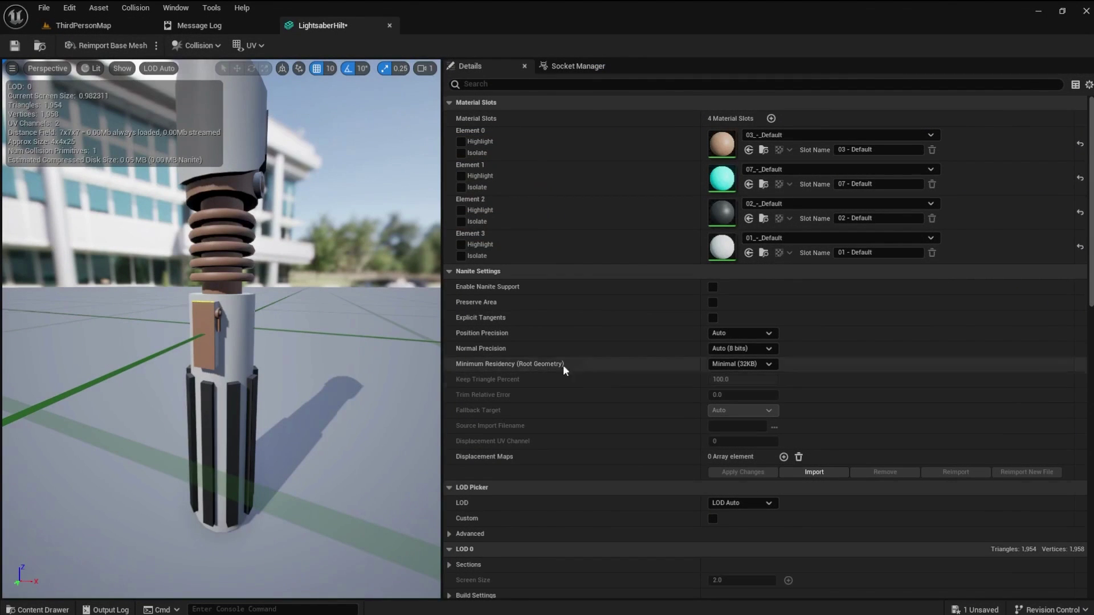
Recolour the hilt's 07_-_Default material dark purplish grey, about R 0.047, G 0.035, B 0.041, and apply the change
{"action": "double_click", "coordinate": [721, 175]}
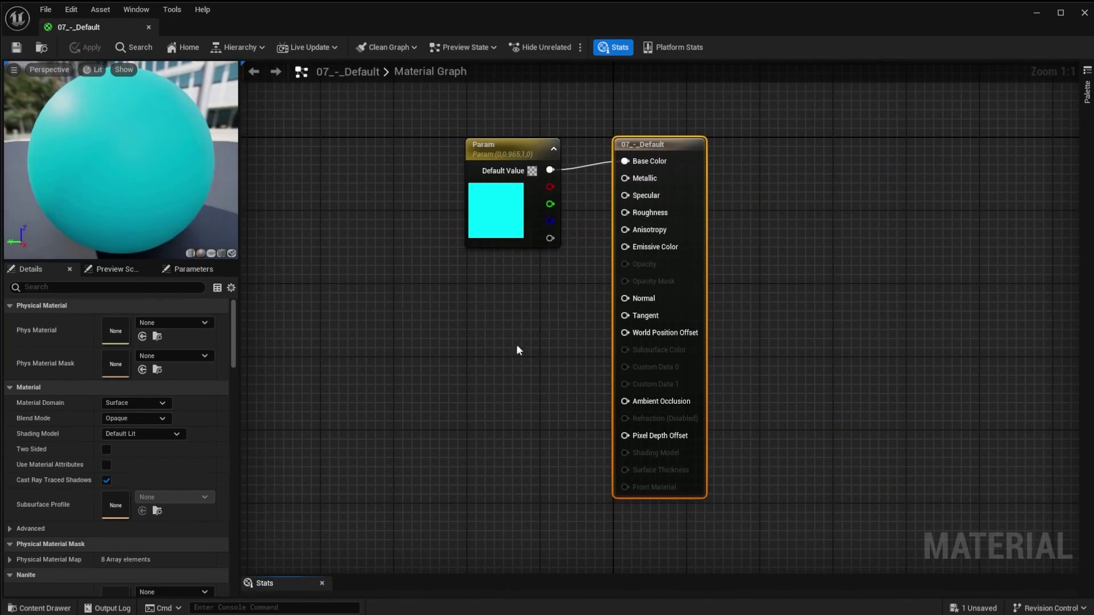
{"action": "double_click", "coordinate": [505, 226]}
{"action": "mouse_move", "coordinate": [597, 335]}
{"action": "left_mouse_down"}
{"action": "mouse_move", "coordinate": [587, 346]}
{"action": "mouse_move", "coordinate": [587, 320]}
{"action": "left_mouse_up"}
{"action": "left_click_drag", "start_coordinate": [678, 352], "coordinate": [678, 377]}
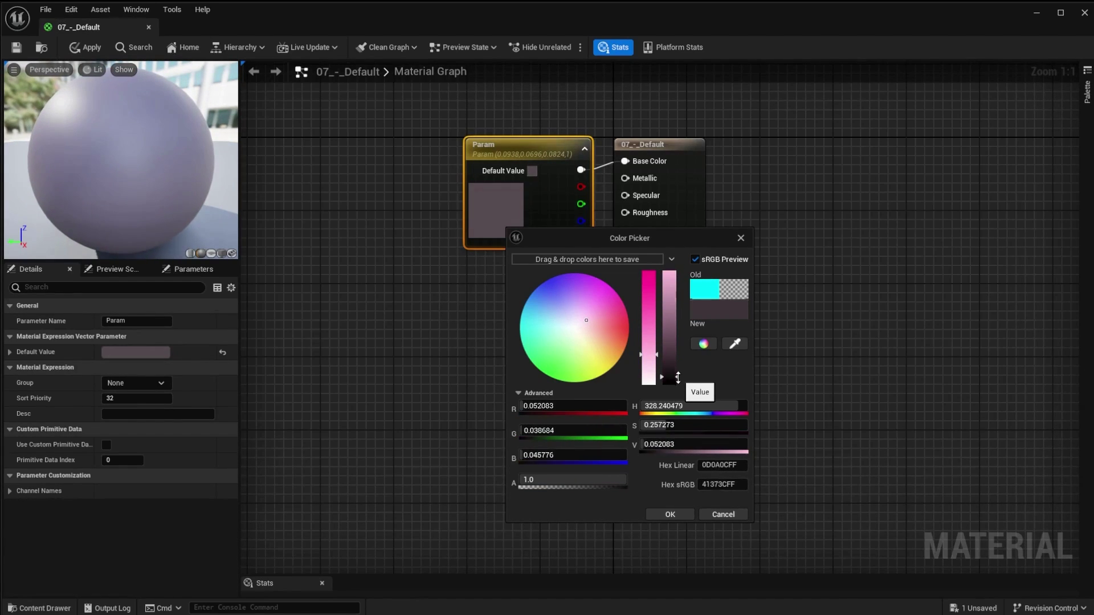
{"action": "left_click", "coordinate": [666, 513]}
{"action": "left_click", "coordinate": [90, 49]}
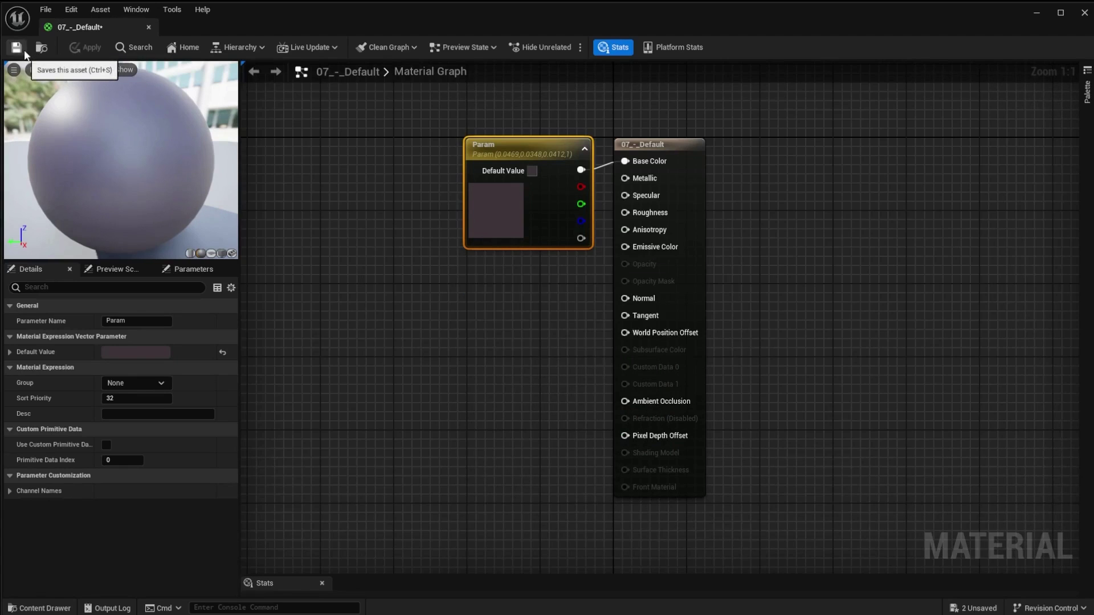
{"action": "left_click", "coordinate": [148, 28]}
Open the hilt's 01_-_Default material and recolour its Param node pale blue-grey, about R 0.687, G 0.734, B 0.766
{"action": "left_click_drag", "start_coordinate": [222, 319], "coordinate": [231, 356]}
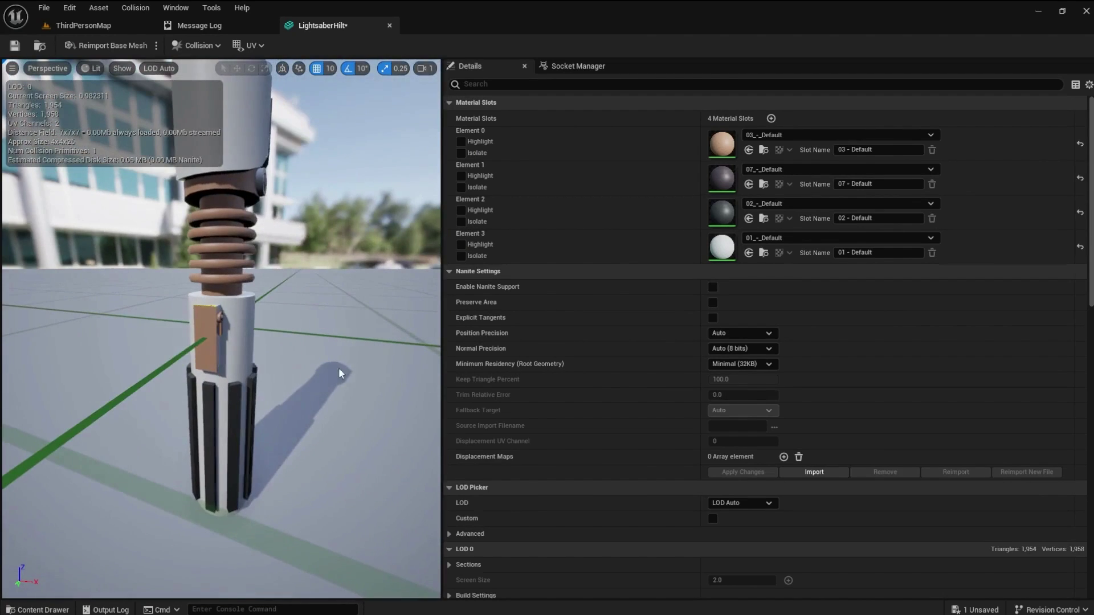
{"action": "double_click", "coordinate": [721, 249]}
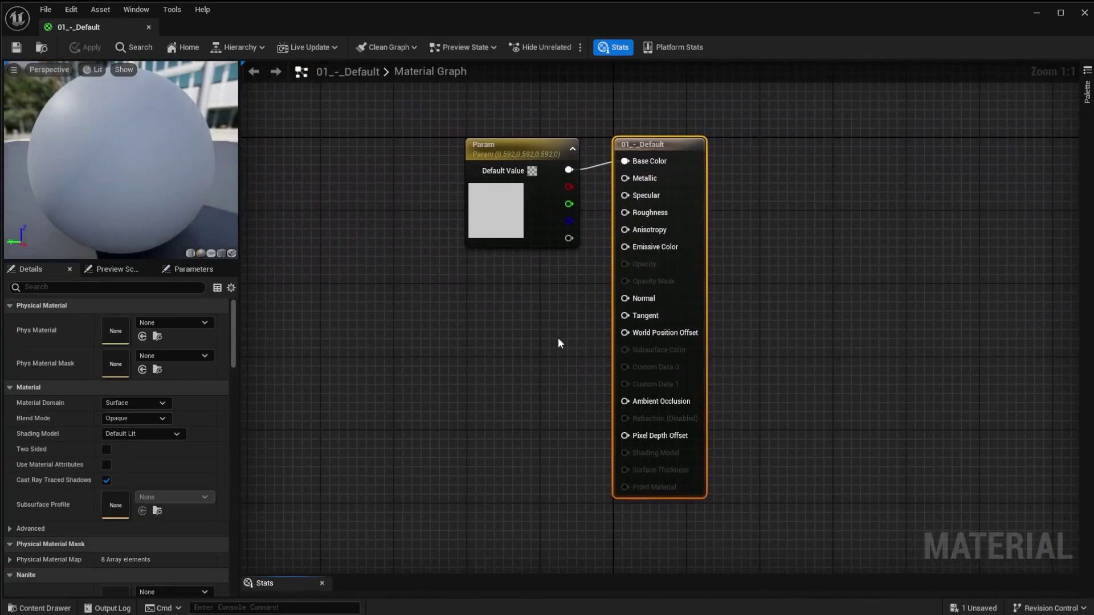
{"action": "double_click", "coordinate": [504, 213]}
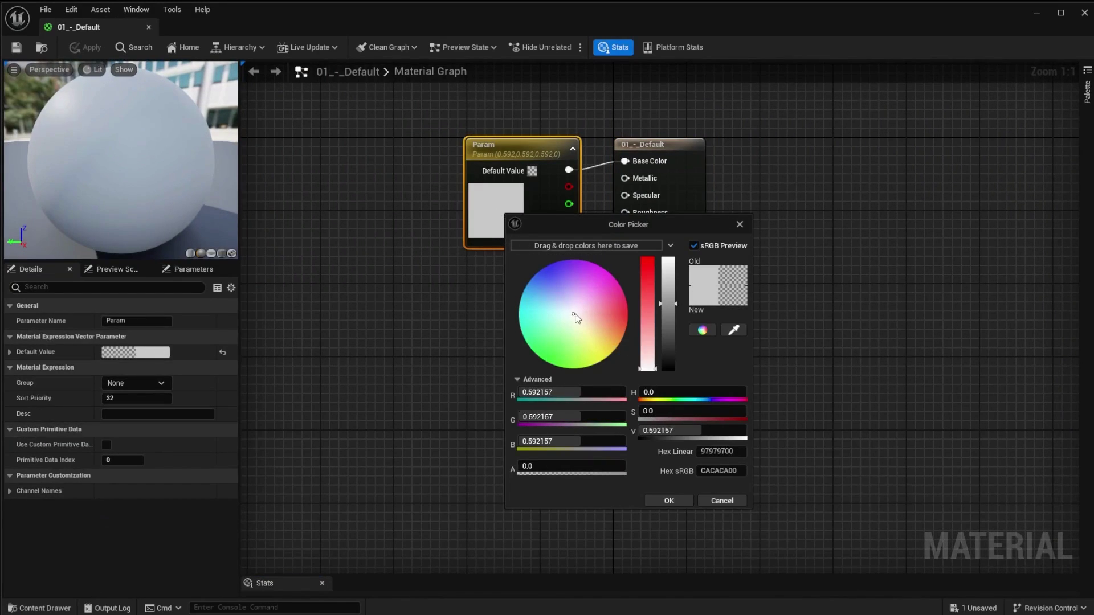
{"action": "left_click", "coordinate": [575, 315]}
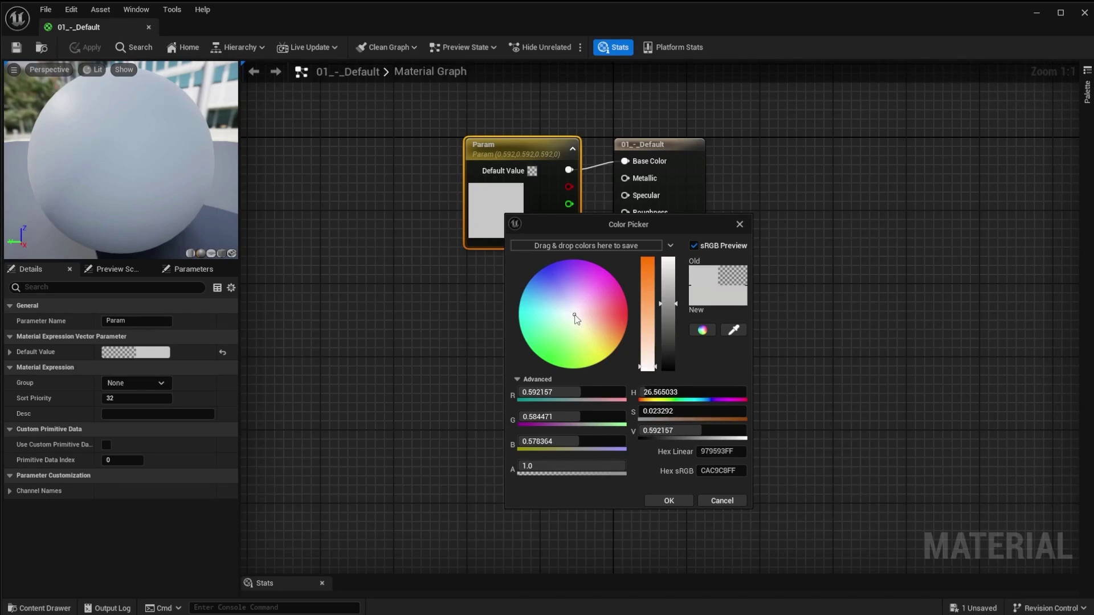
{"action": "mouse_move", "coordinate": [576, 319]}
{"action": "left_mouse_down"}
{"action": "mouse_move", "coordinate": [580, 309]}
{"action": "mouse_move", "coordinate": [568, 312]}
{"action": "left_mouse_up"}
{"action": "left_click_drag", "start_coordinate": [675, 304], "coordinate": [676, 284]}
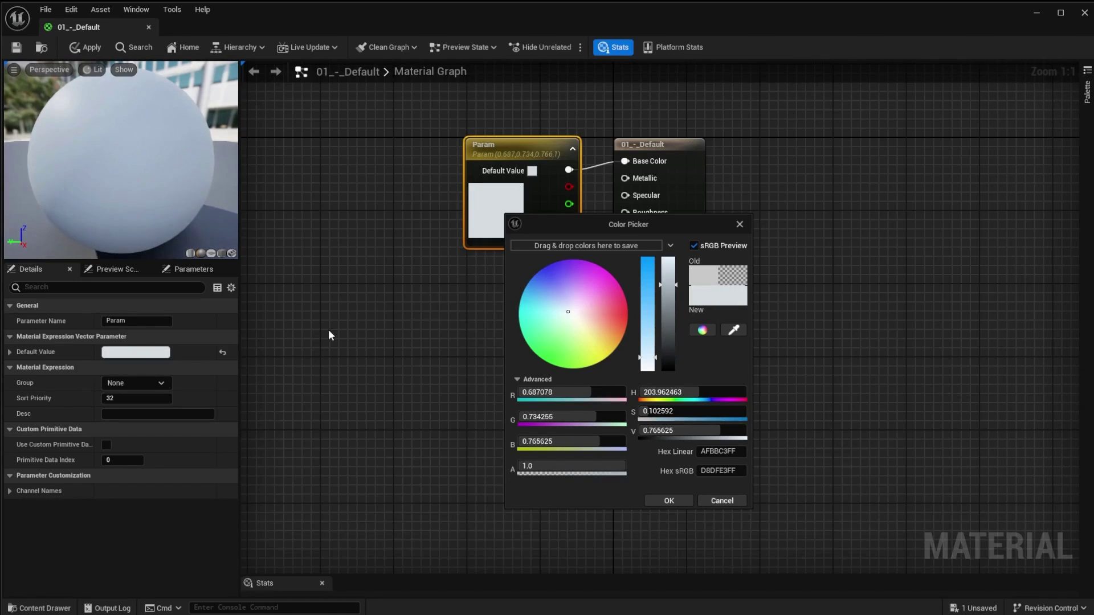
{"action": "left_click", "coordinate": [669, 500]}
{"action": "left_click", "coordinate": [398, 362]}
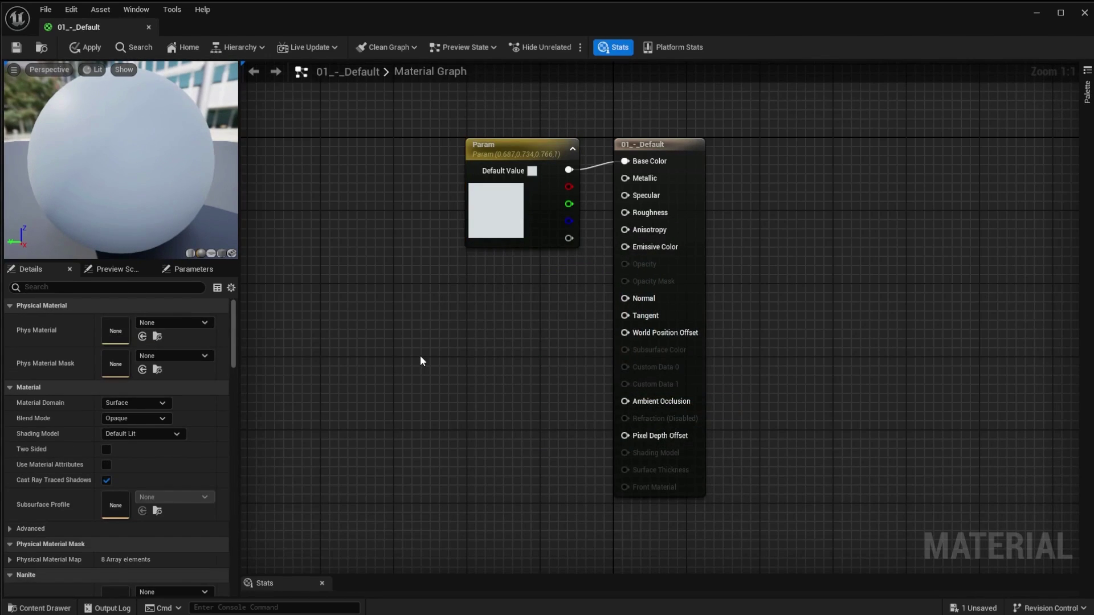
Add a Constant node to the 01_-_Default graph, duplicate it and stack both constants below the Param node
{"action": "right_click", "coordinate": [480, 348]}
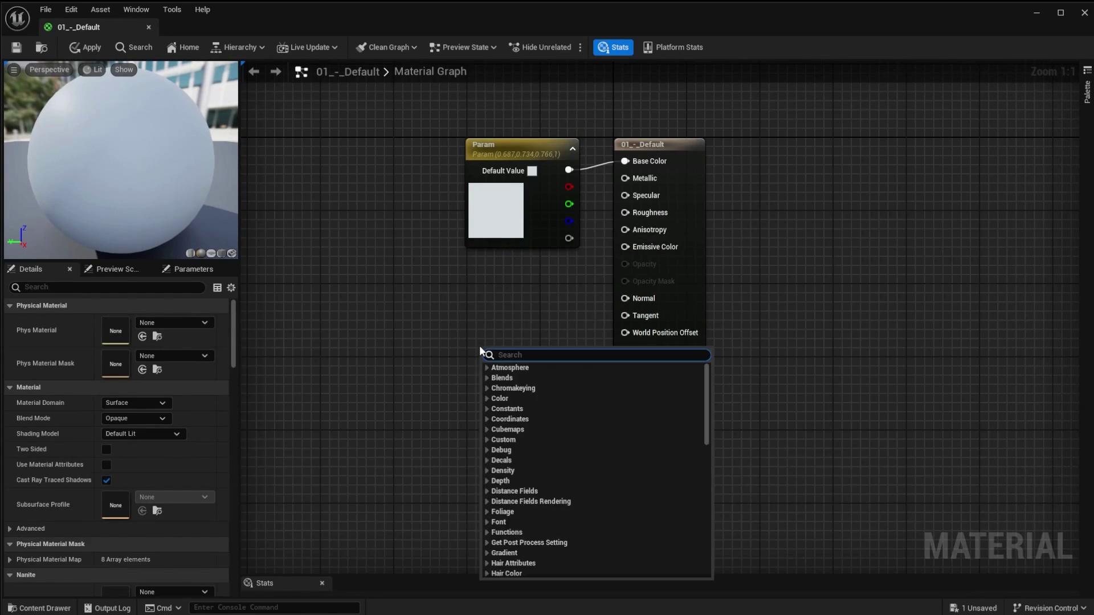
{"action": "type", "text": "c"}
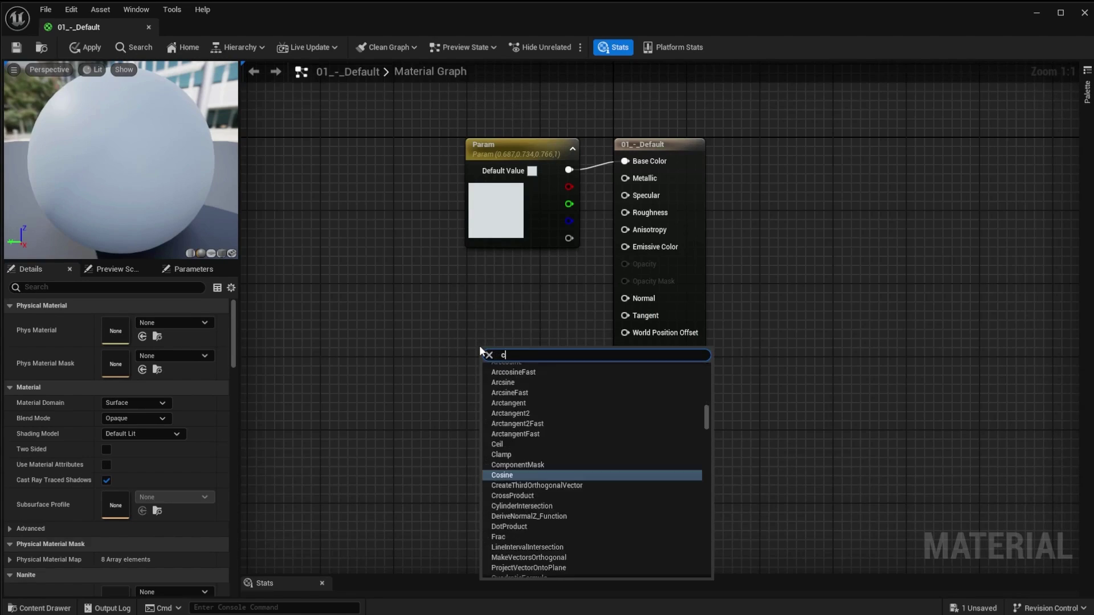
{"action": "type", "text": "on"}
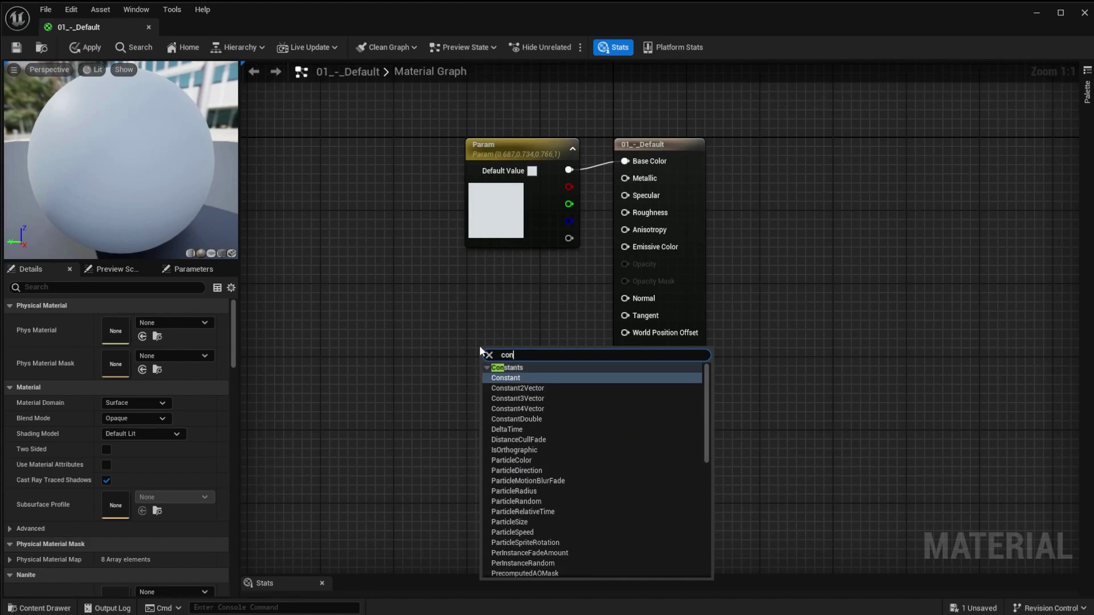
{"action": "key", "text": "Return"}
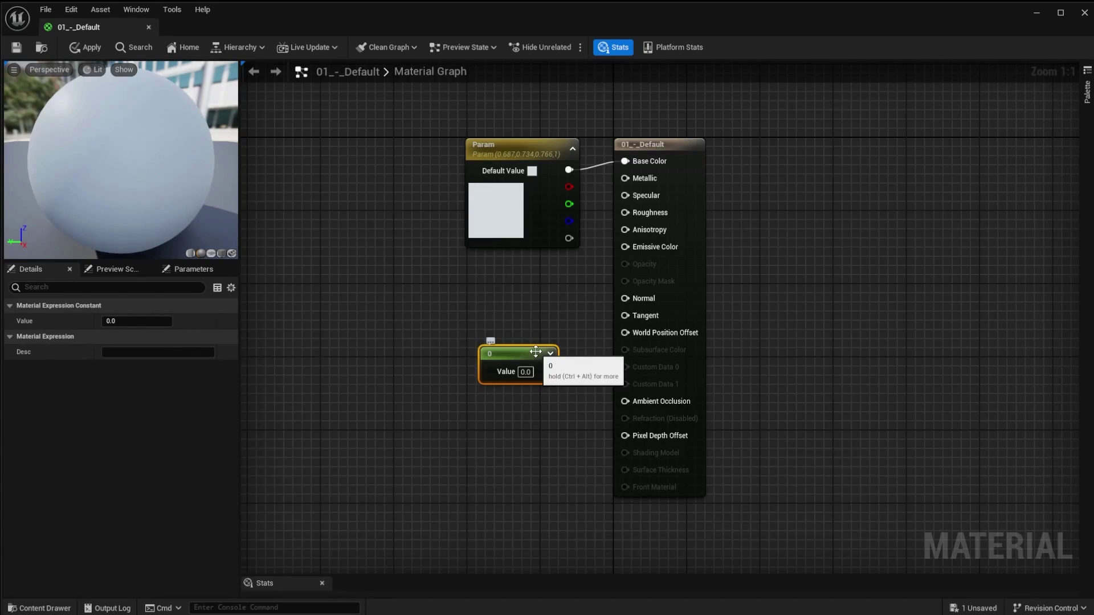
{"action": "key", "text": "ctrl+d"}
{"action": "left_click_drag", "start_coordinate": [505, 348], "coordinate": [472, 295]}
{"action": "left_click_drag", "start_coordinate": [571, 359], "coordinate": [484, 353]}
Connect the upper constant to Metallic and the lower constant to Roughness, shifting the Param node clear of the wires
{"action": "left_click_drag", "start_coordinate": [515, 317], "coordinate": [624, 177]}
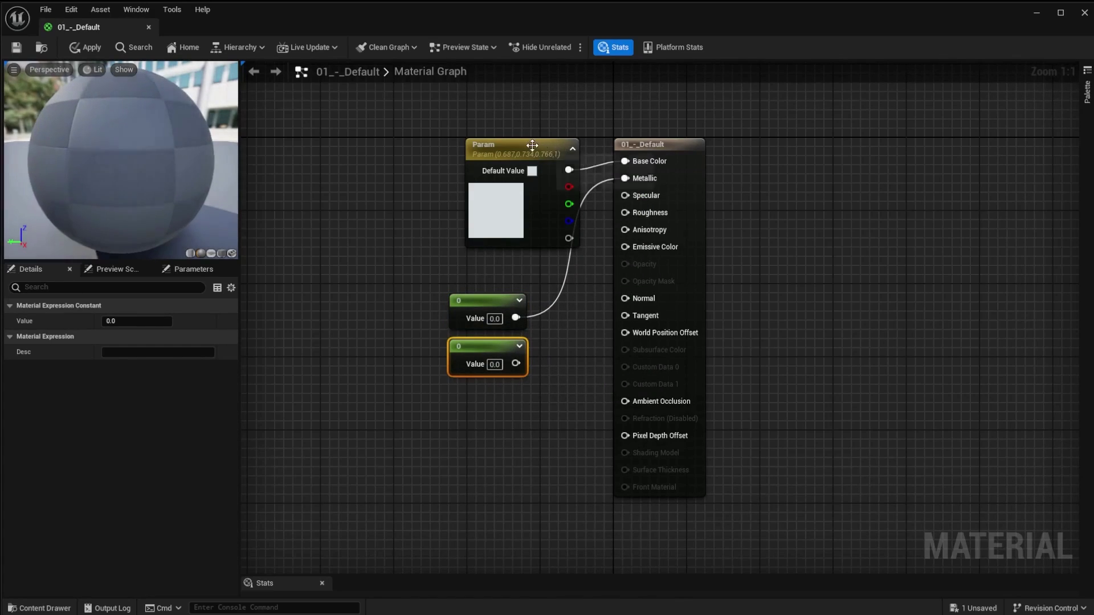
{"action": "left_click_drag", "start_coordinate": [531, 142], "coordinate": [496, 142]}
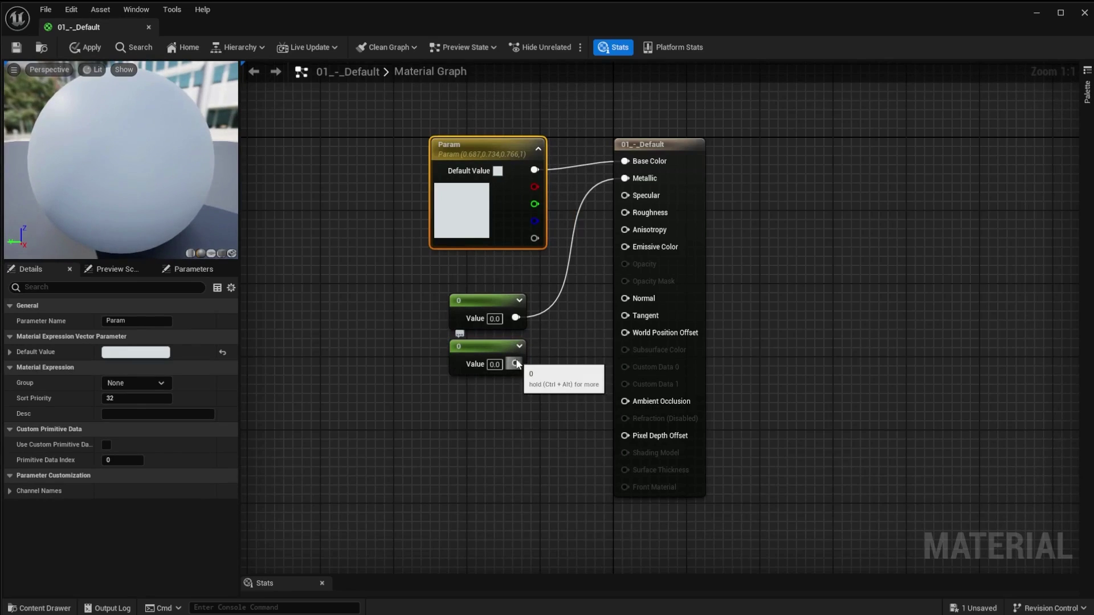
{"action": "left_click_drag", "start_coordinate": [516, 364], "coordinate": [624, 213]}
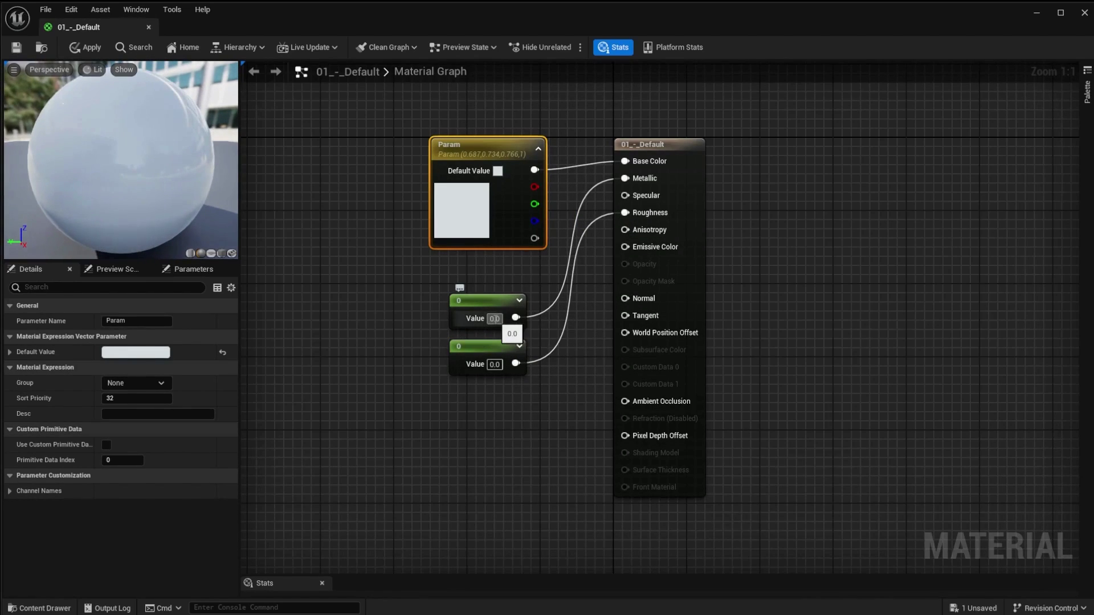
Set the Metallic constant to 0.8, then apply, save and close the 01_-_Default material
{"action": "left_click", "coordinate": [493, 319]}
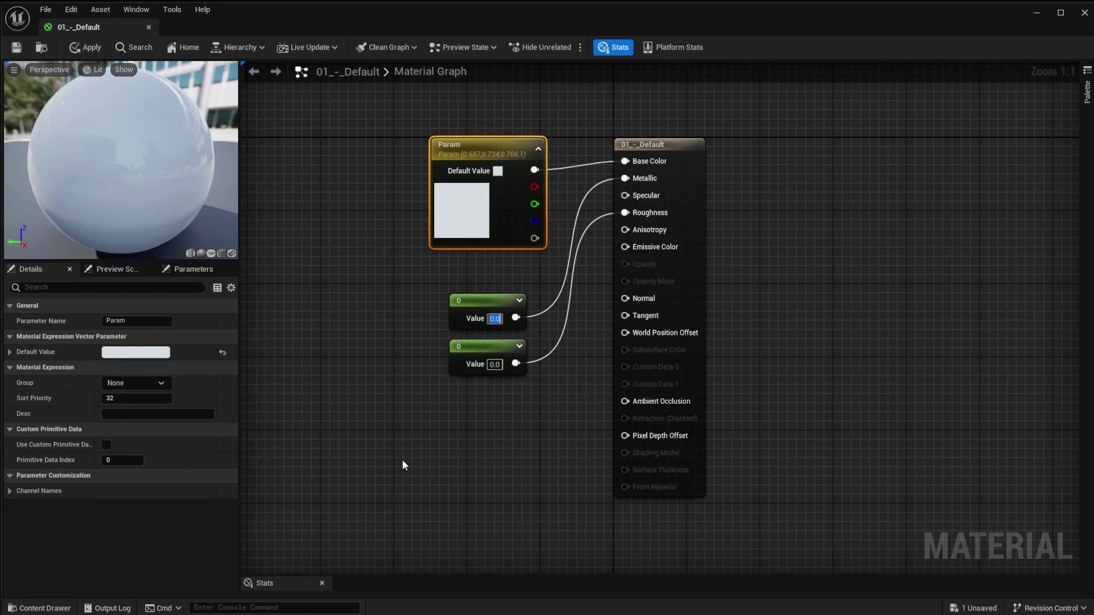
{"action": "type", "text": ".8"}
{"action": "key", "text": "Return"}
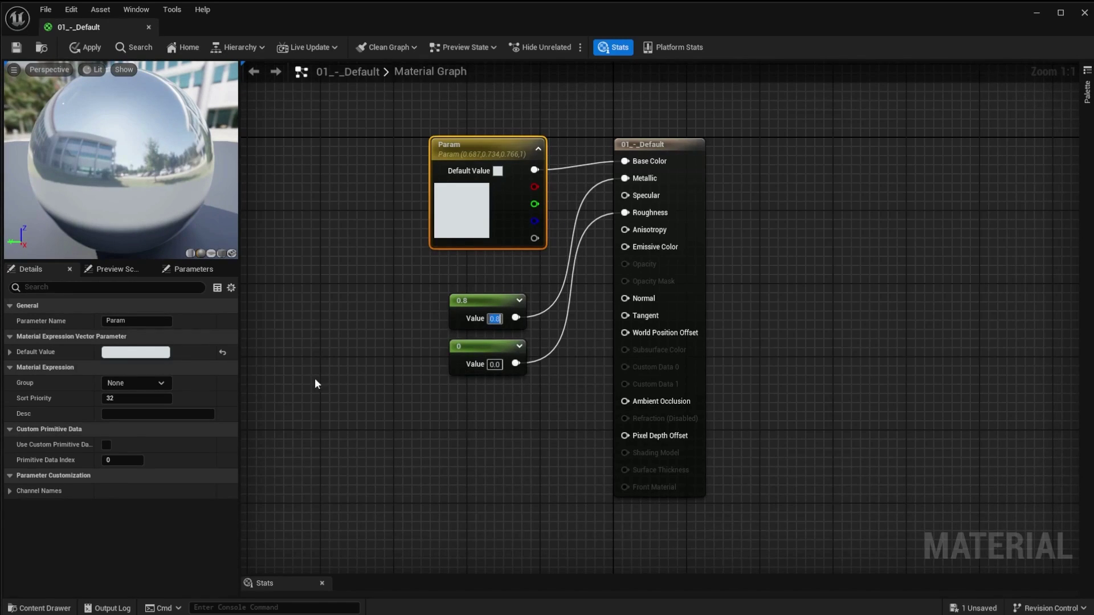
{"action": "left_click", "coordinate": [93, 47]}
{"action": "left_click", "coordinate": [16, 48]}
{"action": "left_click", "coordinate": [149, 28]}
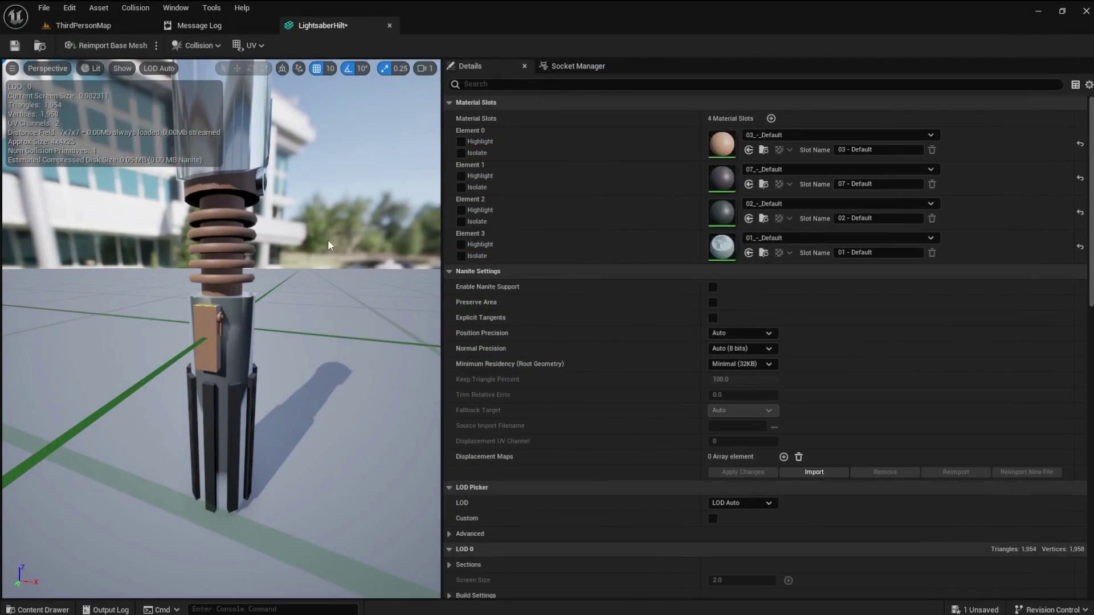
Open the hilt's 03_-_Default material and add two Constant nodes, one connected to Metallic and the other to Roughness
{"action": "left_click_drag", "start_coordinate": [305, 364], "coordinate": [297, 388]}
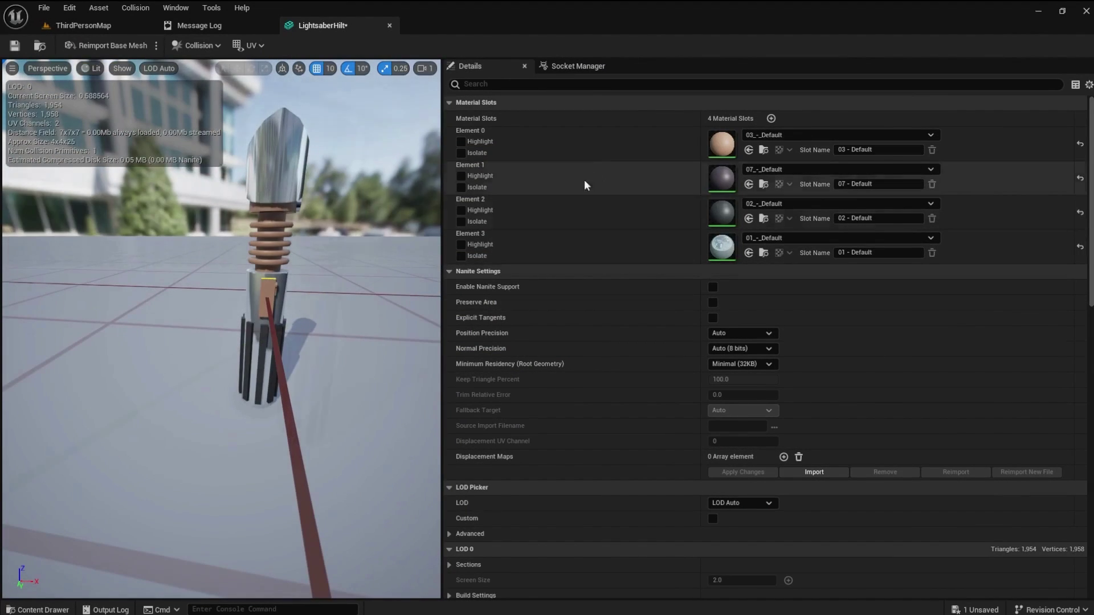
{"action": "double_click", "coordinate": [721, 144]}
{"action": "right_click", "coordinate": [437, 309]}
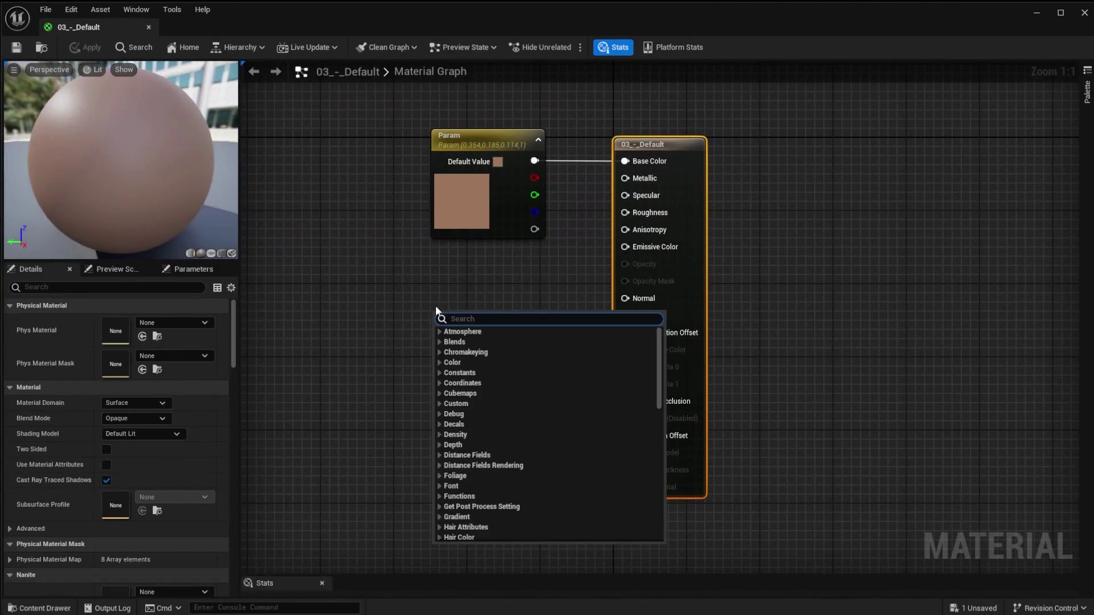
{"action": "type", "text": "cons"}
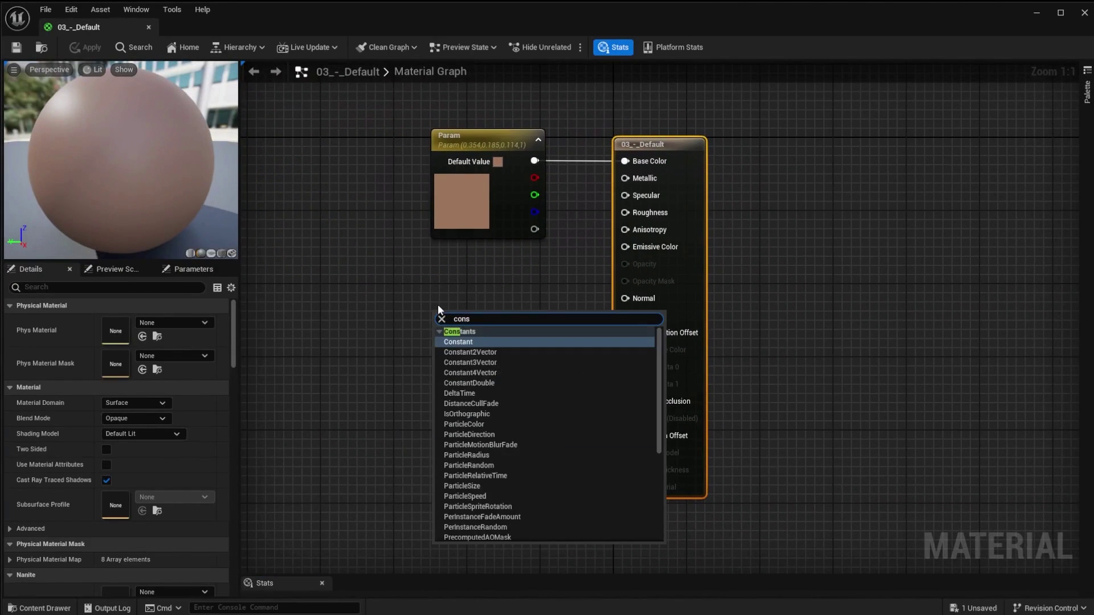
{"action": "key", "text": "Return"}
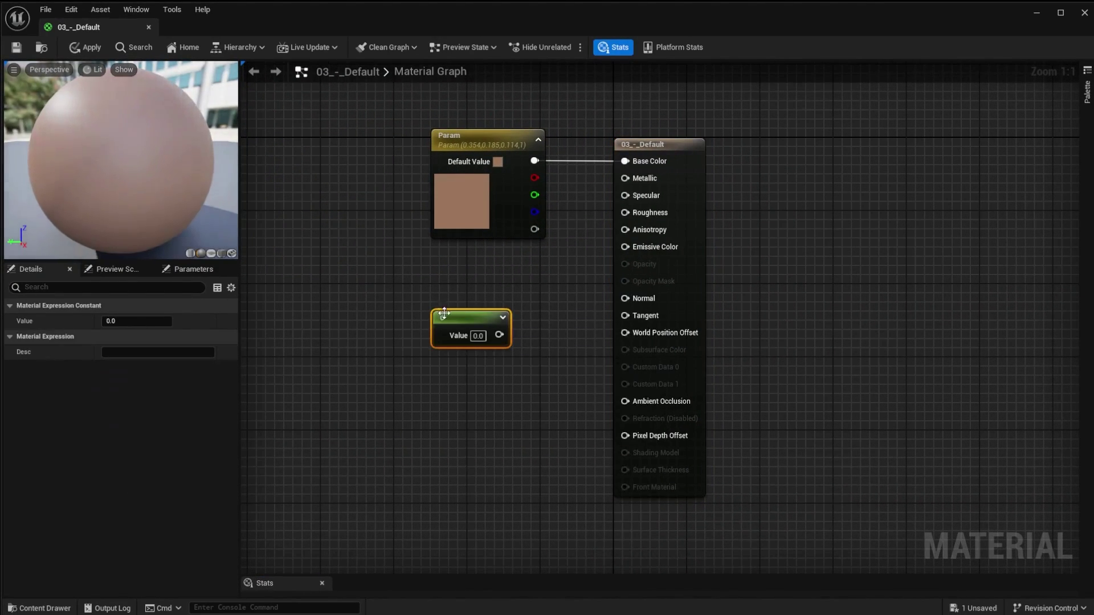
{"action": "key", "text": "ctrl+d"}
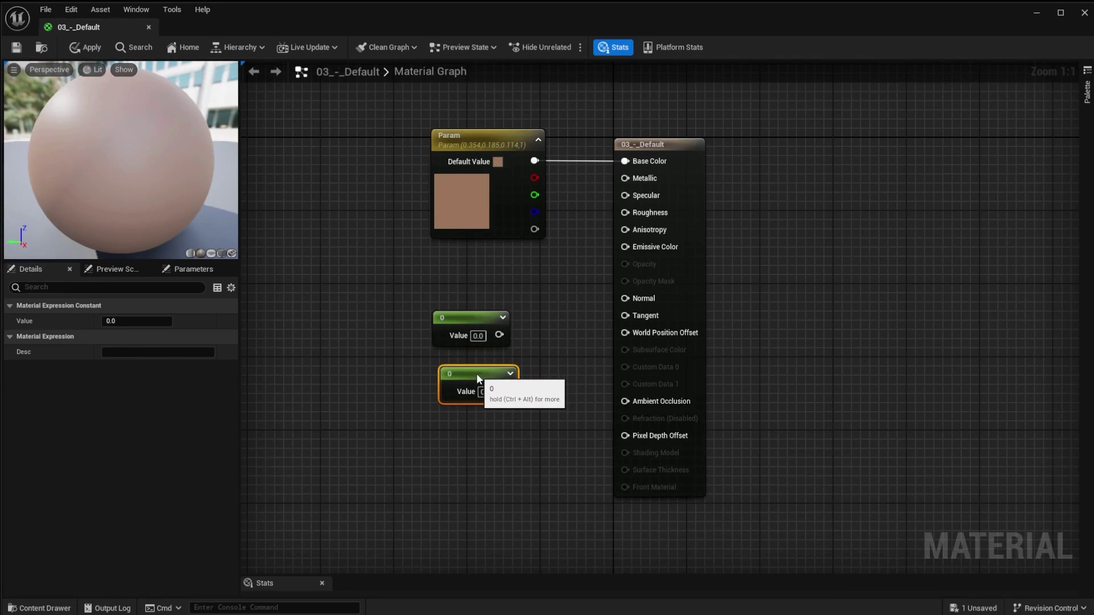
{"action": "left_click_drag", "start_coordinate": [476, 374], "coordinate": [625, 213]}
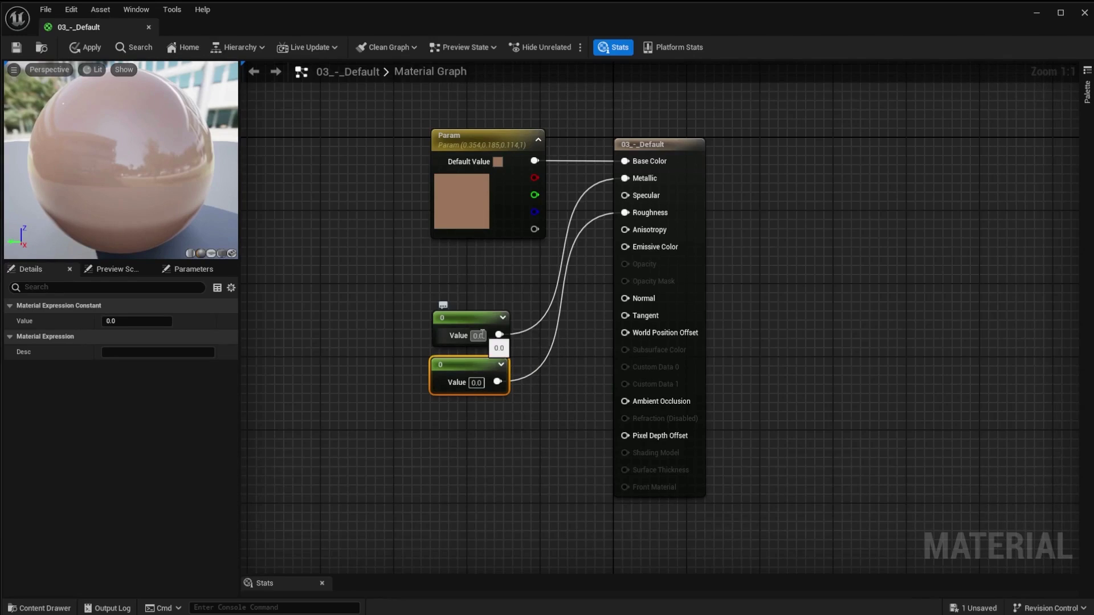
Set the Metallic constant to 0.8 and the Roughness constant to 0.5 in the 03_-_Default graph
{"action": "type", "text": "0.8"}
{"action": "key", "text": "Return"}
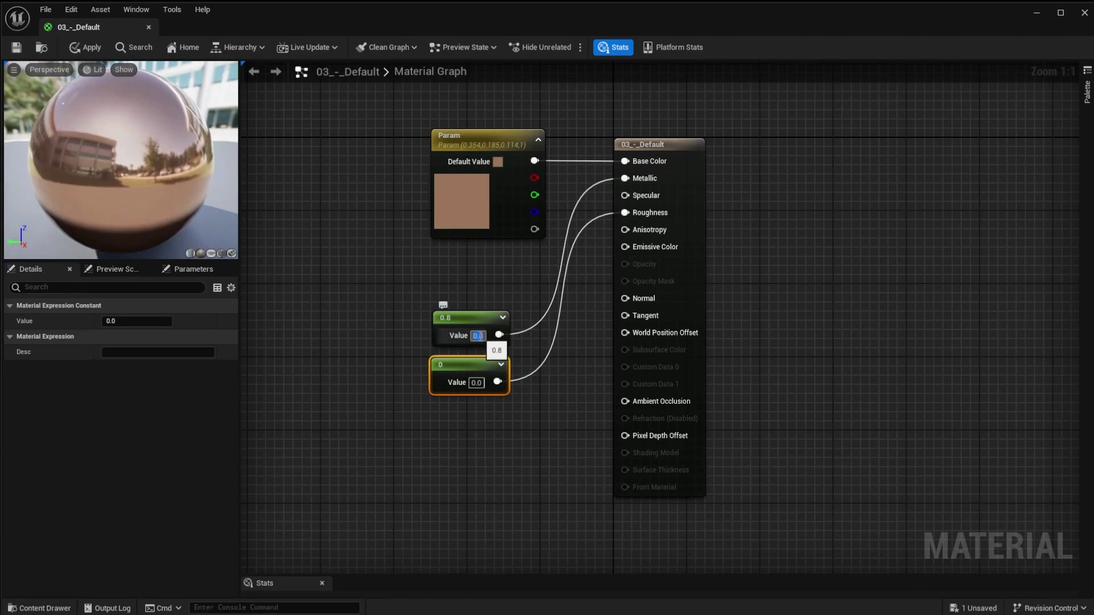
{"action": "left_click", "coordinate": [476, 383]}
{"action": "type", "text": "0.5"}
{"action": "key", "text": "Return"}
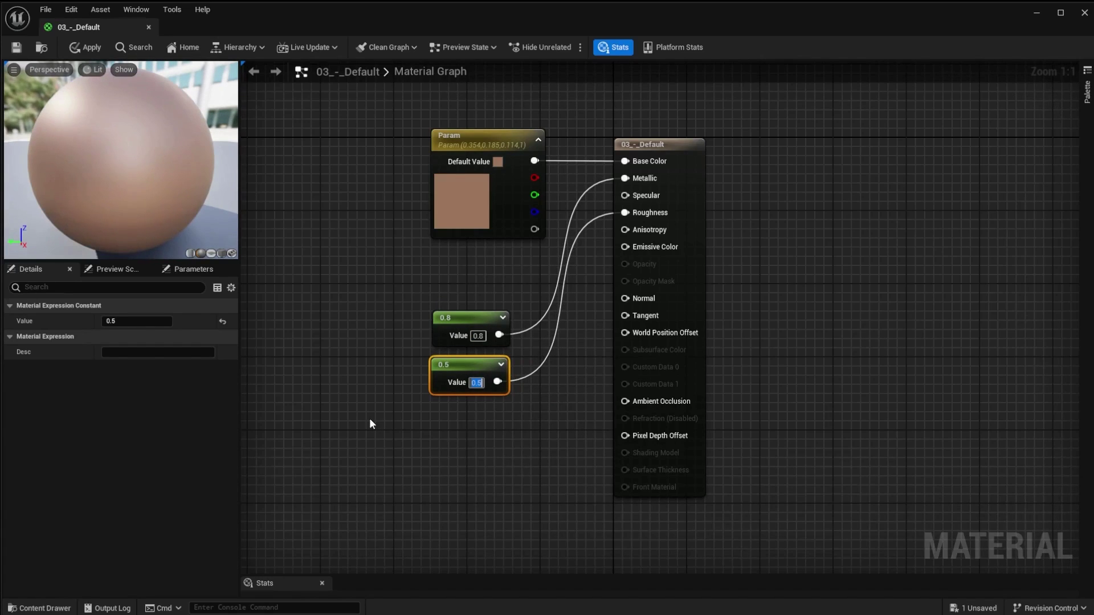
{"action": "left_click", "coordinate": [433, 426]}
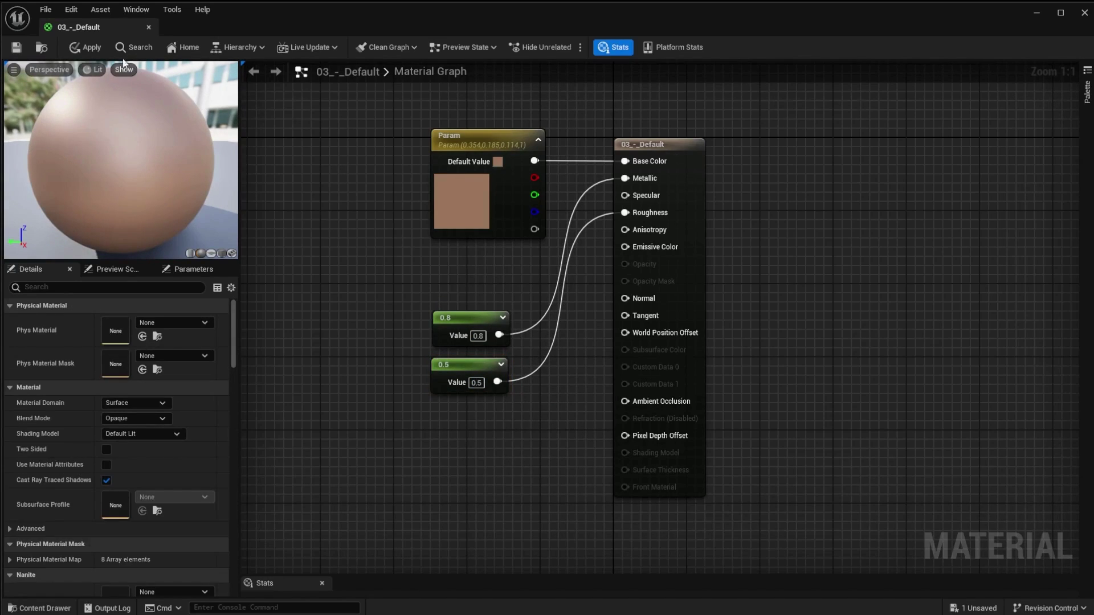
Apply, save and close the 03_-_Default material, and check the updated hilt from other angles
{"action": "left_click", "coordinate": [86, 47]}
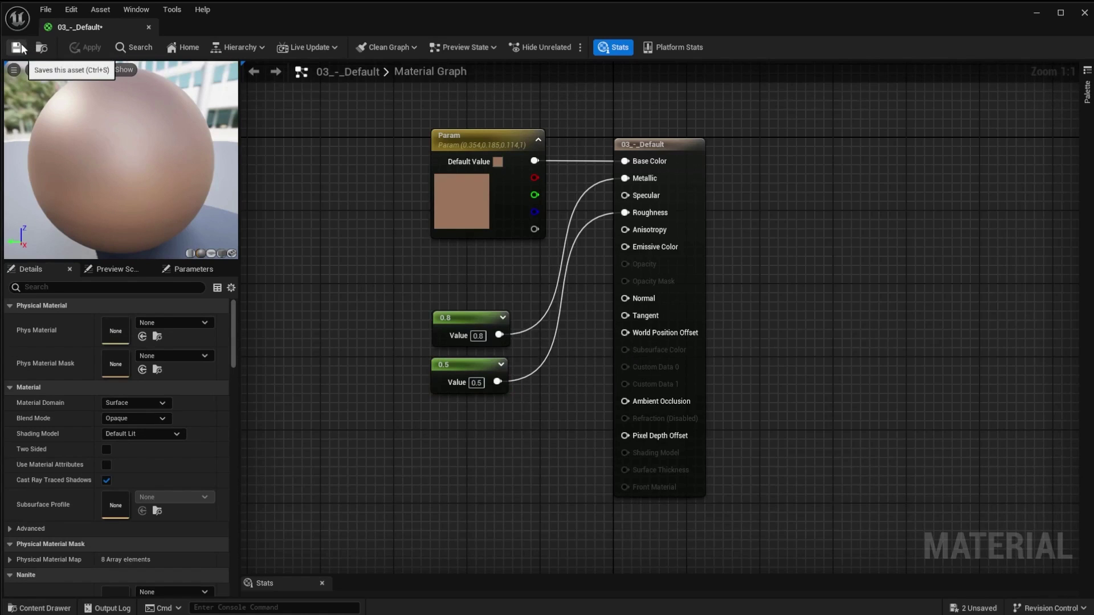
{"action": "left_click", "coordinate": [18, 48]}
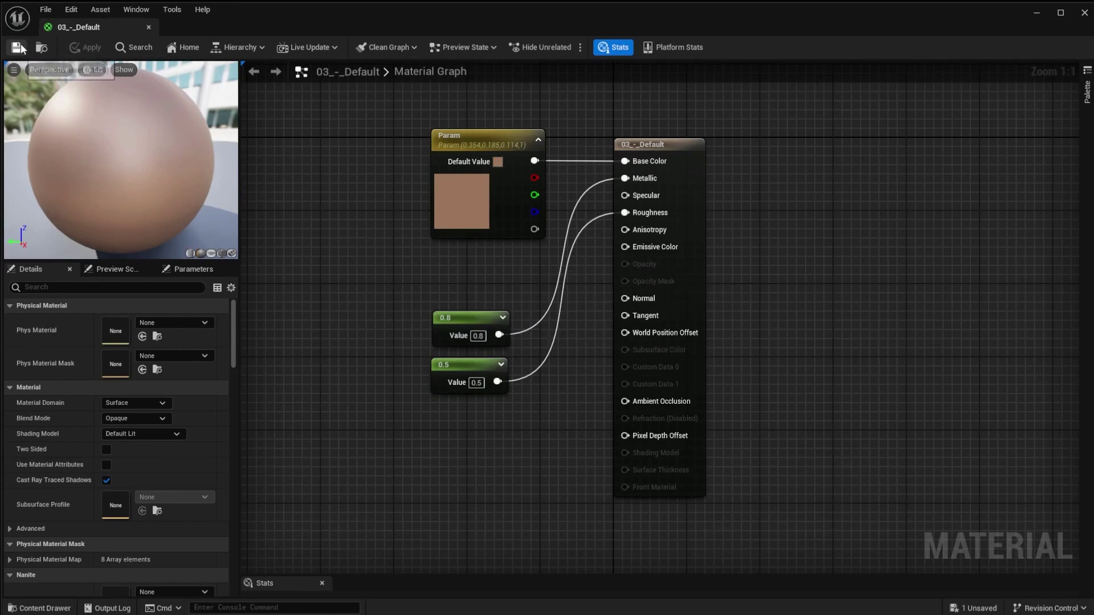
{"action": "left_click", "coordinate": [147, 26]}
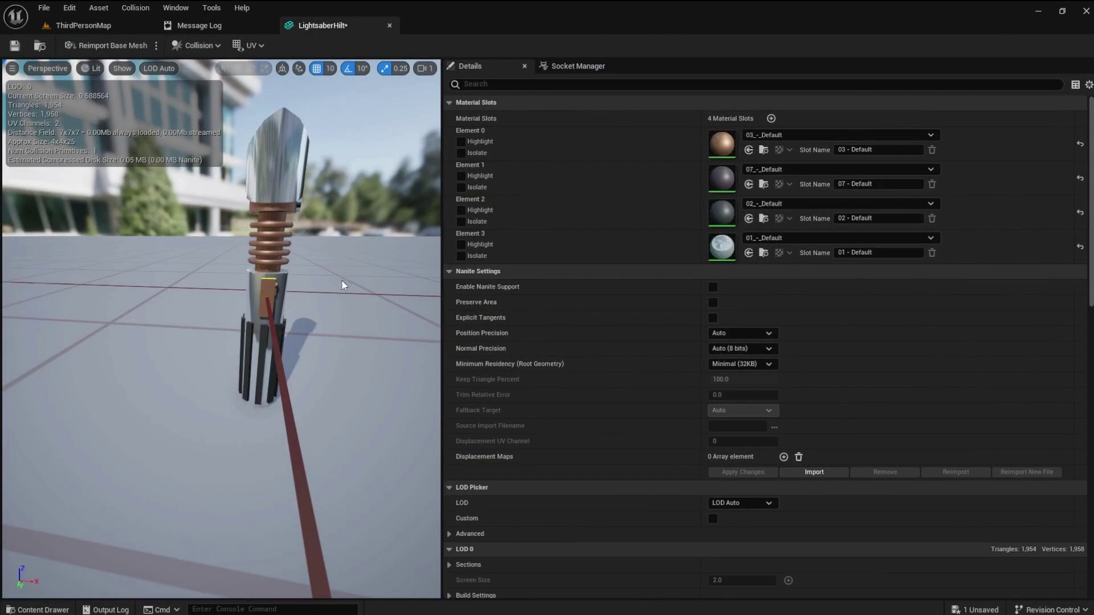
{"action": "right_click_drag", "start_coordinate": [328, 291], "coordinate": [262, 295]}
{"action": "left_click_drag", "start_coordinate": [239, 300], "coordinate": [211, 301]}
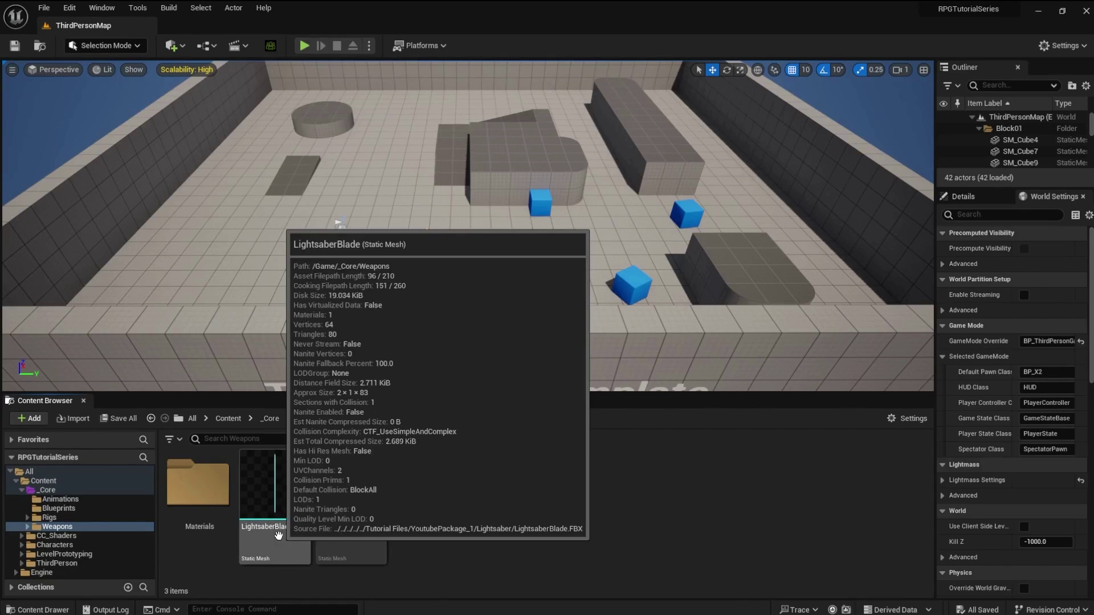
Open the LightsaberBlade mesh's 07_-_Default_002 material and move its Color and output nodes apart to make room between them
{"action": "double_click", "coordinate": [278, 535]}
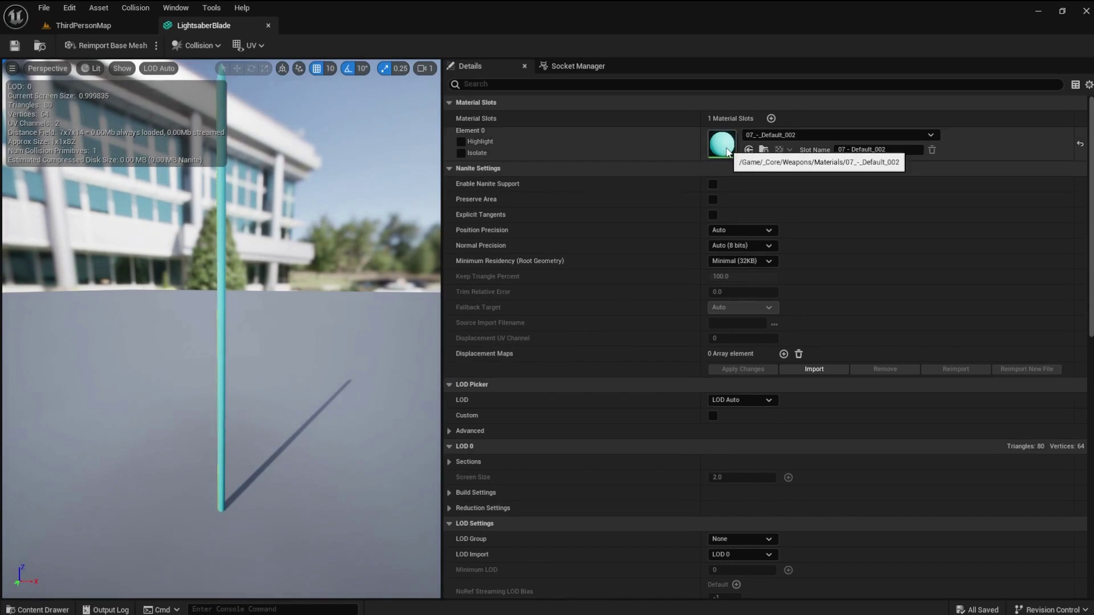
{"action": "double_click", "coordinate": [727, 149]}
{"action": "left_click_drag", "start_coordinate": [642, 146], "coordinate": [769, 164]}
{"action": "left_click_drag", "start_coordinate": [435, 163], "coordinate": [398, 163]}
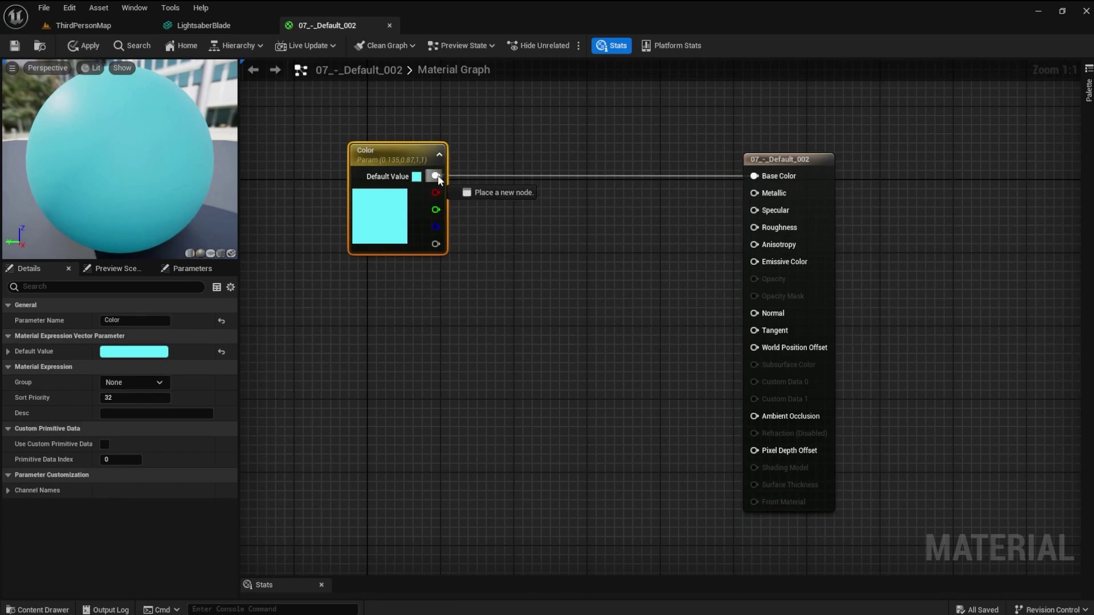
Recolour the blade material's Color parameter violet, about R 0.258, G 0.194, B 1
{"action": "double_click", "coordinate": [383, 210]}
{"action": "mouse_move", "coordinate": [445, 277]}
{"action": "left_mouse_down"}
{"action": "mouse_move", "coordinate": [425, 276]}
{"action": "mouse_move", "coordinate": [433, 272]}
{"action": "left_mouse_up"}
{"action": "left_click", "coordinate": [547, 497]}
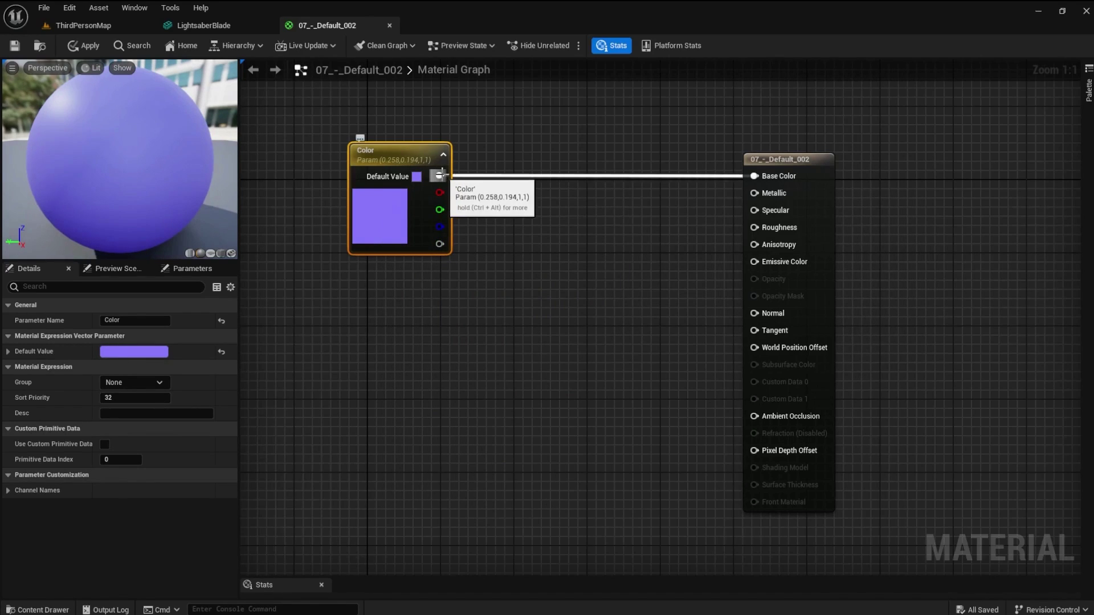
Add a Multiply node with its A input fed by the Color parameter's main output
{"action": "left_click_drag", "start_coordinate": [440, 175], "coordinate": [509, 216]}
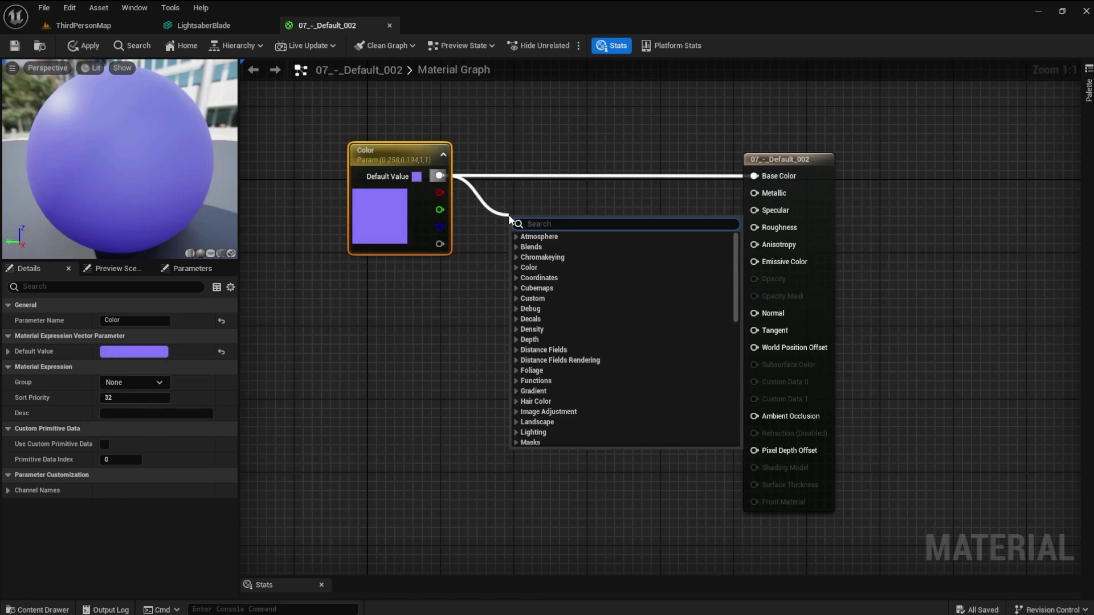
{"action": "type", "text": "*"}
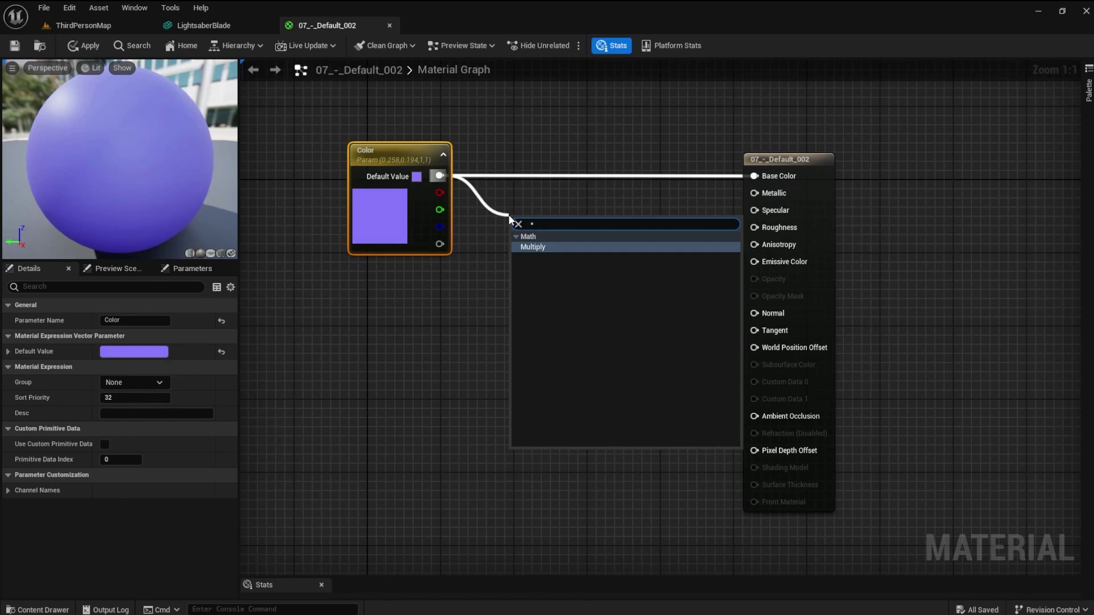
{"action": "key", "text": "Return"}
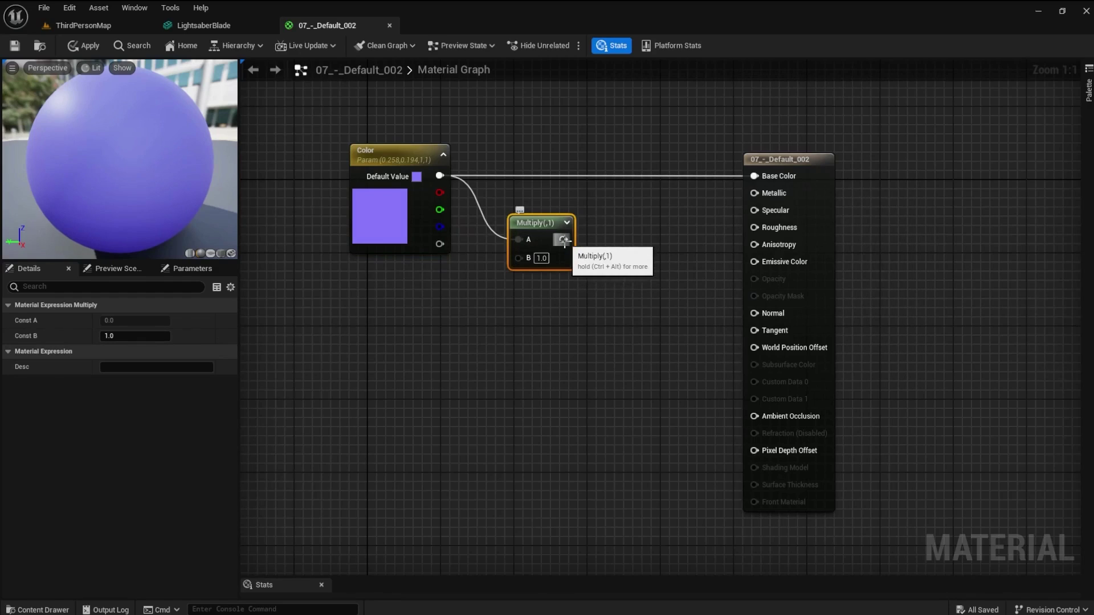
Add a second Multiply node with its A input fed by the first Multiply, and connect its output to Base Color
{"action": "left_click_drag", "start_coordinate": [564, 240], "coordinate": [607, 243]}
{"action": "type", "text": "*"}
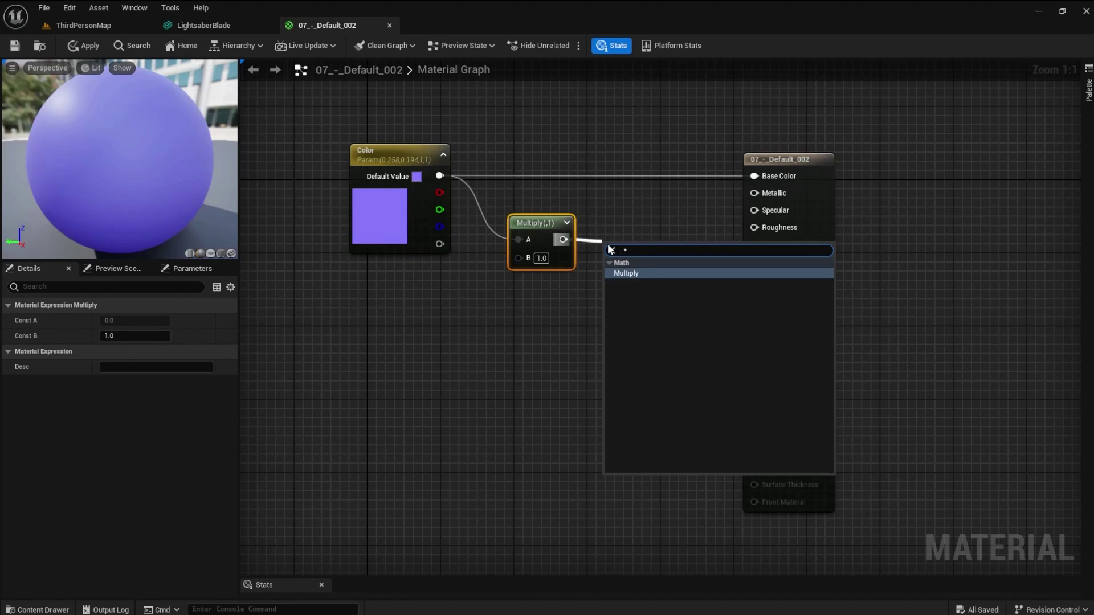
{"action": "key", "text": "Return"}
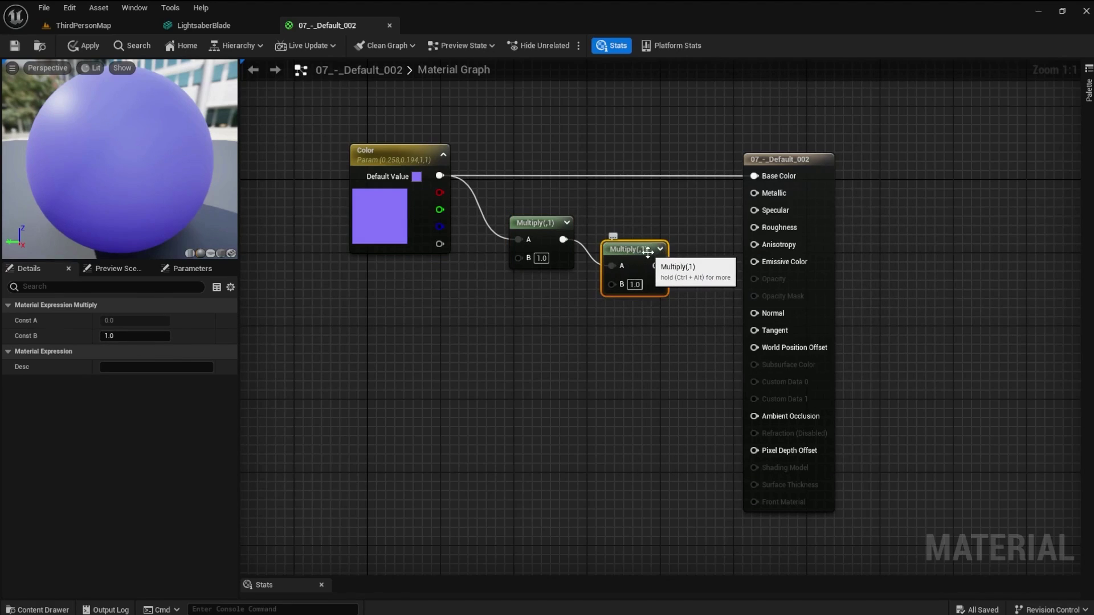
{"action": "left_click_drag", "start_coordinate": [642, 254], "coordinate": [754, 176]}
Arrange the two Multiply nodes between Color and the material output, and straighten the connections so all four nodes line up
{"action": "left_click_drag", "start_coordinate": [547, 217], "coordinate": [560, 164]}
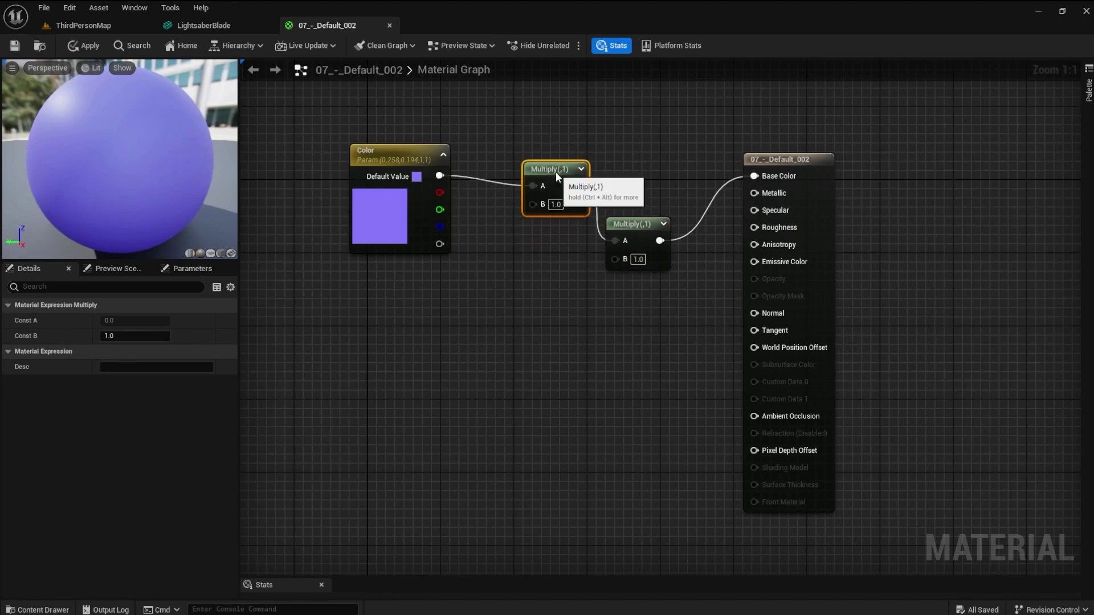
{"action": "left_click_drag", "start_coordinate": [629, 224], "coordinate": [647, 169]}
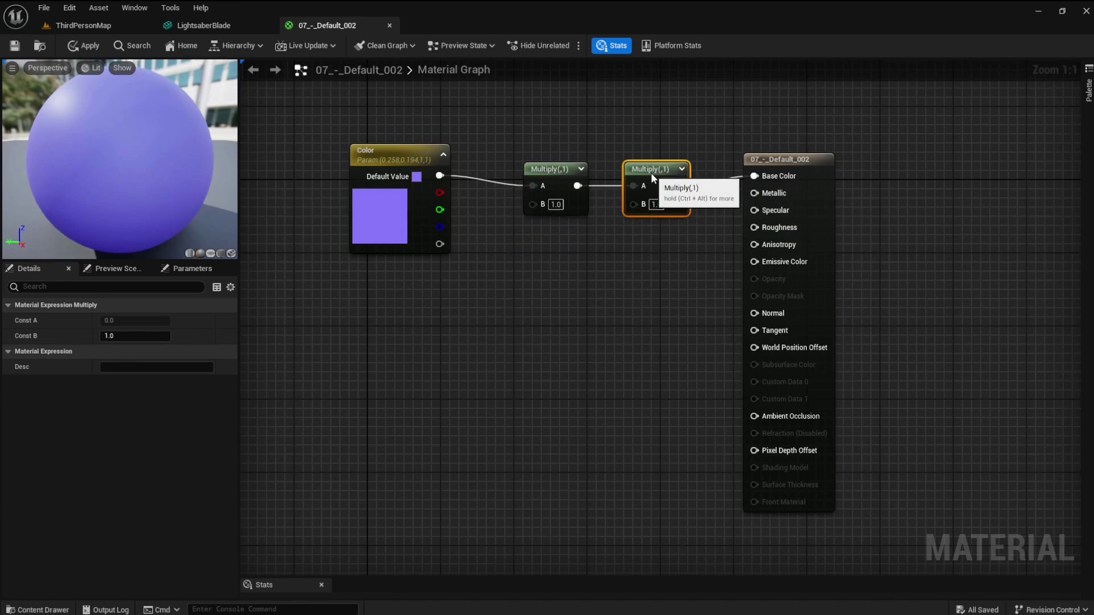
{"action": "left_click", "coordinate": [399, 151]}
{"action": "left_click_drag", "start_coordinate": [403, 124], "coordinate": [758, 228]}
{"action": "key", "text": "q"}
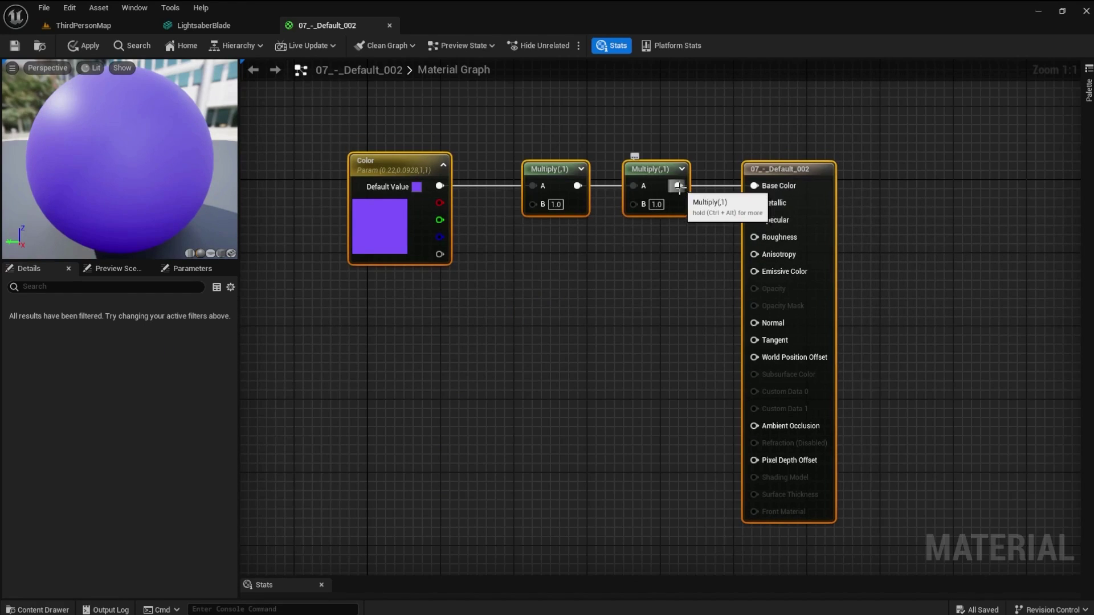
Connect the second Multiply's output to Emissive Color as well, and feed its B input from a new Constant node
{"action": "left_click_drag", "start_coordinate": [677, 186], "coordinate": [754, 271]}
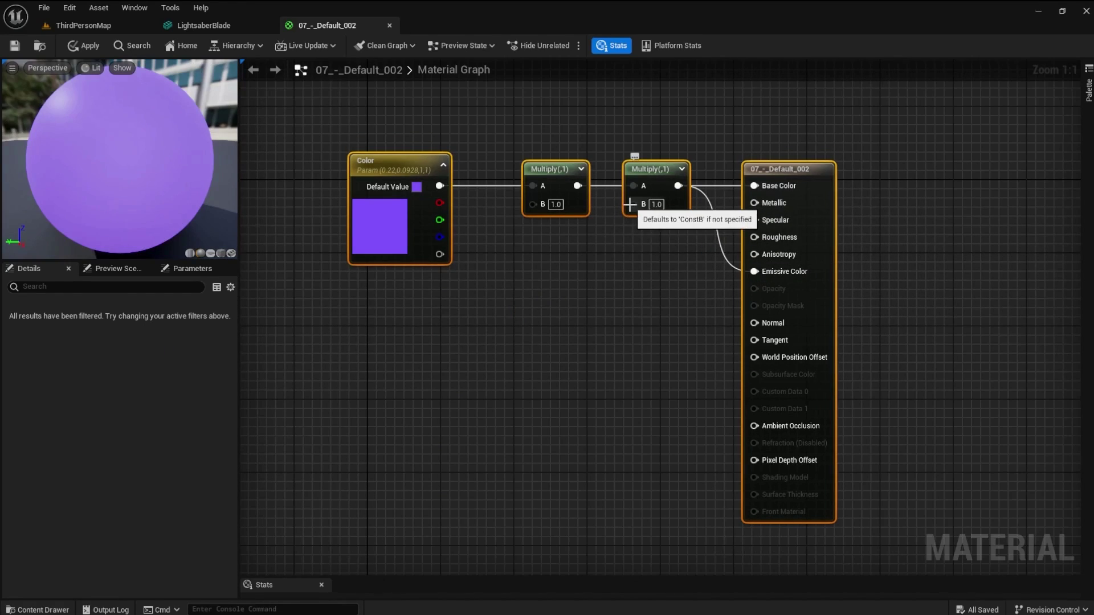
{"action": "left_click_drag", "start_coordinate": [633, 204], "coordinate": [598, 261]}
{"action": "type", "text": "cons"}
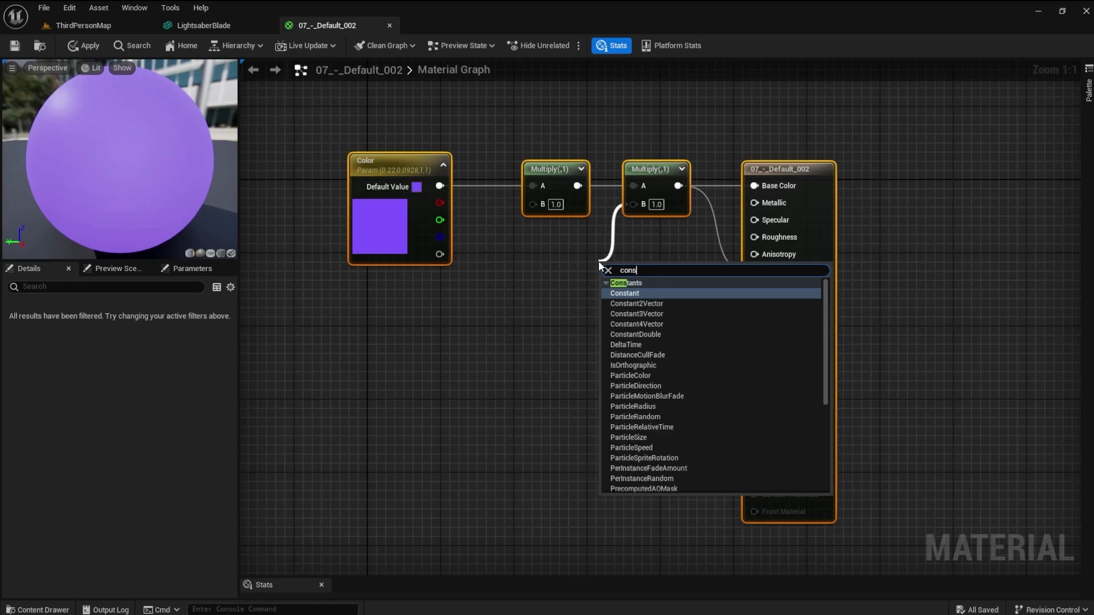
{"action": "key", "text": "Return"}
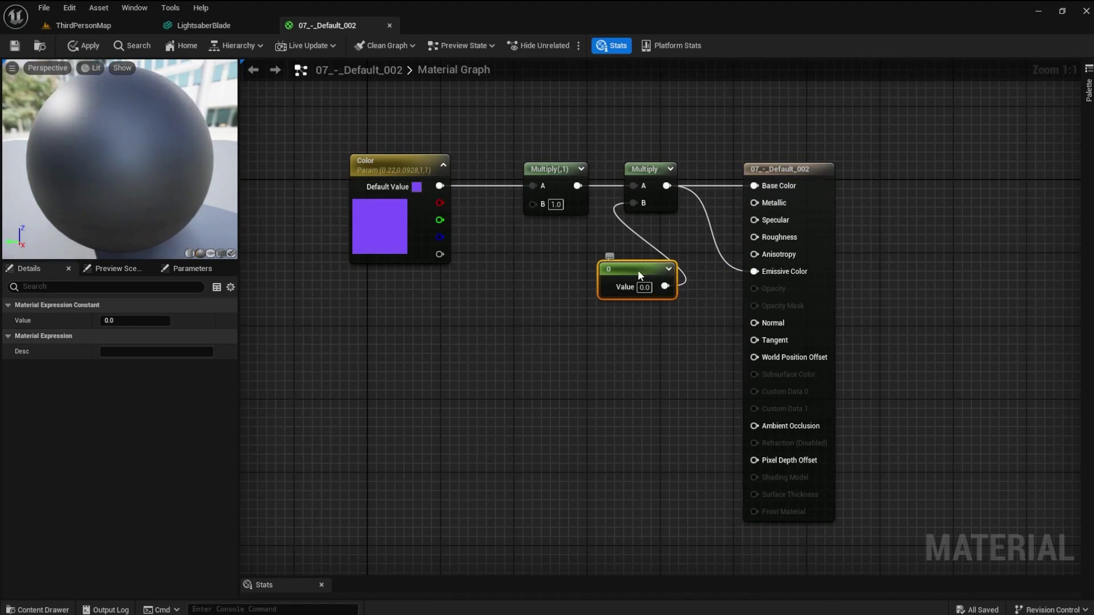
Convert the Constant to a parameter named Strength with a default value of 50, and place it below the second Multiply
{"action": "right_click", "coordinate": [637, 270]}
{"action": "left_click", "coordinate": [675, 299]}
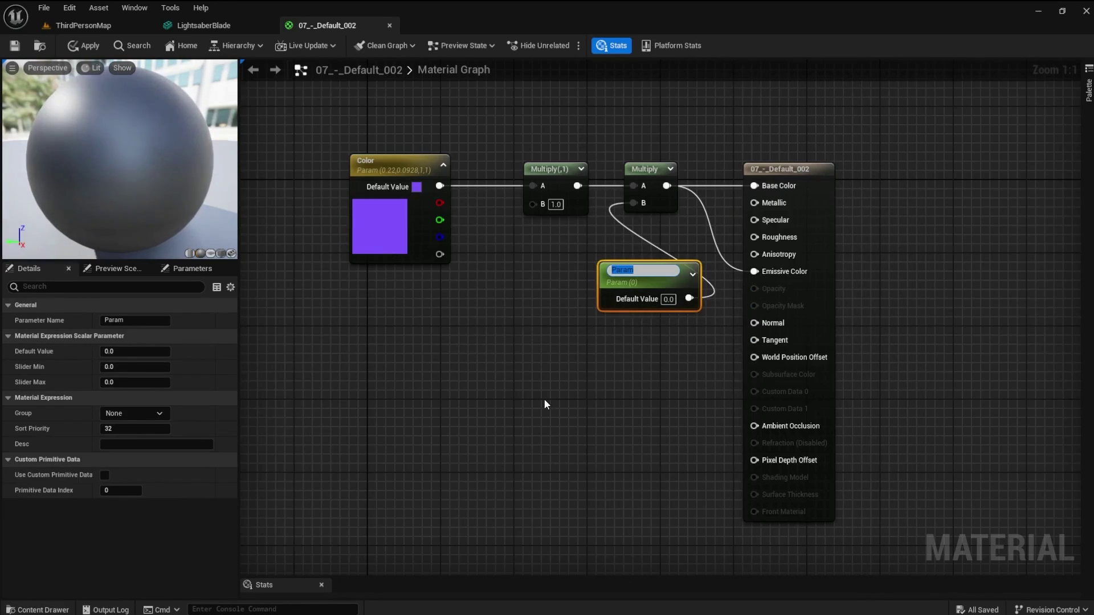
{"action": "type", "text": "Stren"}
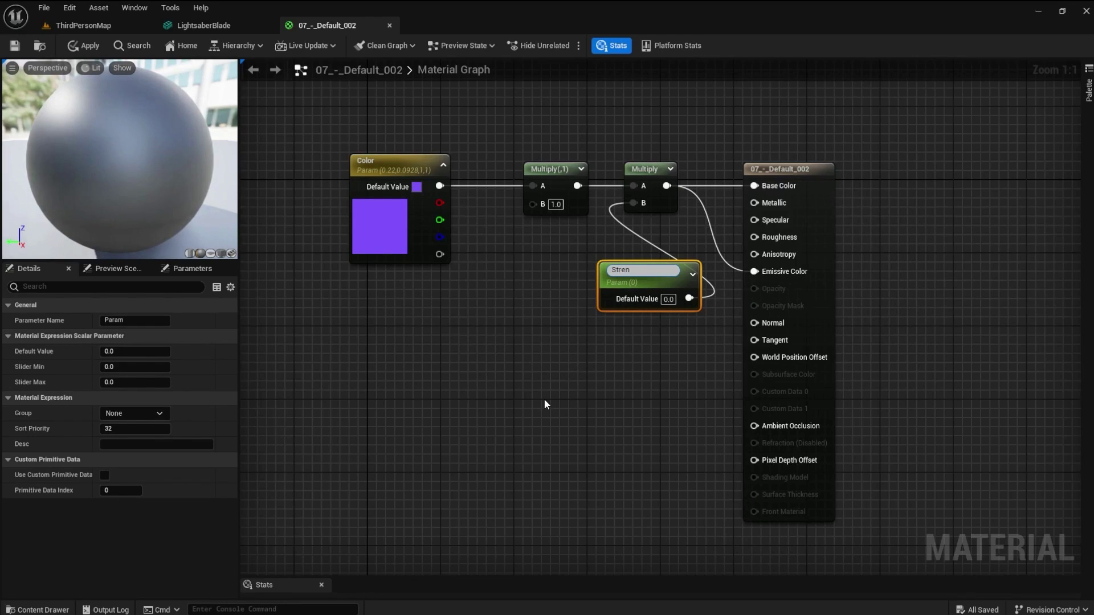
{"action": "type", "text": "gth"}
{"action": "key", "text": "Return"}
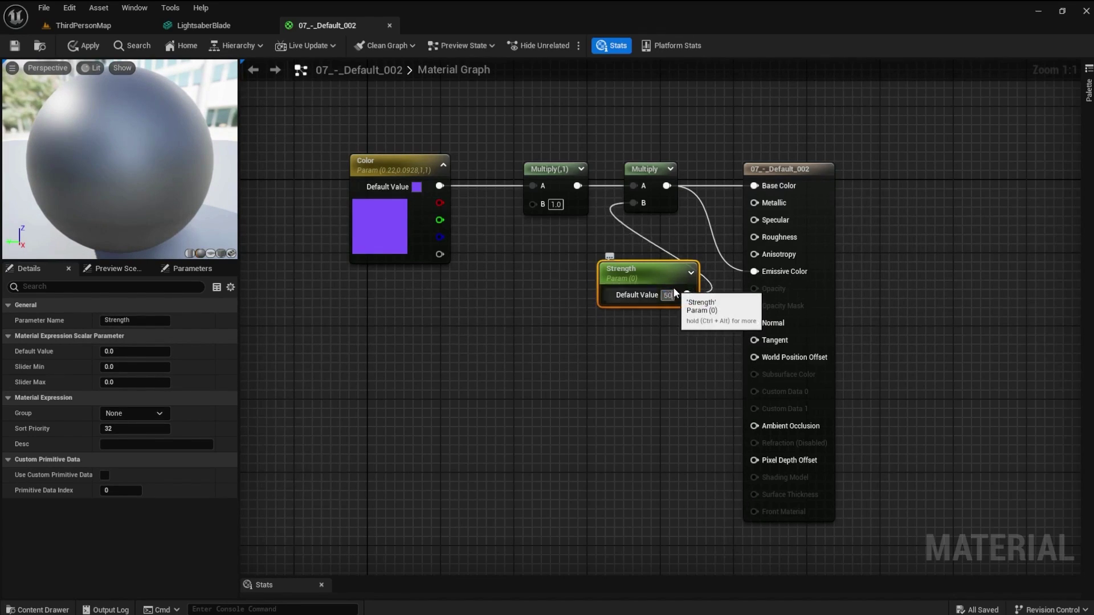
{"action": "key", "text": "Return"}
{"action": "left_click_drag", "start_coordinate": [645, 274], "coordinate": [637, 266]}
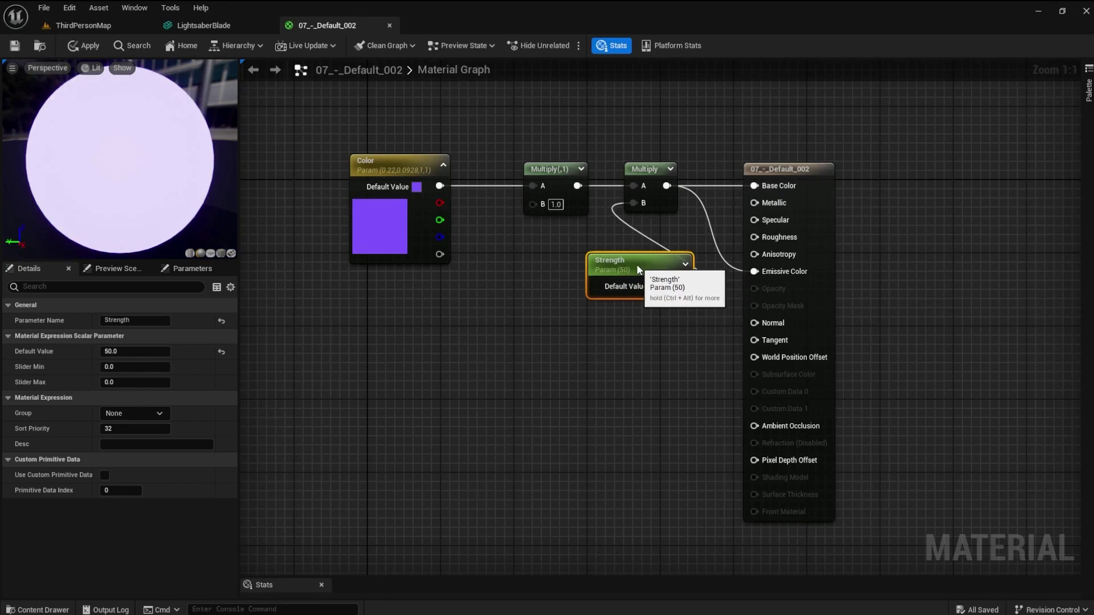
Add a Time node in the empty area below Color and feed its output into the A input of a new Multiply node
{"action": "right_click_drag", "start_coordinate": [536, 355], "coordinate": [650, 336]}
{"action": "right_click", "coordinate": [396, 370]}
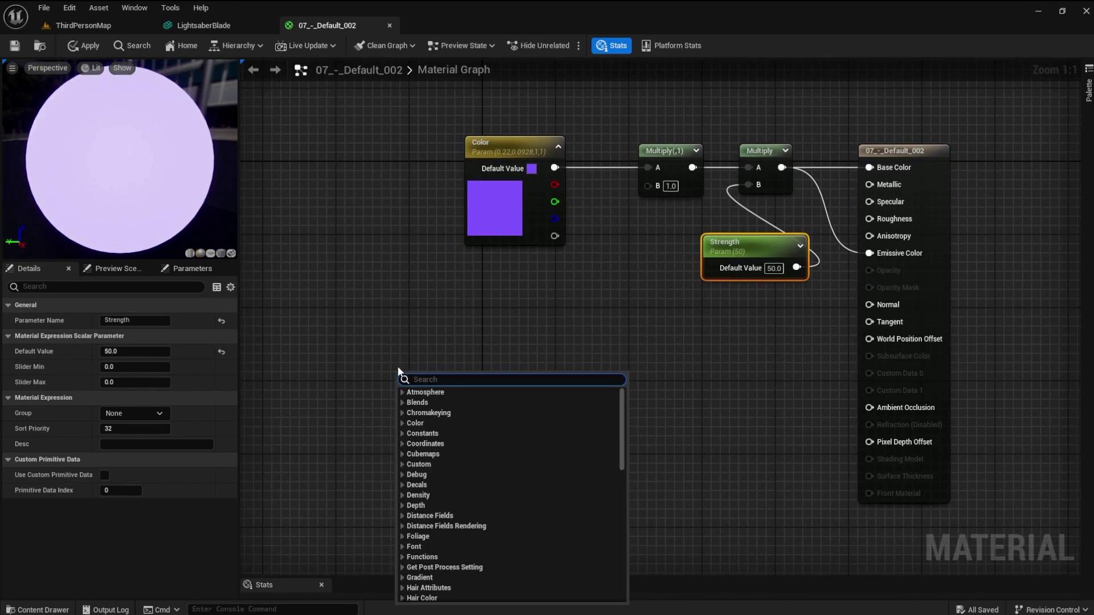
{"action": "type", "text": "time"}
{"action": "key", "text": "Return"}
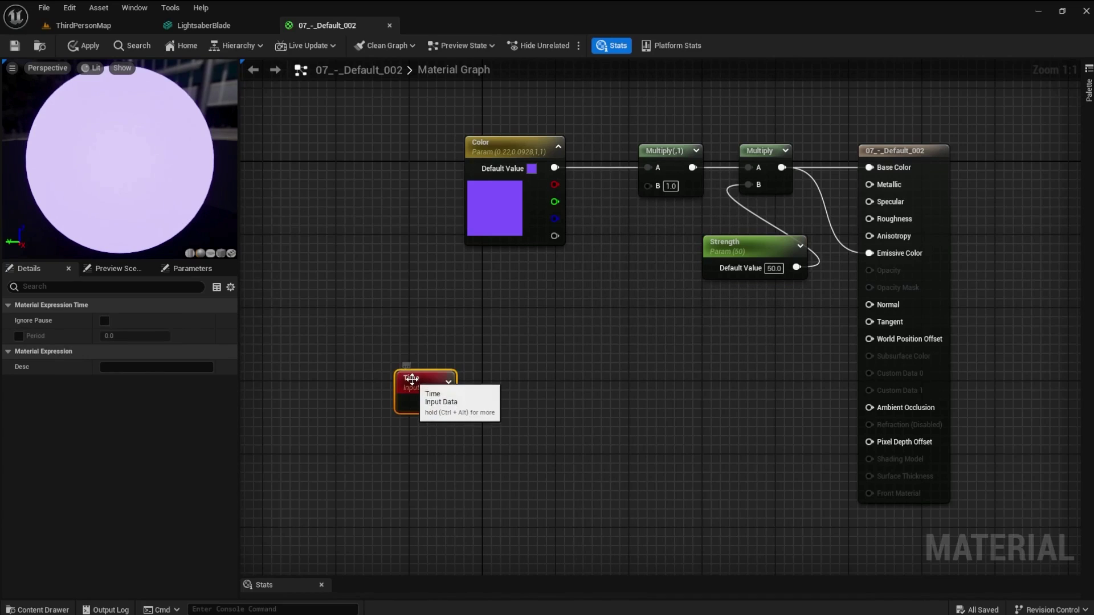
{"action": "left_click_drag", "start_coordinate": [412, 379], "coordinate": [428, 437]}
{"action": "type", "text": "multiply"}
{"action": "key", "text": "Return"}
Feed the Time Multiply's B input from a Constant converted to a parameter named PulseSpeed, with a default value of 6
{"action": "type", "text": "const"}
{"action": "key", "text": "Return"}
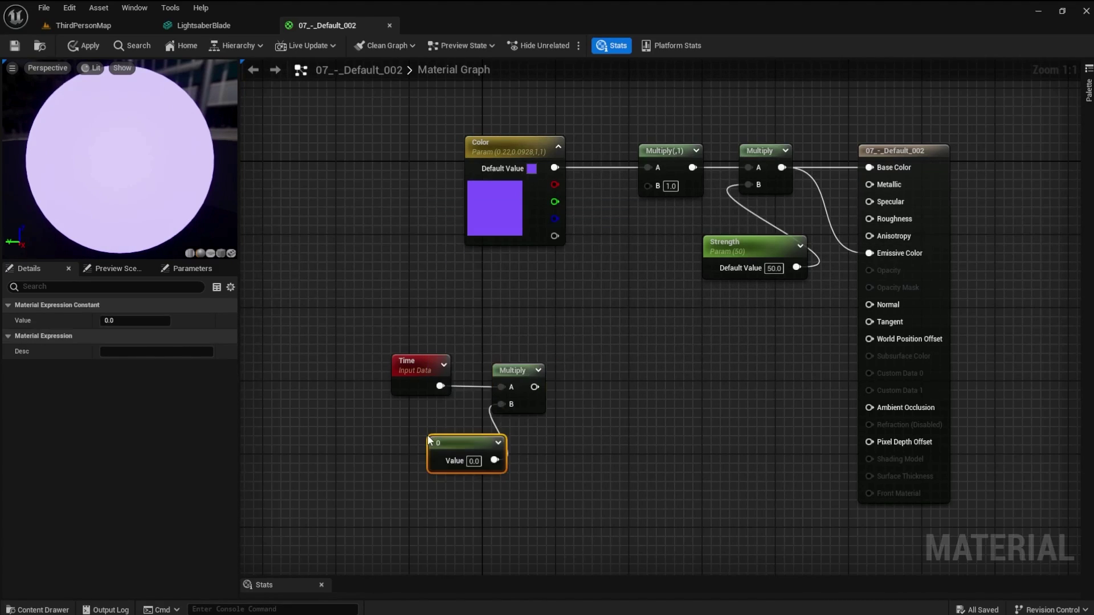
{"action": "right_click", "coordinate": [434, 444]}
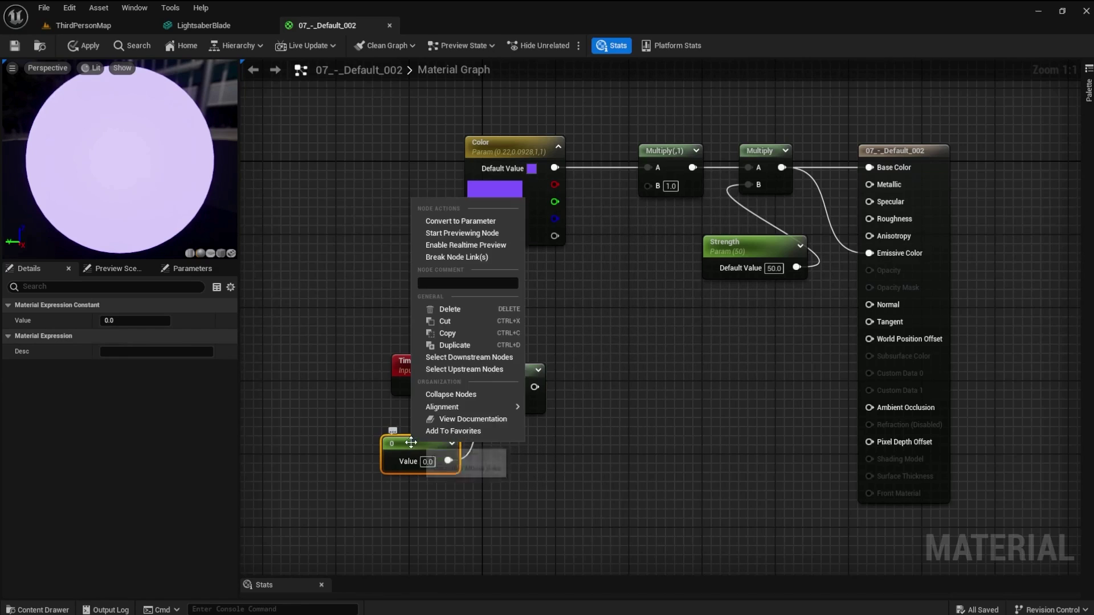
{"action": "left_click", "coordinate": [449, 217]}
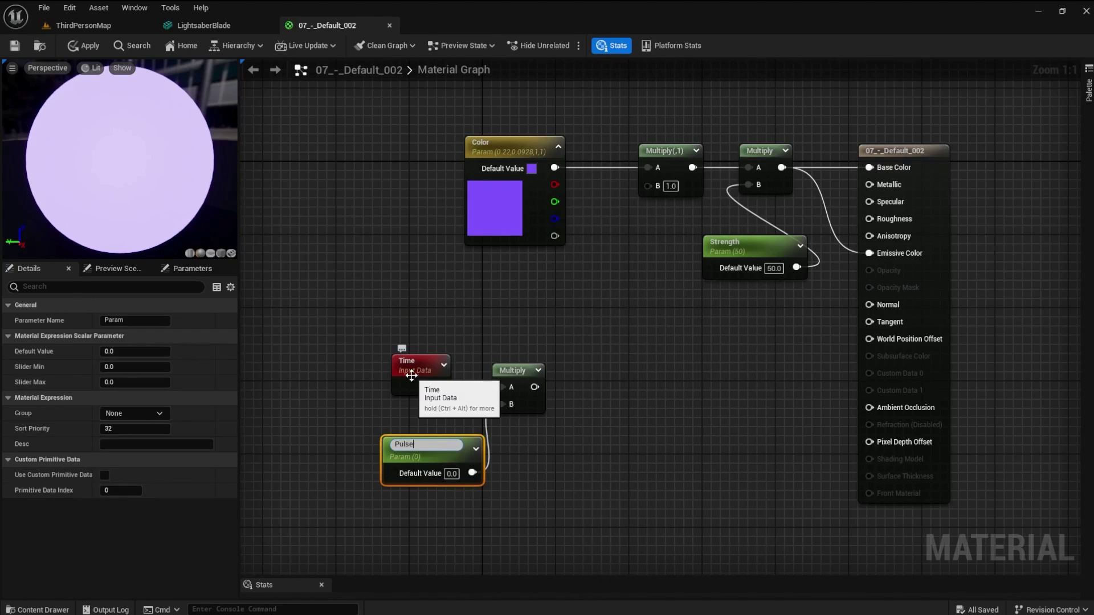
{"action": "type", "text": "PulseSpeed"}
{"action": "key", "text": "Return"}
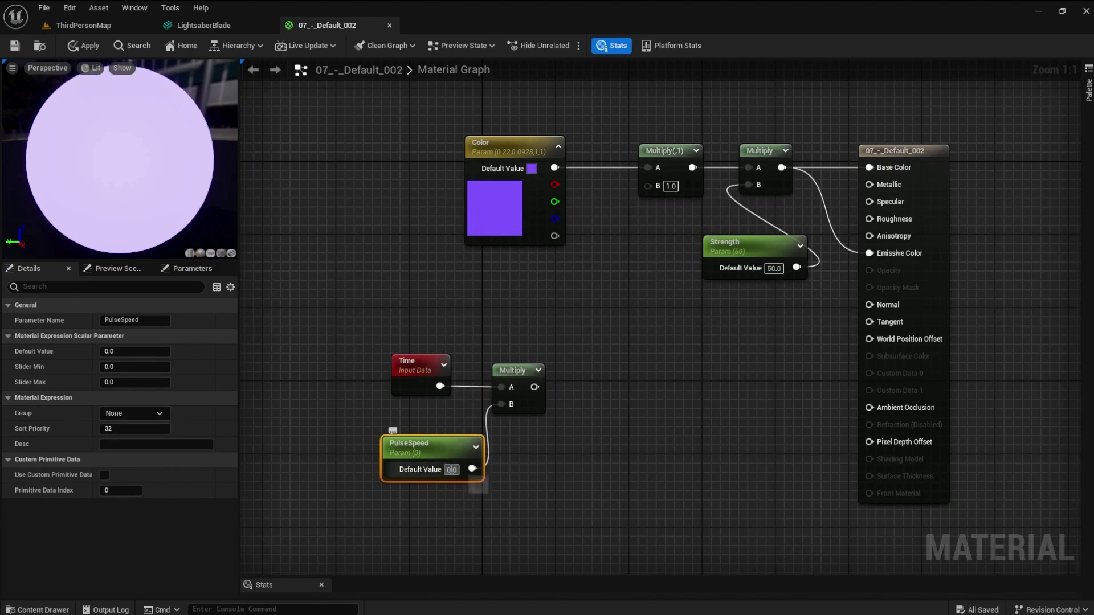
{"action": "type", "text": "6"}
{"action": "left_click", "coordinate": [501, 463]}
{"action": "left_click_drag", "start_coordinate": [445, 444], "coordinate": [417, 436]}
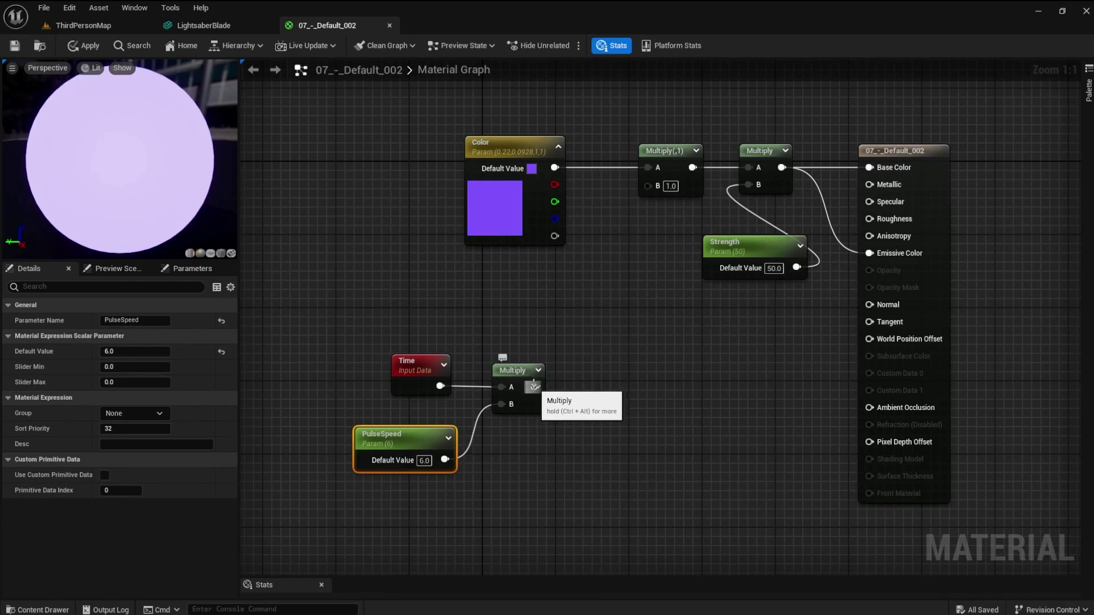
Add a Sine node after the Time and PulseSpeed Multiply, followed by a Frac node
{"action": "left_click_drag", "start_coordinate": [535, 387], "coordinate": [644, 182]}
{"action": "type", "text": "sine"}
{"action": "key", "text": "Return"}
{"action": "type", "text": "frac"}
{"action": "key", "text": "Return"}
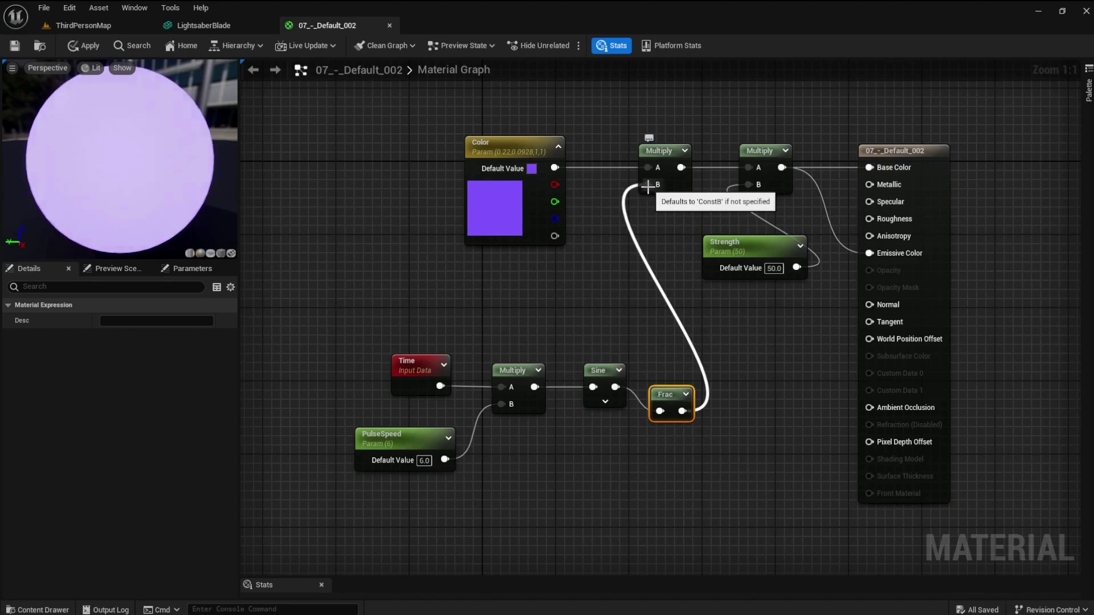
Add a Lerp node with Frac driving its Alpha, and connect its output to the B input of the Multiply fed by Color
{"action": "left_click", "coordinate": [648, 185], "text": "alt"}
{"action": "left_click_drag", "start_coordinate": [683, 411], "coordinate": [640, 235]}
{"action": "type", "text": "lerp"}
{"action": "key", "text": "Return"}
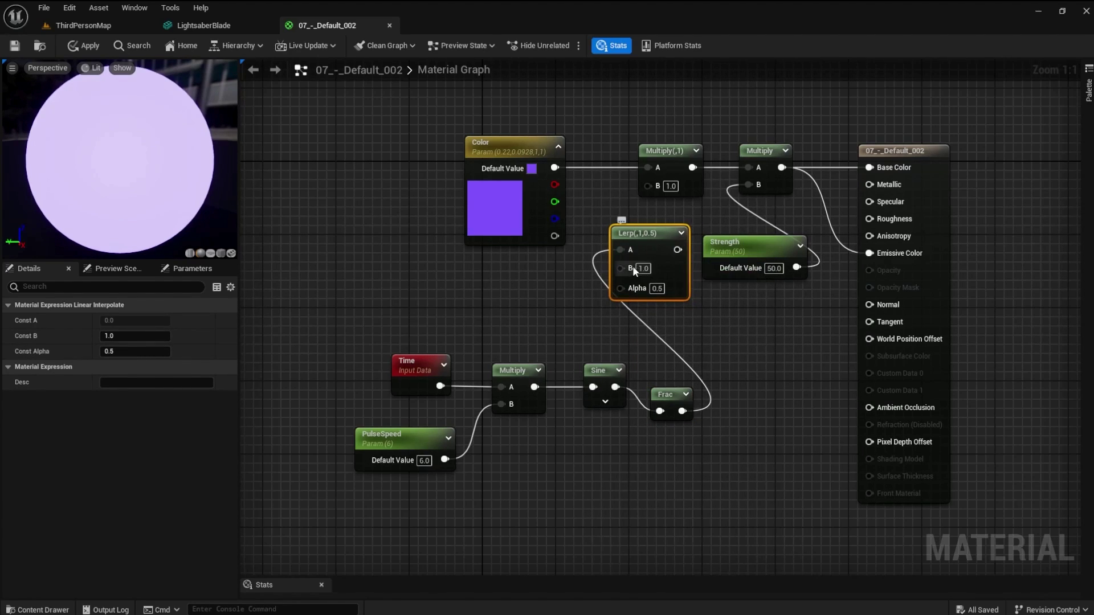
{"action": "left_click", "coordinate": [620, 249], "text": "alt"}
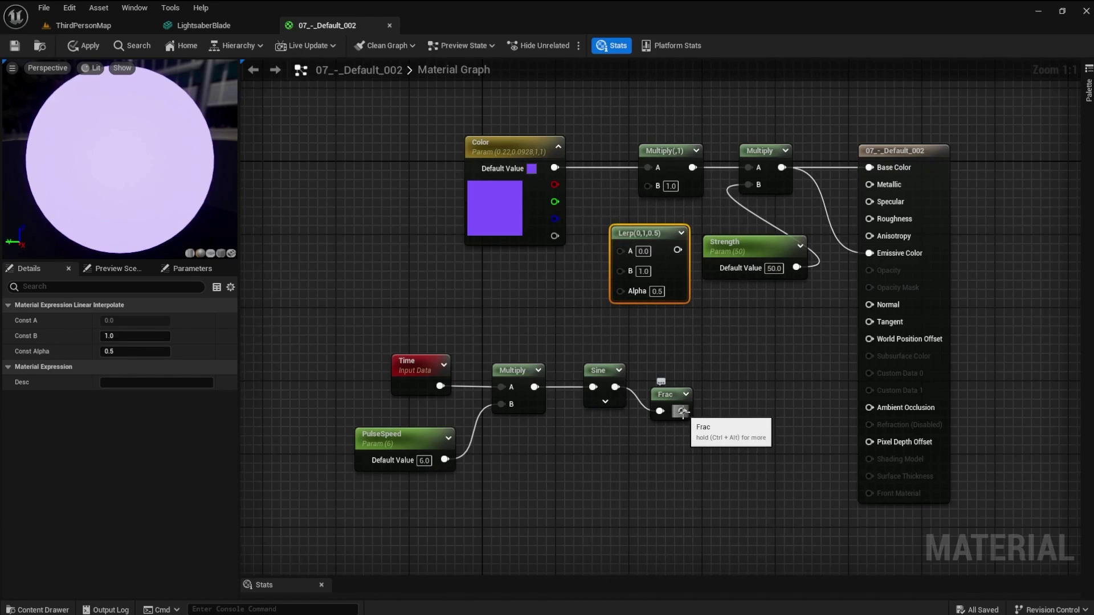
{"action": "left_click_drag", "start_coordinate": [682, 411], "coordinate": [619, 292]}
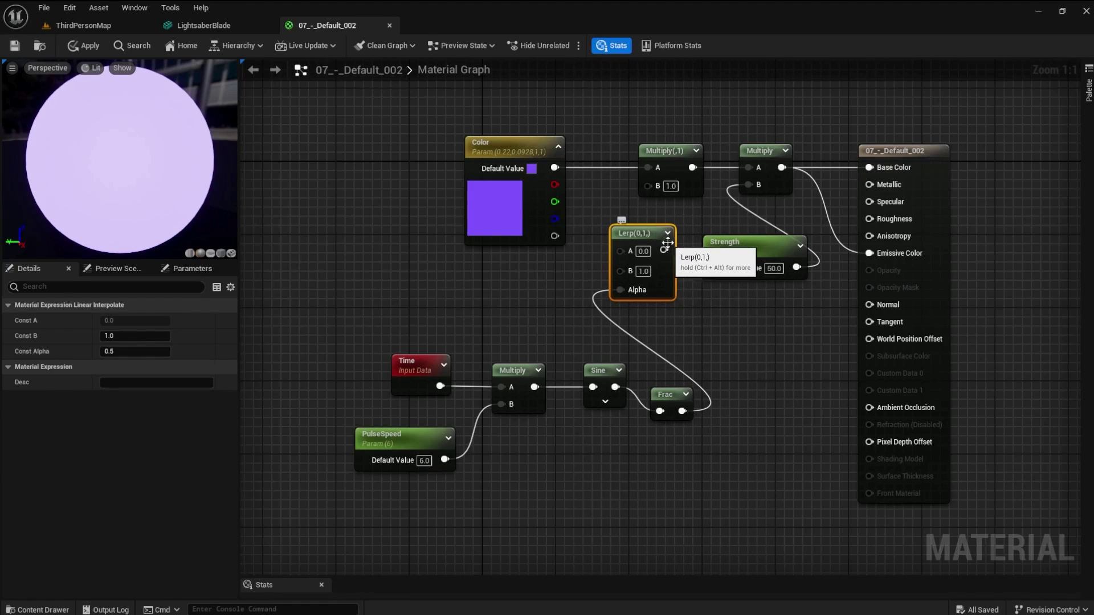
{"action": "left_click_drag", "start_coordinate": [664, 249], "coordinate": [644, 186]}
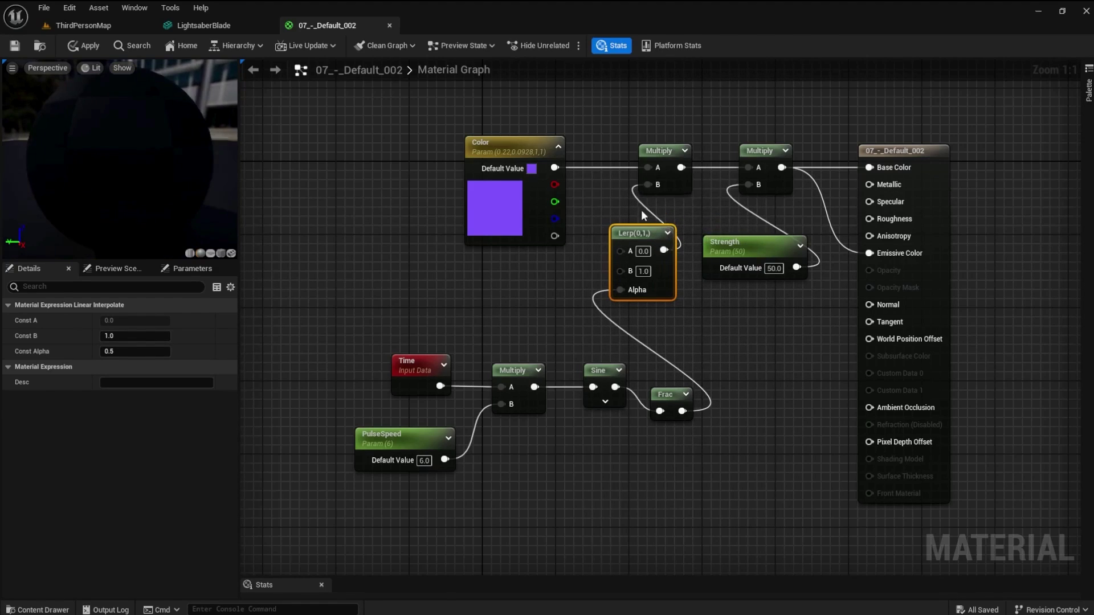
Set the Lerp node's A value to 5
{"action": "left_click", "coordinate": [643, 251]}
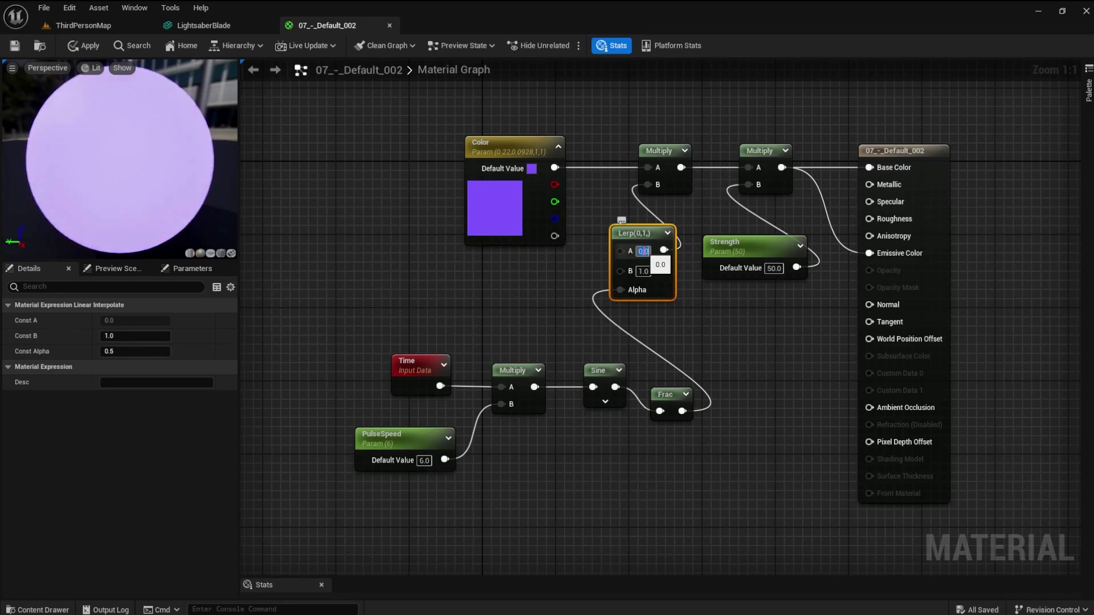
{"action": "type", "text": "5"}
{"action": "key", "text": "Return"}
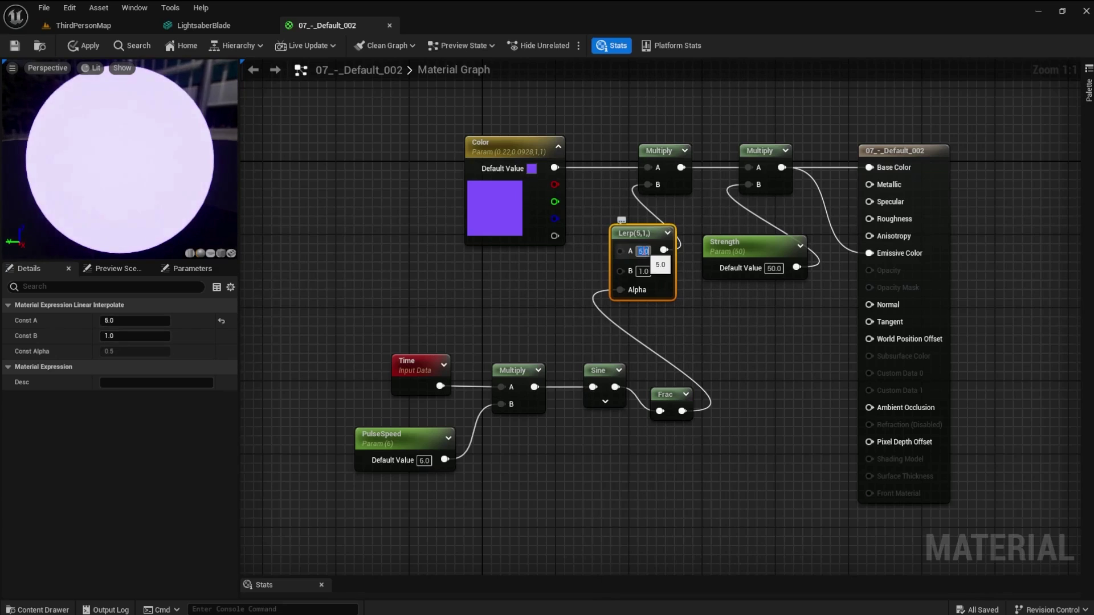
{"action": "left_click", "coordinate": [531, 293]}
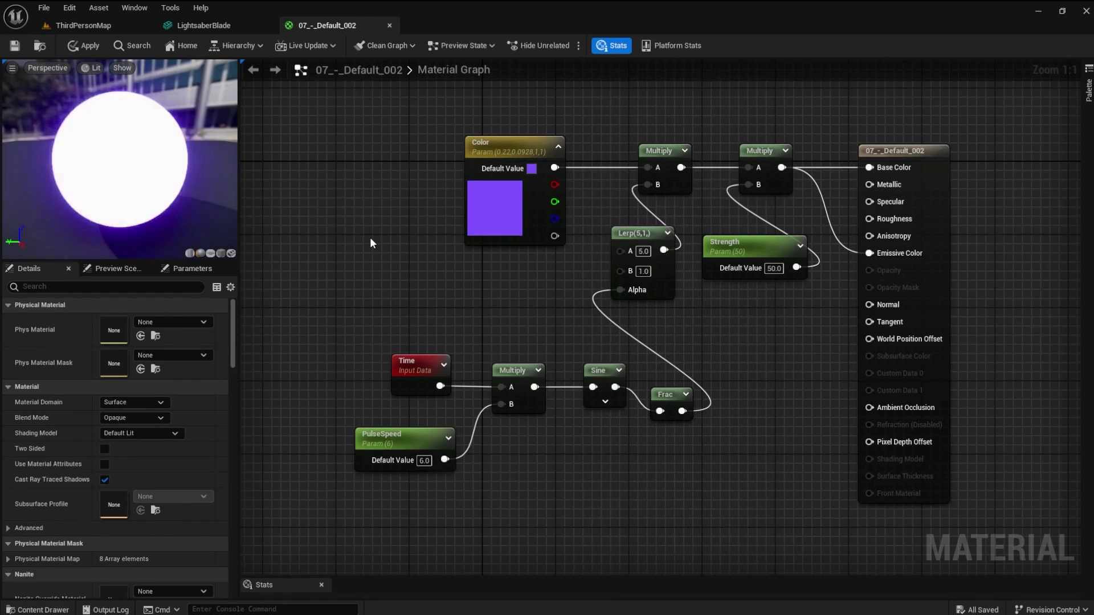
Apply and save the 07_-_Default_002 blade material, and close its editor to return to the level
{"action": "left_click", "coordinate": [86, 50]}
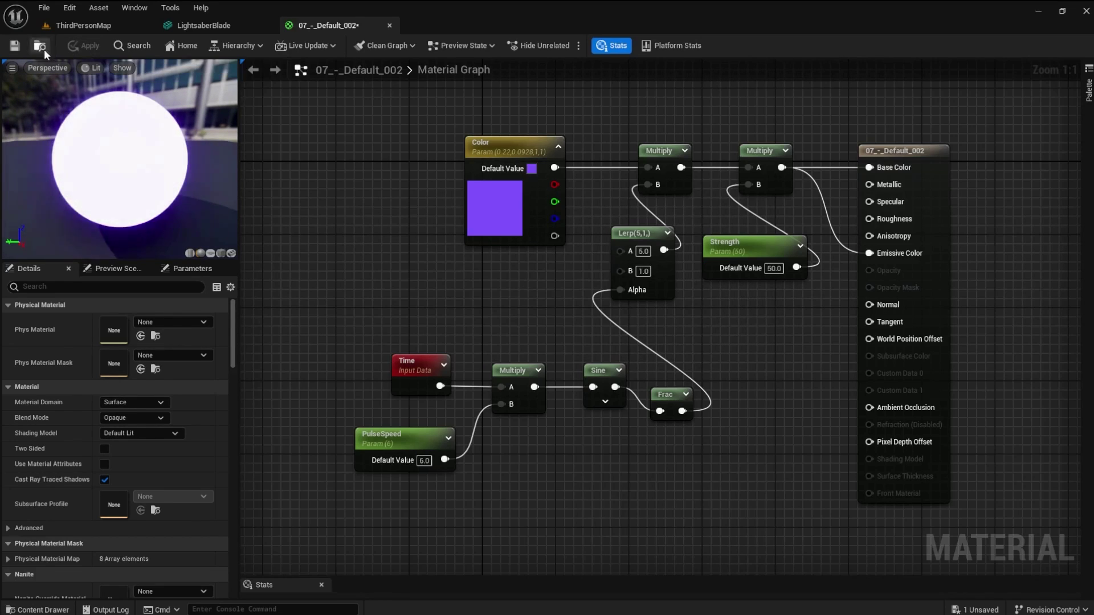
{"action": "left_click", "coordinate": [15, 46]}
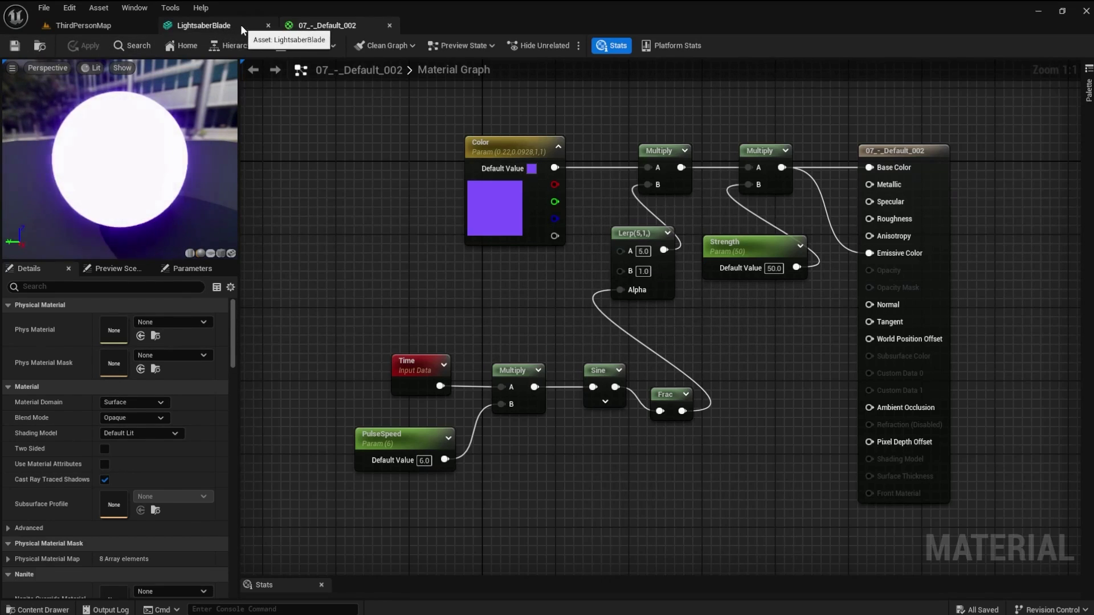
{"action": "left_click", "coordinate": [390, 25]}
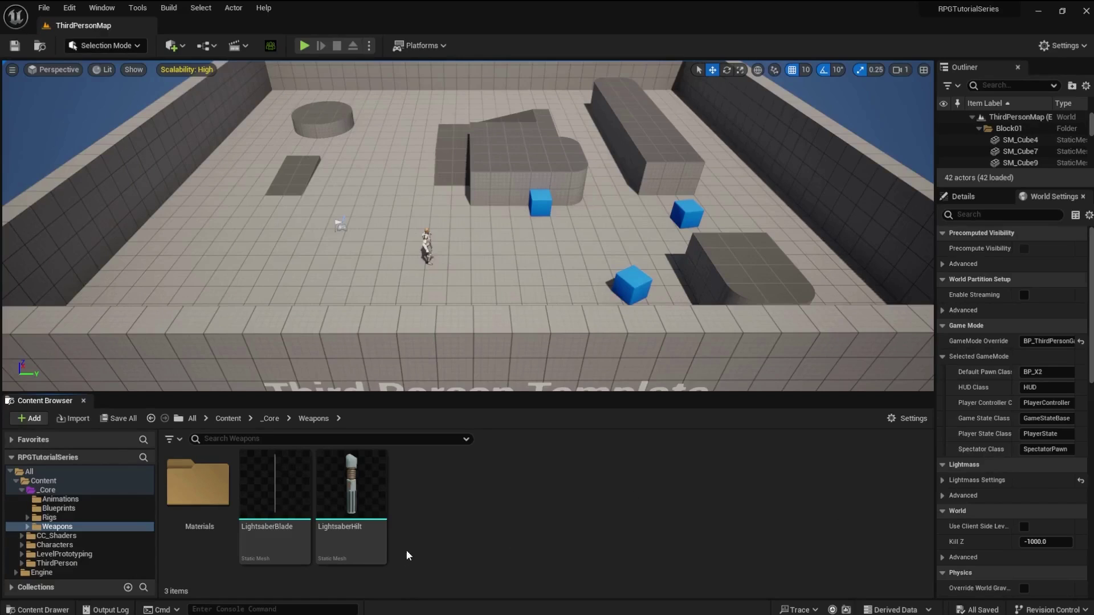
Create an Actor Blueprint Class named BP_Lightsaber in the _Core/Blueprints folder
{"action": "left_click", "coordinate": [272, 421]}
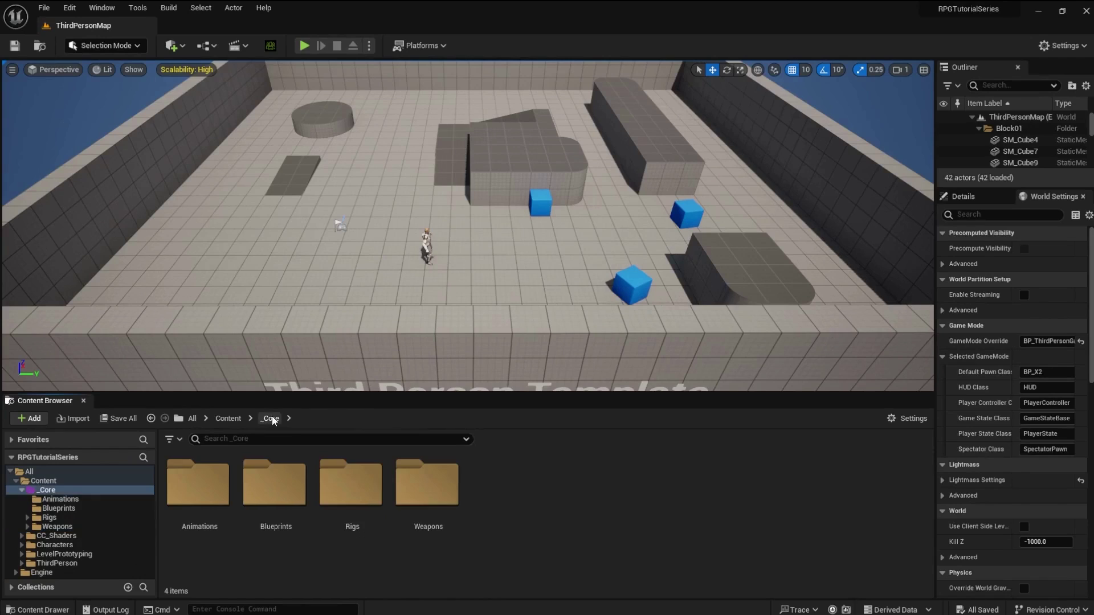
{"action": "double_click", "coordinate": [290, 494]}
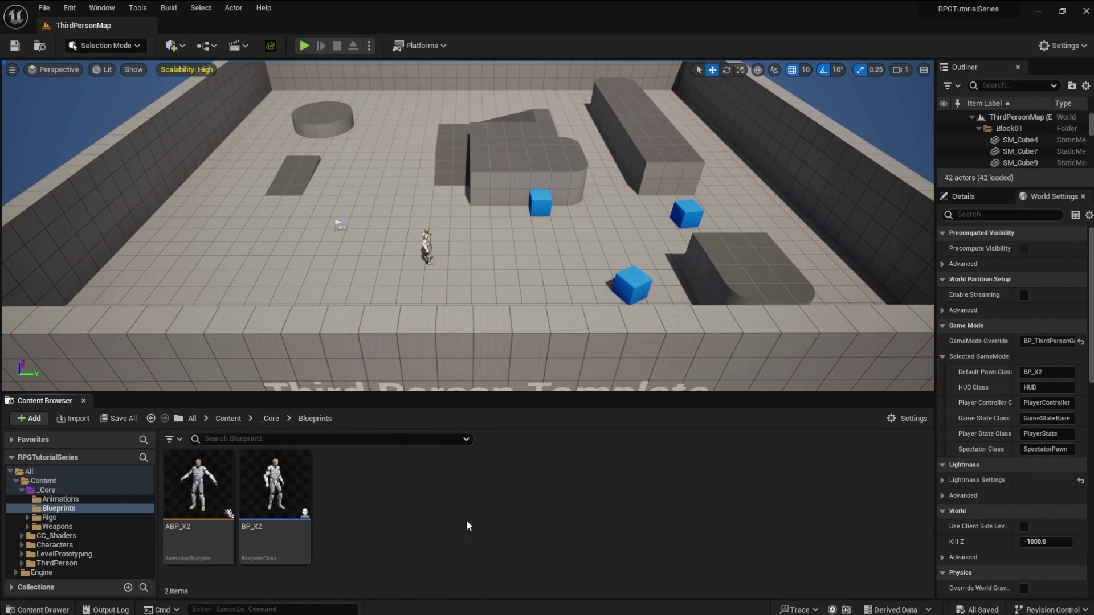
{"action": "right_click", "coordinate": [403, 512]}
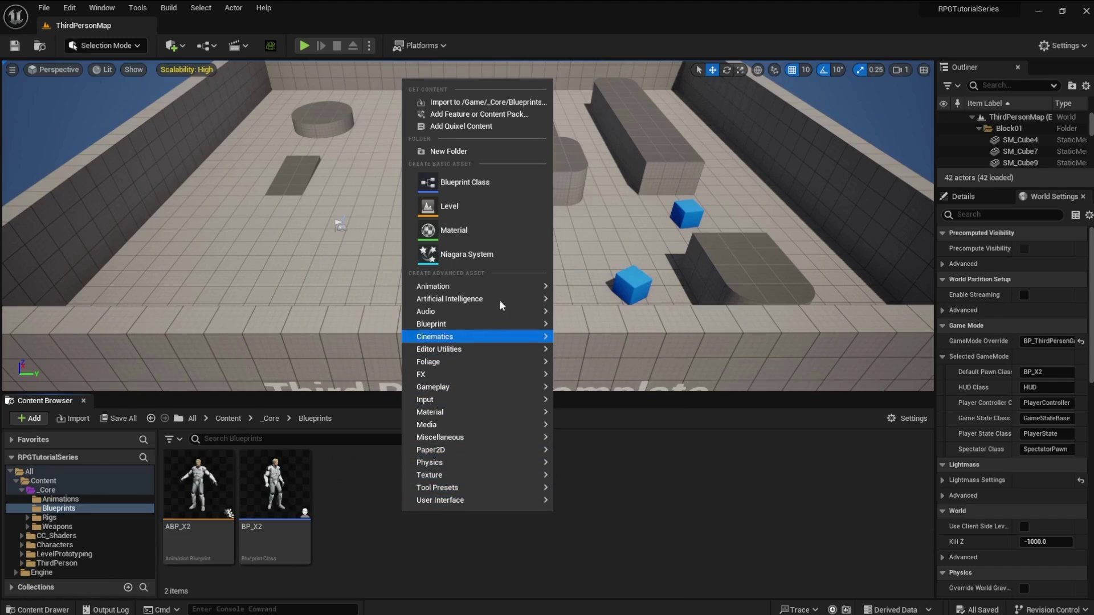
{"action": "left_click", "coordinate": [464, 183]}
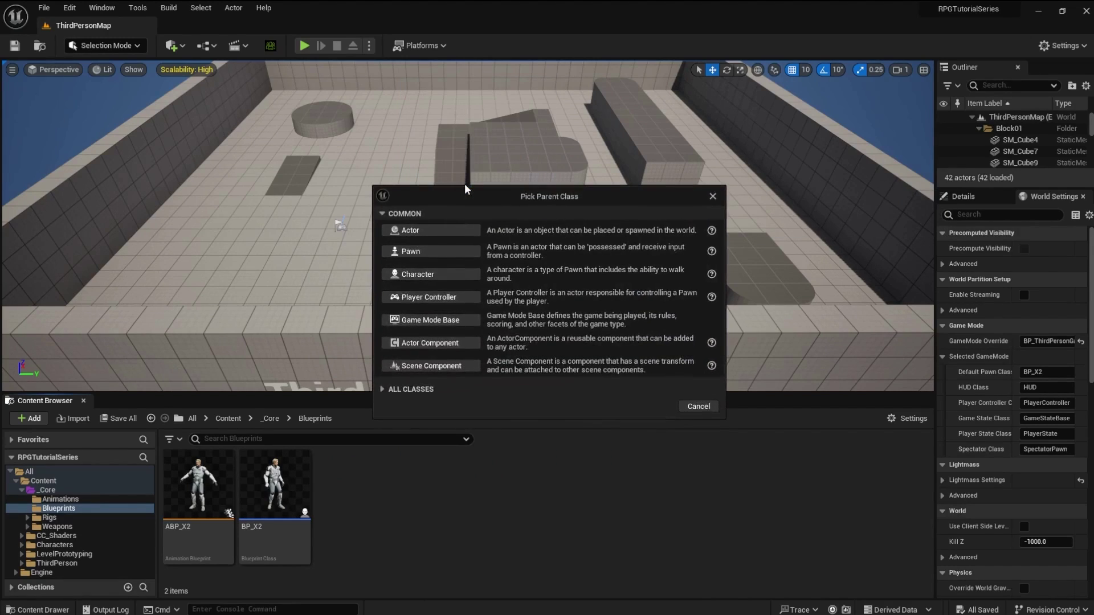
{"action": "left_click", "coordinate": [426, 228]}
{"action": "type", "text": "BP_Lightsaber"}
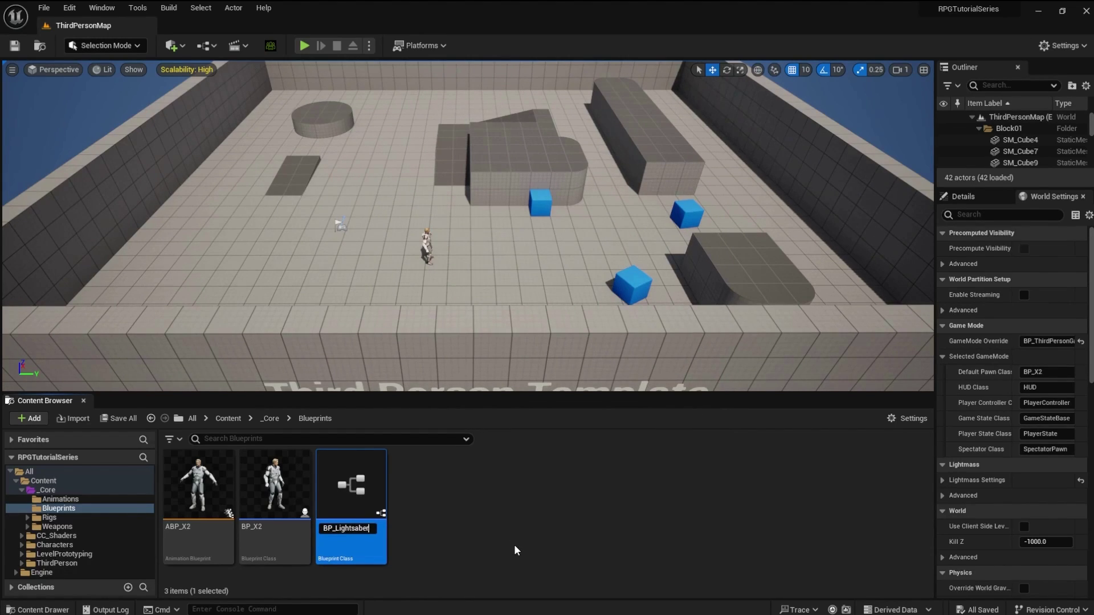
{"action": "key", "text": "Return"}
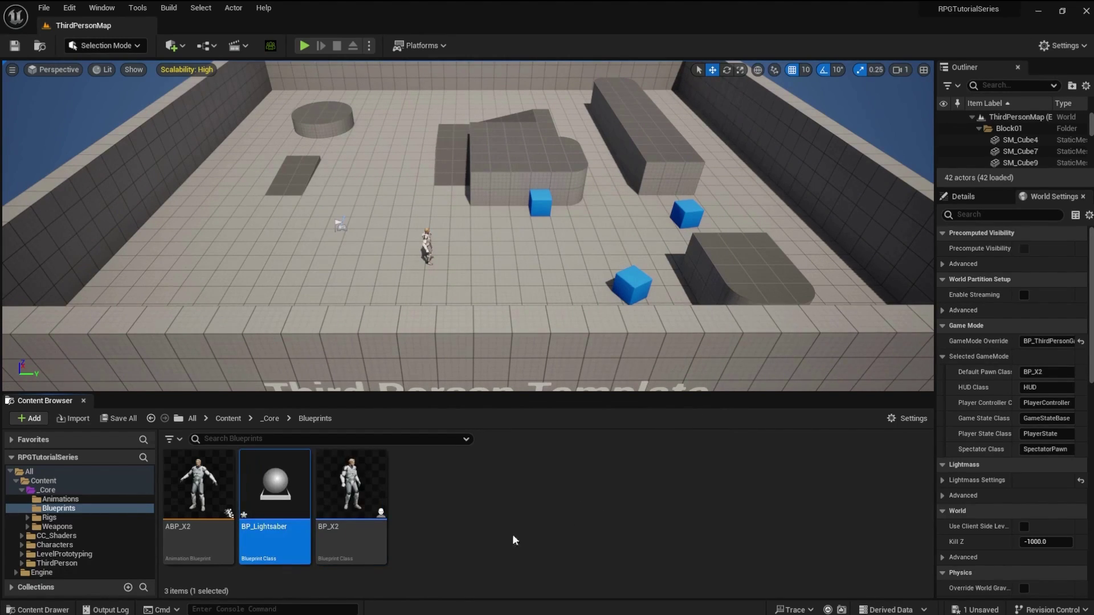
Open the BP_Lightsaber Blueprint and add a Static Mesh component named LightsaberHilt
{"action": "double_click", "coordinate": [255, 557]}
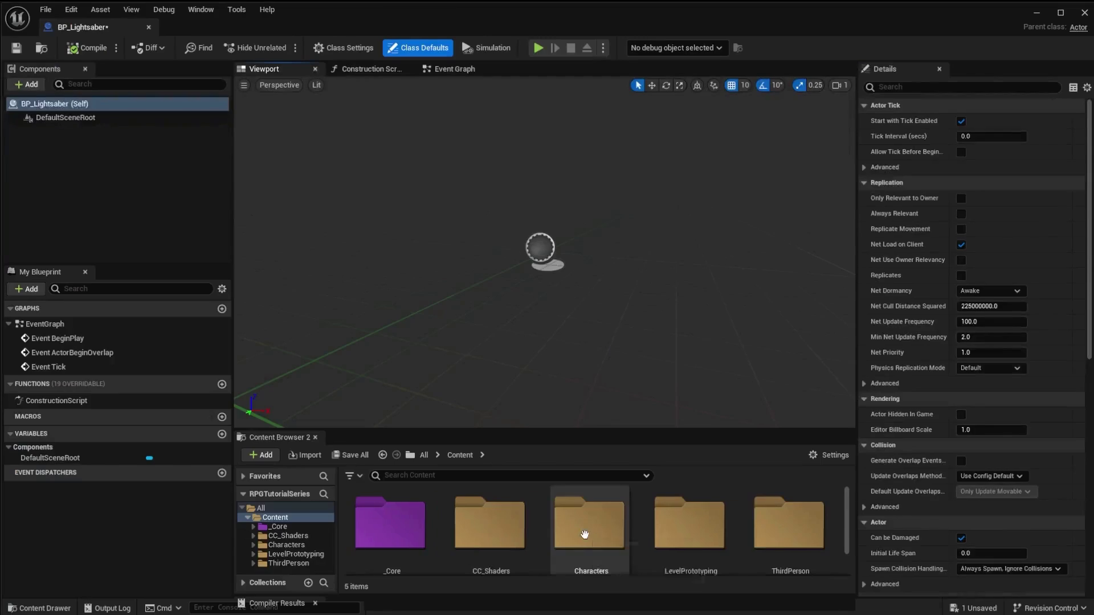
{"action": "left_click", "coordinate": [31, 85]}
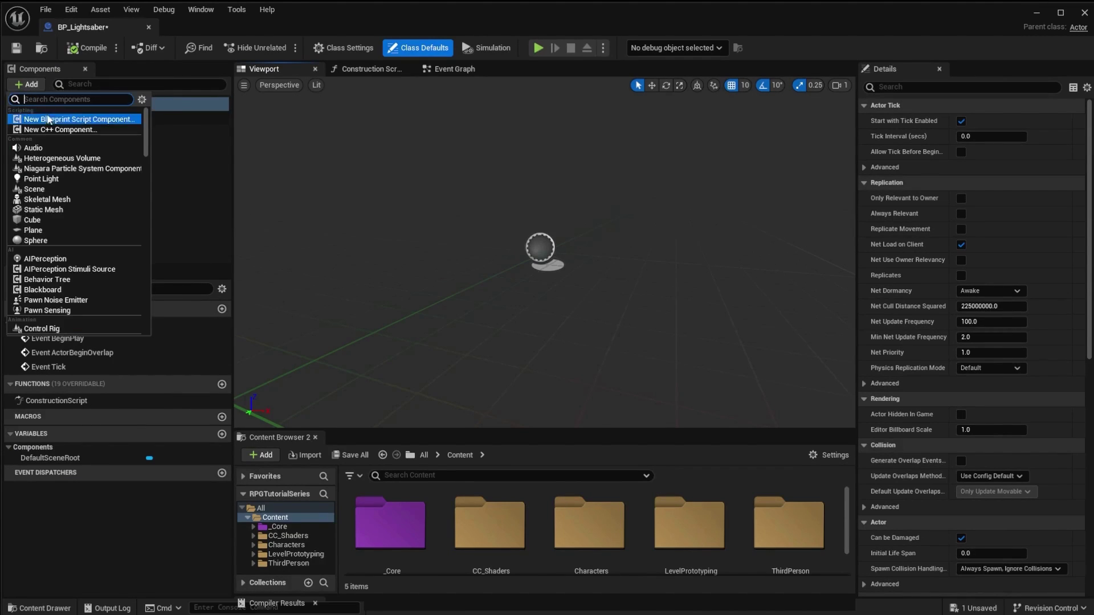
{"action": "left_click", "coordinate": [48, 208]}
{"action": "type", "text": "LightsaberHilt"}
{"action": "key", "text": "Return"}
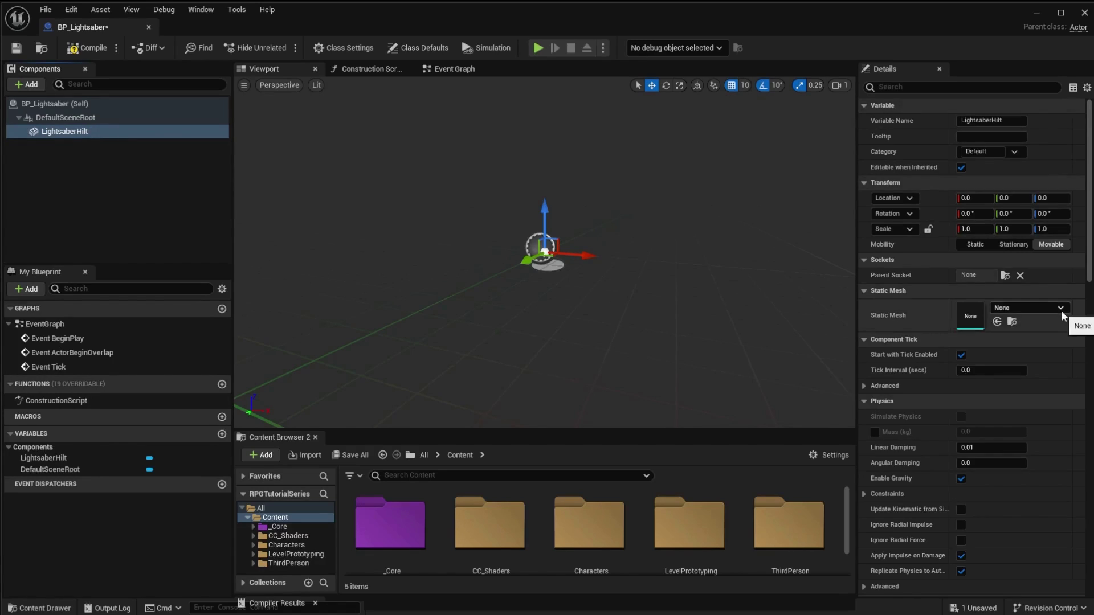
Assign the LightsaberHilt static mesh to the LightsaberHilt component
{"action": "left_click", "coordinate": [1059, 308]}
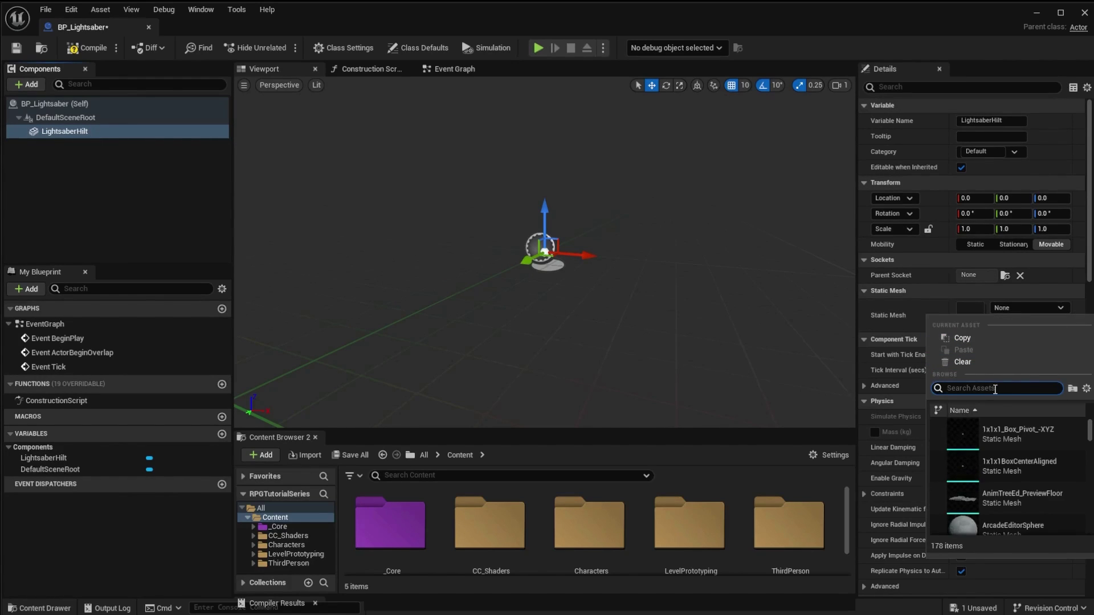
{"action": "type", "text": "lights"}
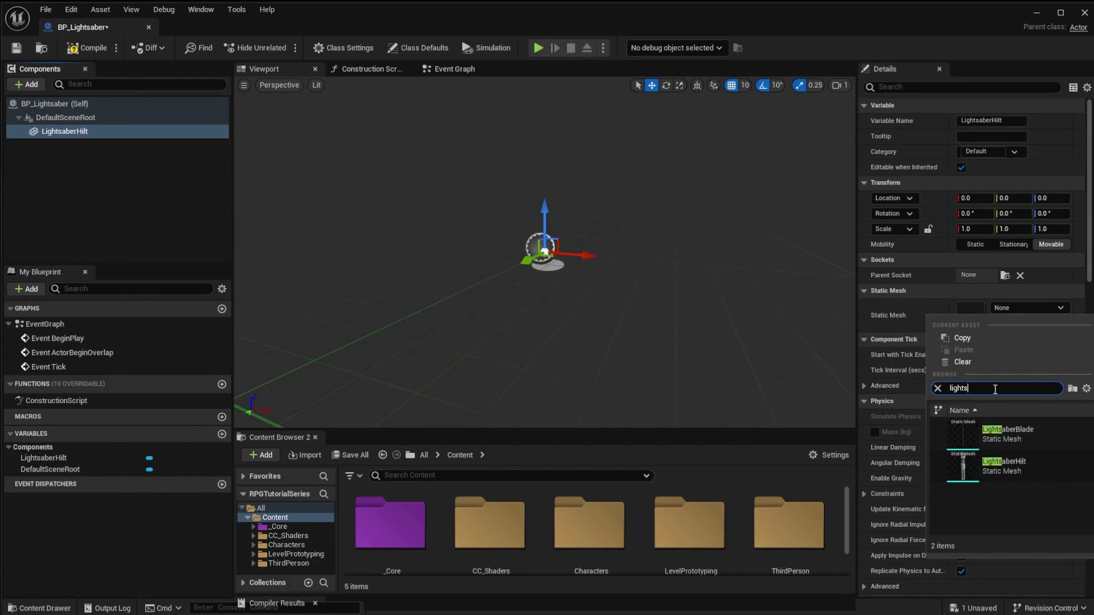
{"action": "left_click", "coordinate": [957, 468]}
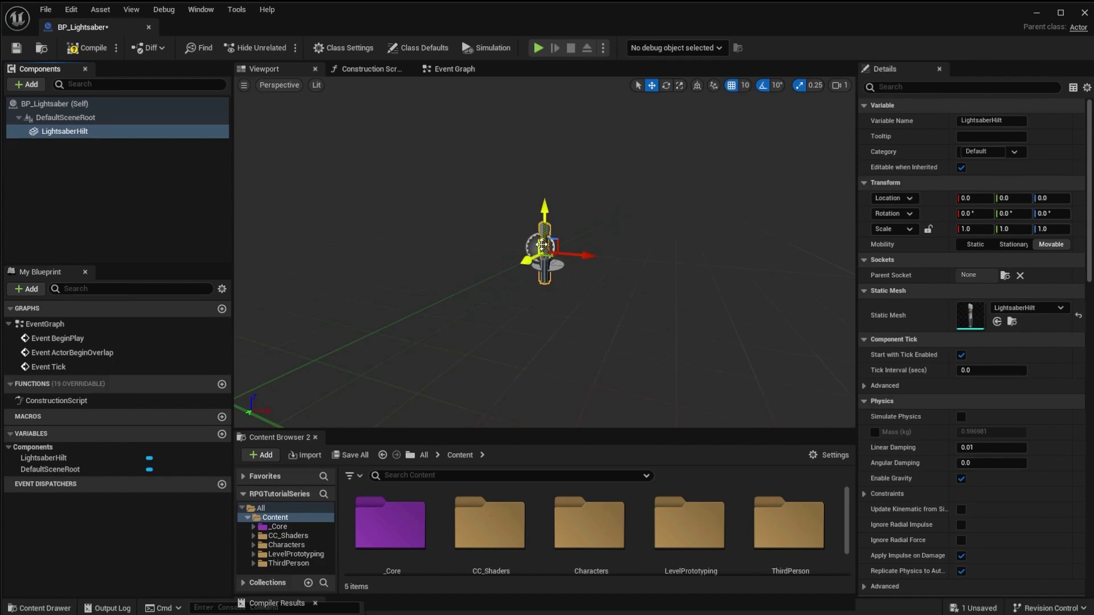
{"action": "left_click", "coordinate": [542, 234]}
{"action": "scroll", "coordinate": [637, 313], "scroll_direction": "up", "scroll_amount": 1}
{"action": "scroll", "coordinate": [638, 314], "scroll_direction": "down", "scroll_amount": 1}
{"action": "scroll", "coordinate": [638, 314], "scroll_direction": "up", "scroll_amount": 1}
{"action": "left_click_drag", "start_coordinate": [647, 316], "coordinate": [595, 317], "text": "alt"}
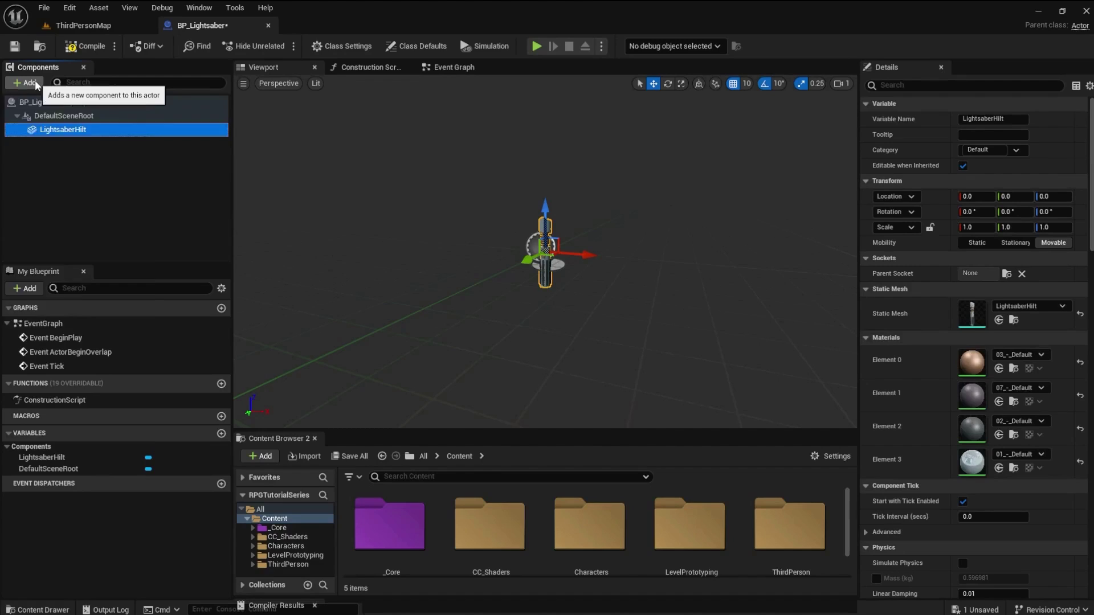
Add a Static Mesh component named LightsaberBlade as a child of LightsaberHilt
{"action": "left_click", "coordinate": [35, 82]}
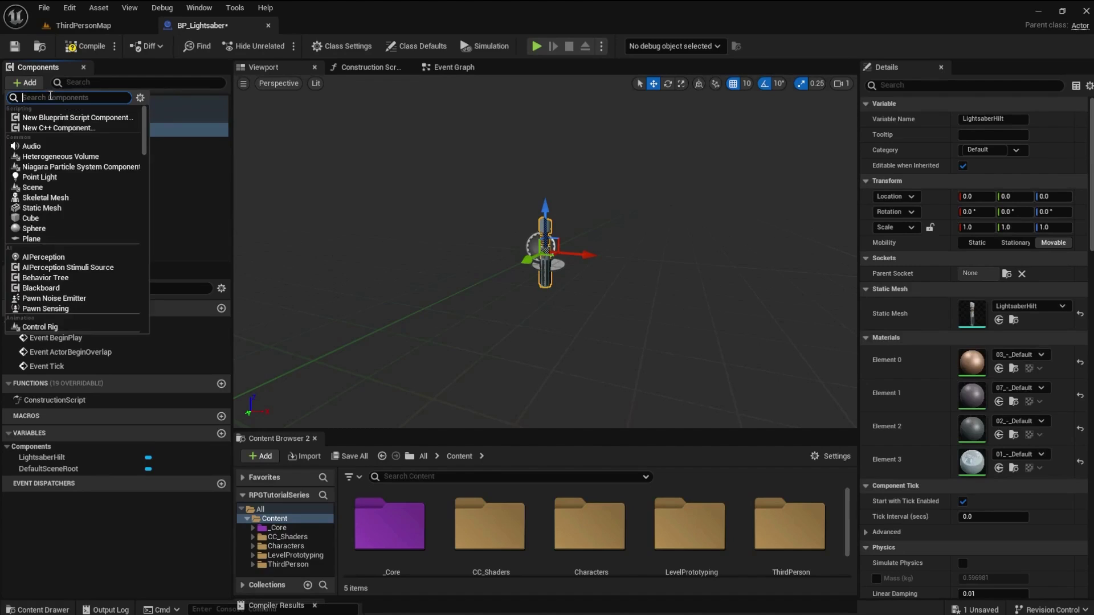
{"action": "left_click", "coordinate": [56, 211]}
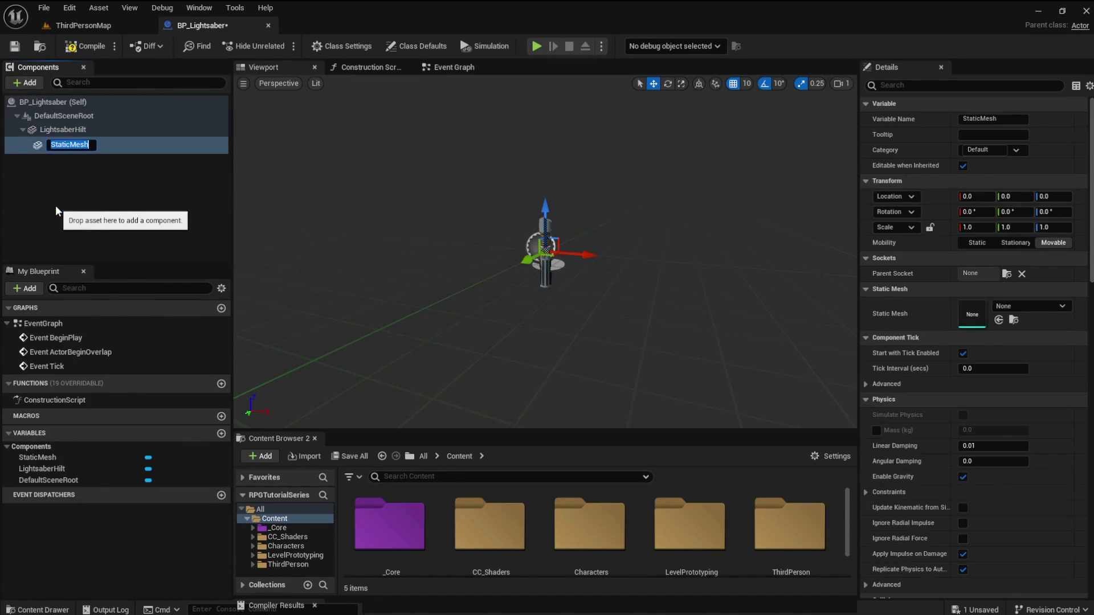
{"action": "type", "text": "LightsaberBlade"}
{"action": "key", "text": "Return"}
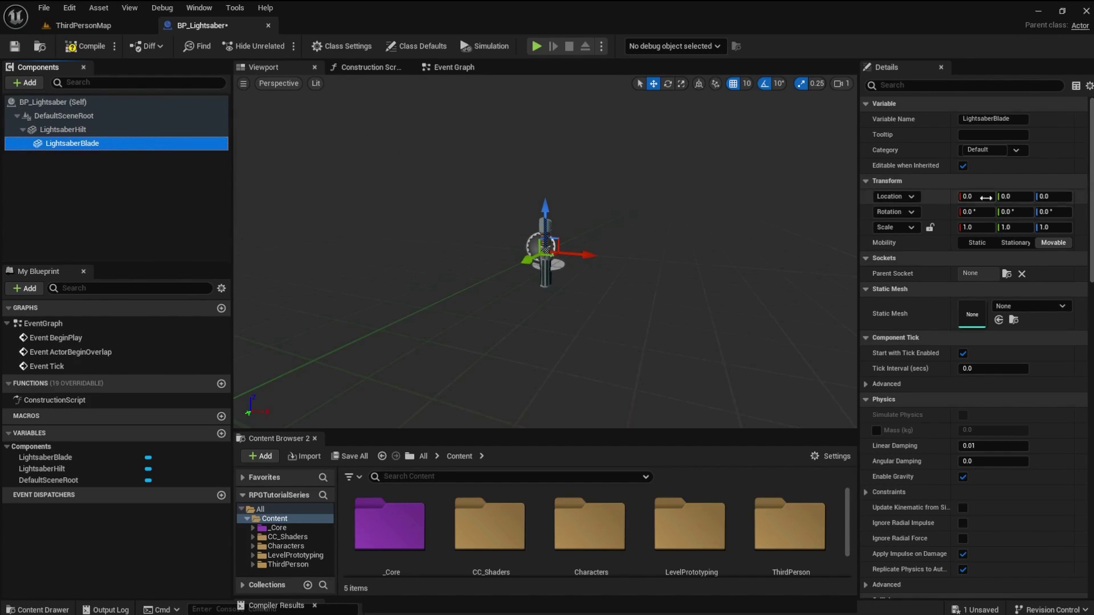
Assign the LightsaberBlade static mesh to the LightsaberBlade component
{"action": "left_click", "coordinate": [1061, 305]}
{"action": "type", "text": "light"}
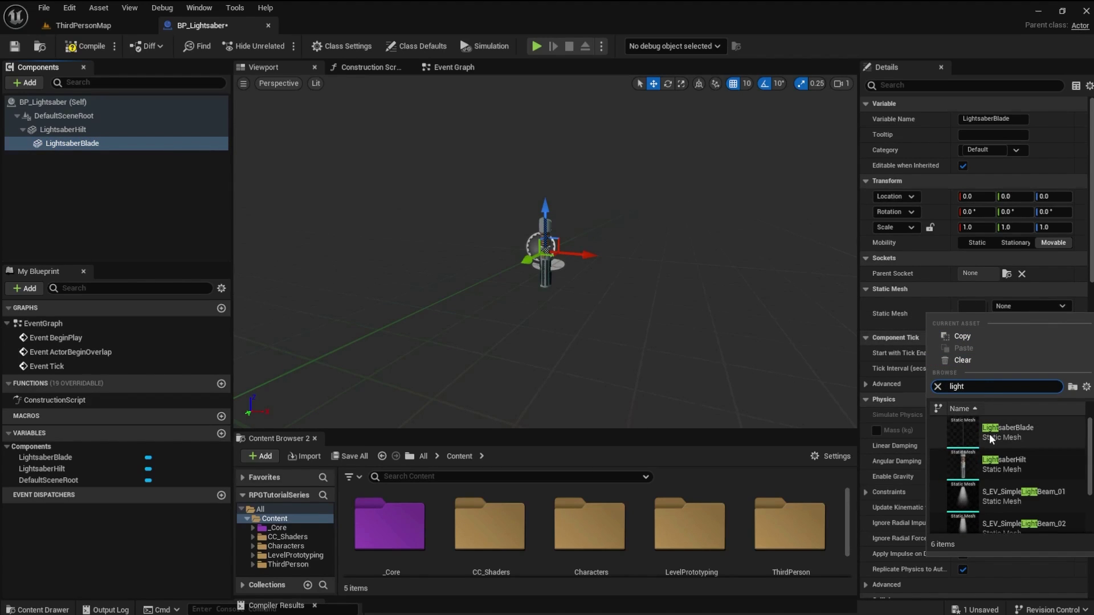
{"action": "left_click", "coordinate": [989, 433]}
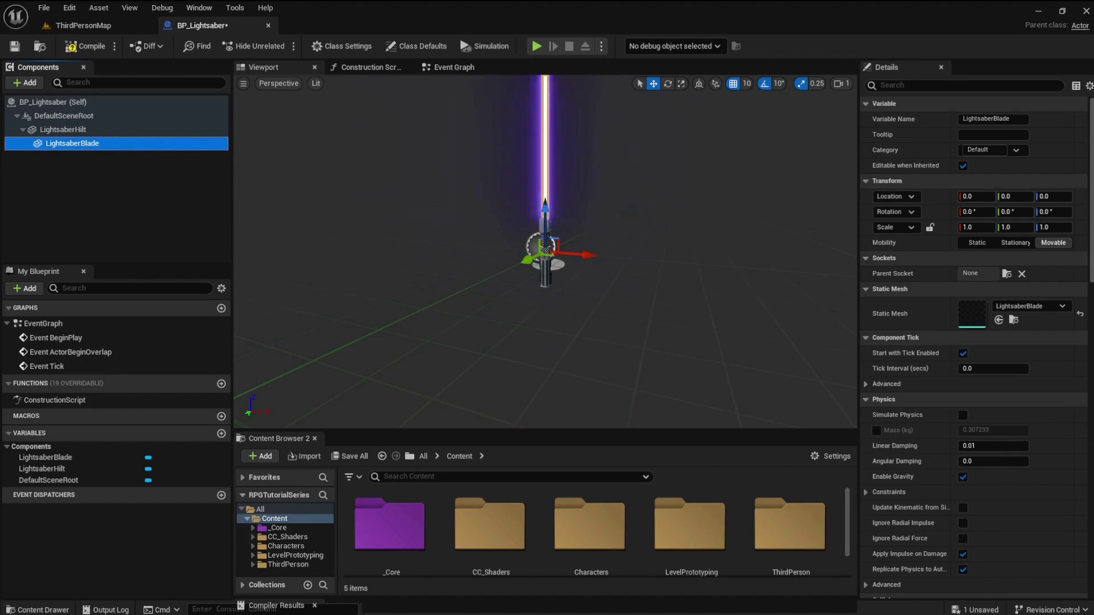
{"action": "left_click_drag", "start_coordinate": [587, 314], "coordinate": [712, 336], "text": "alt"}
{"action": "left_click_drag", "start_coordinate": [542, 281], "coordinate": [530, 257], "text": "alt"}
{"action": "scroll", "coordinate": [542, 280], "scroll_direction": "down", "scroll_amount": 3}
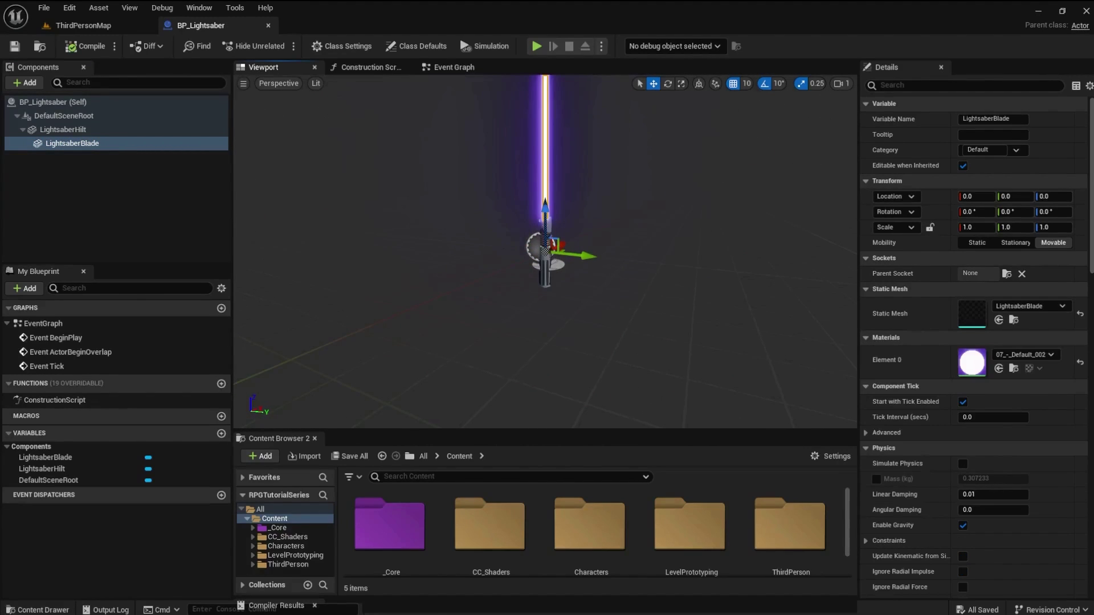
Set the LightsaberHilt component's collision preset to NoCollision
{"action": "left_click", "coordinate": [130, 130]}
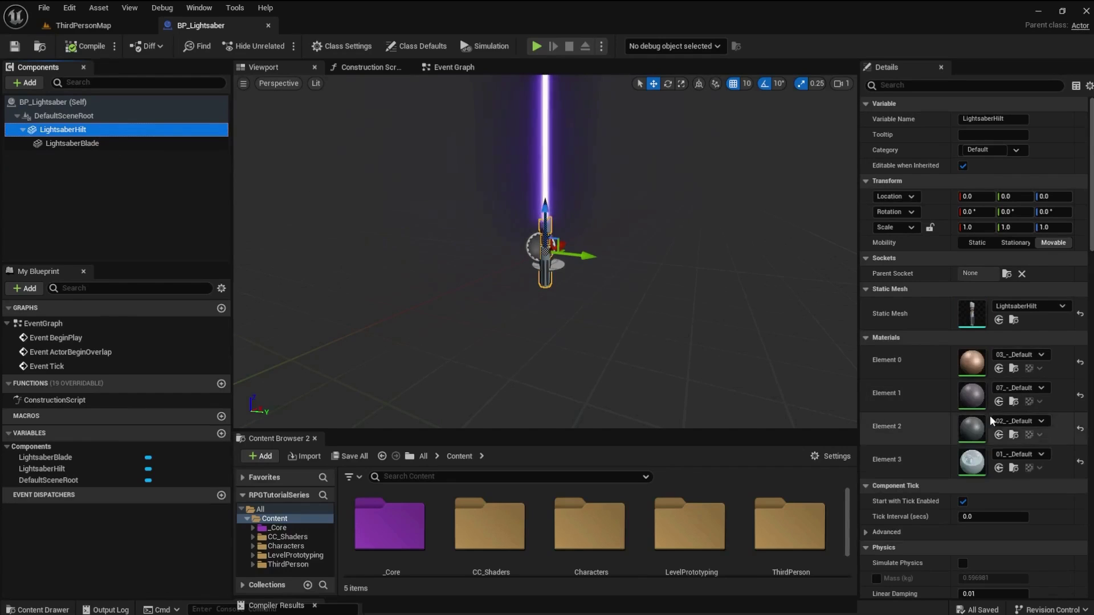
{"action": "scroll", "coordinate": [1005, 443], "scroll_direction": "down", "scroll_amount": 2}
{"action": "scroll", "coordinate": [1005, 443], "scroll_direction": "down", "scroll_amount": 5}
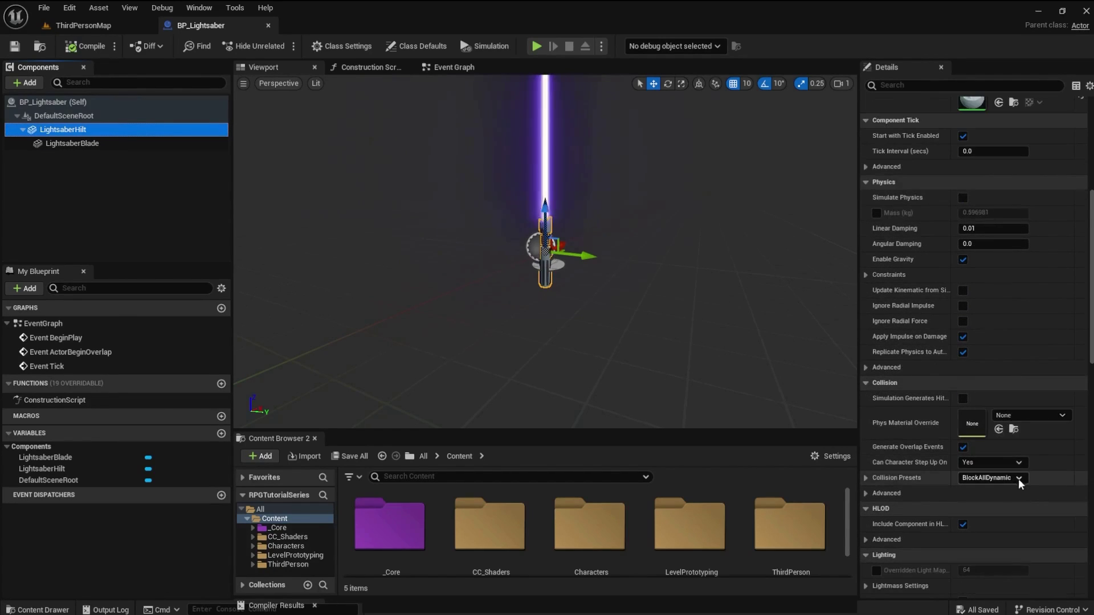
{"action": "left_click", "coordinate": [1018, 481]}
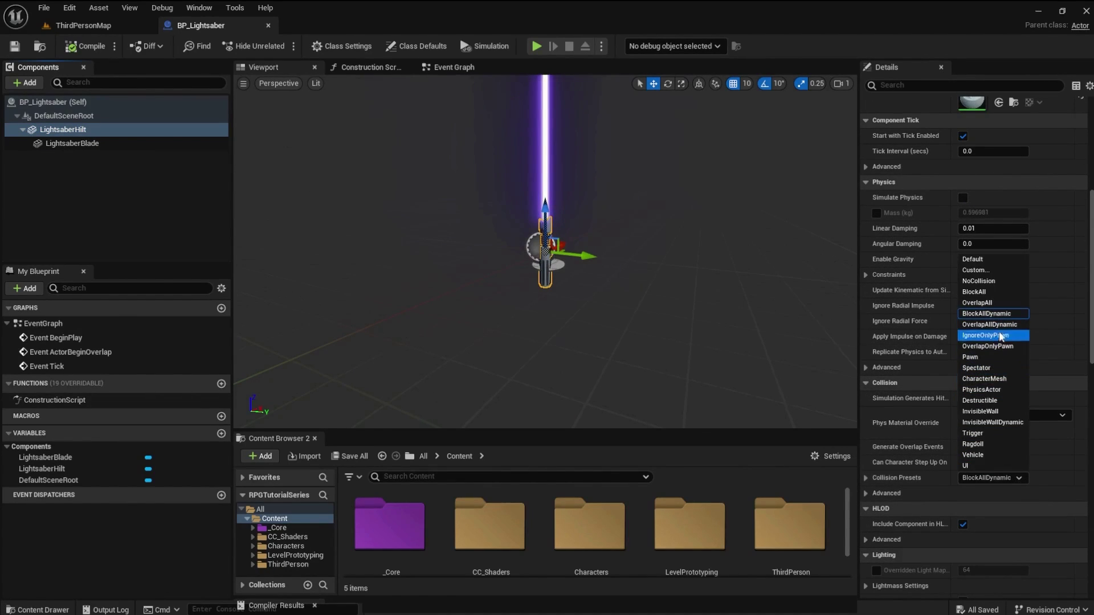
{"action": "left_click", "coordinate": [980, 281]}
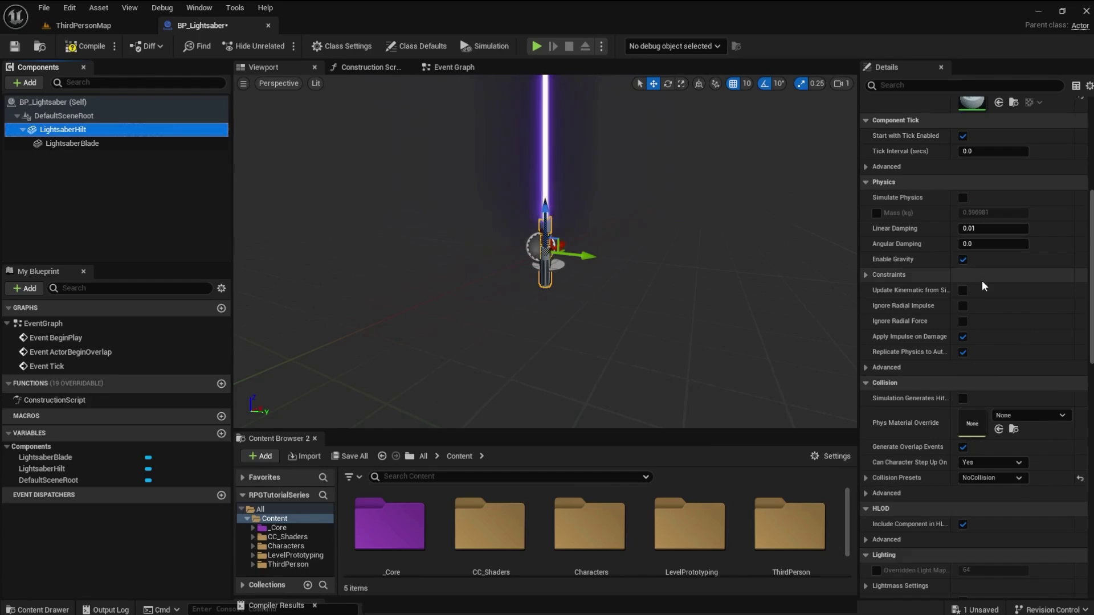
Set the LightsaberBlade component's collision preset to NoCollision
{"action": "left_click", "coordinate": [77, 144]}
{"action": "left_click", "coordinate": [994, 423]}
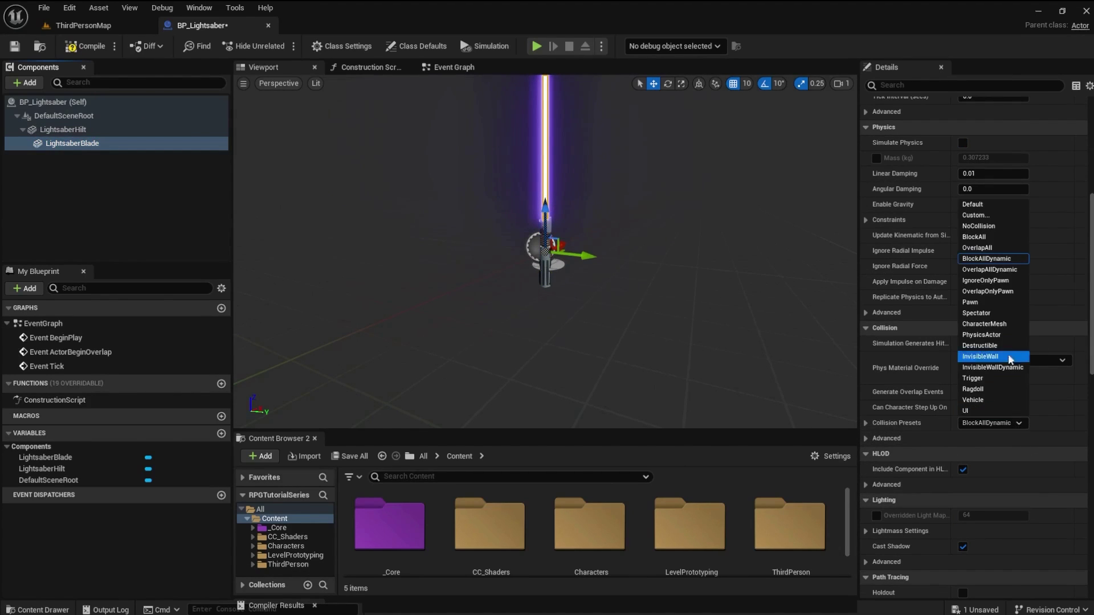
{"action": "left_click", "coordinate": [980, 226]}
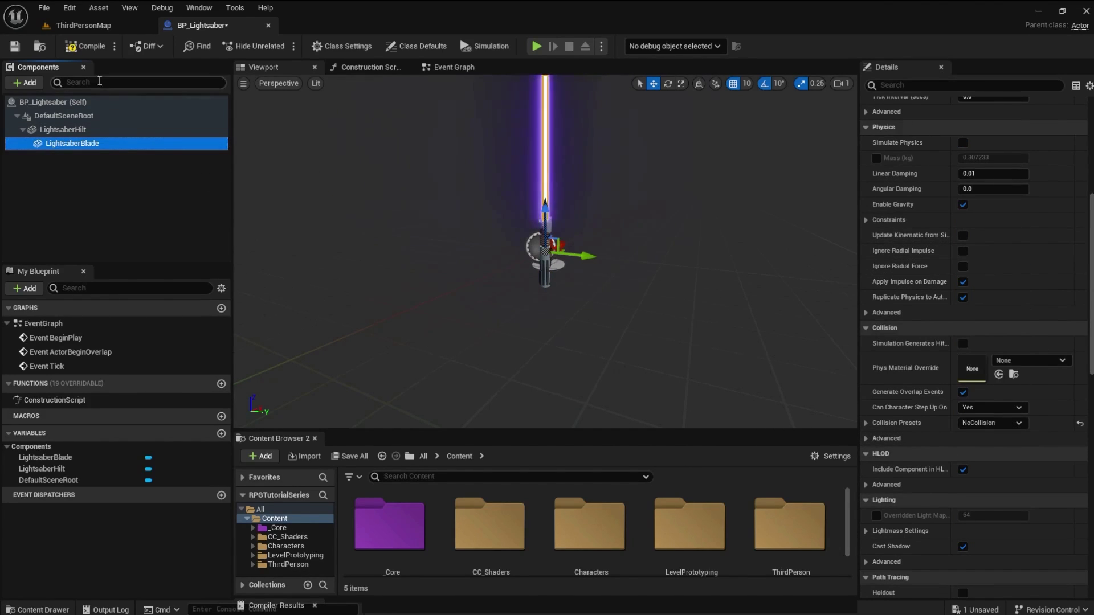
Compile and save the BP_Lightsaber Blueprint, and close its editor to return to the level
{"action": "left_click", "coordinate": [93, 47]}
{"action": "left_click", "coordinate": [14, 46]}
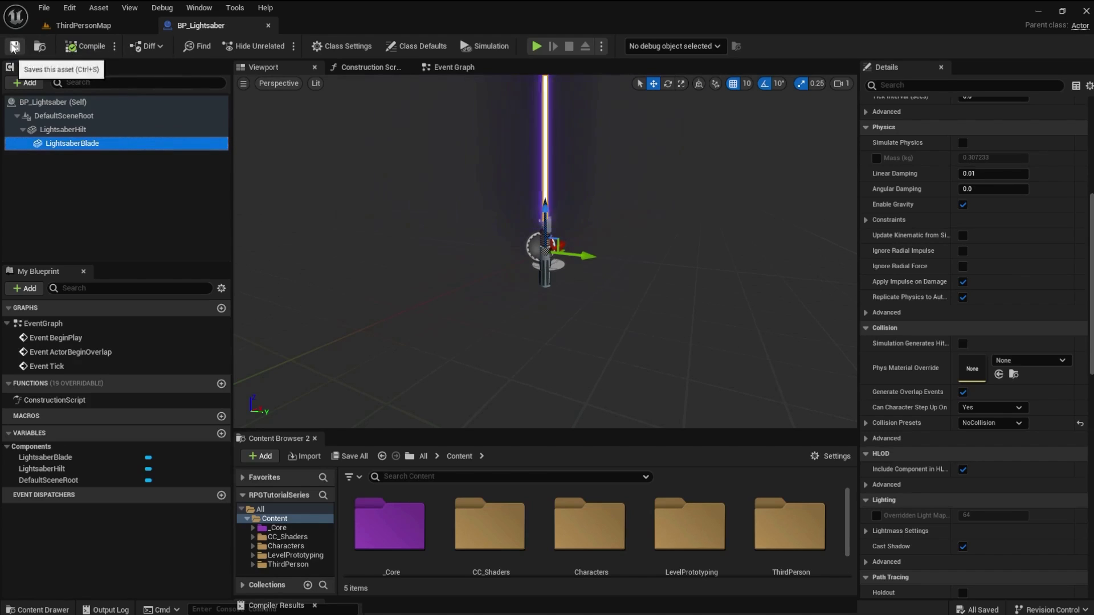
{"action": "left_click", "coordinate": [415, 46]}
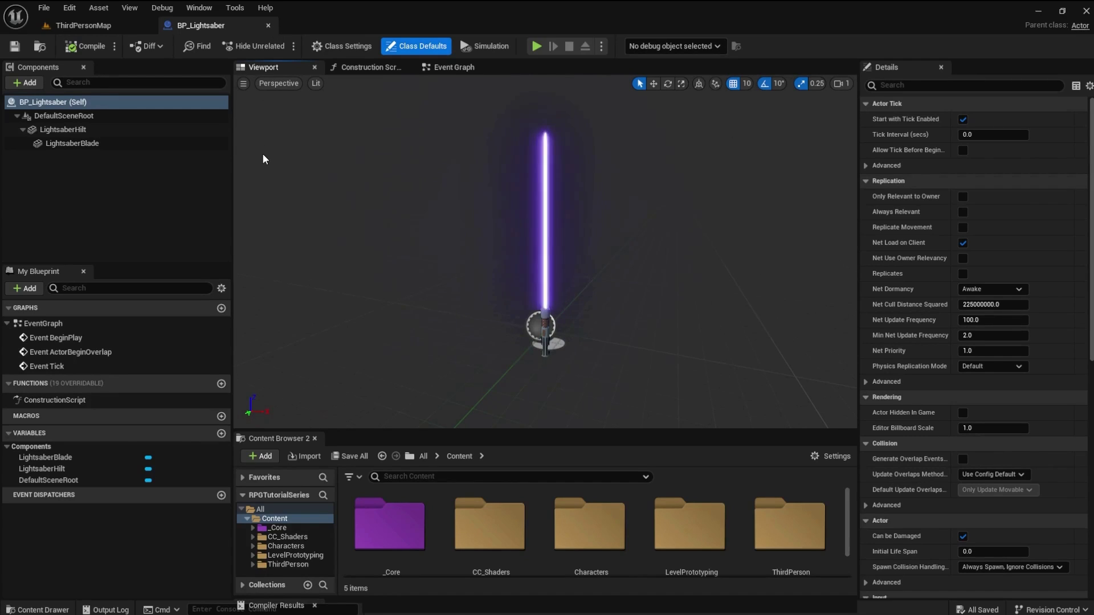
{"action": "left_click", "coordinate": [266, 24]}
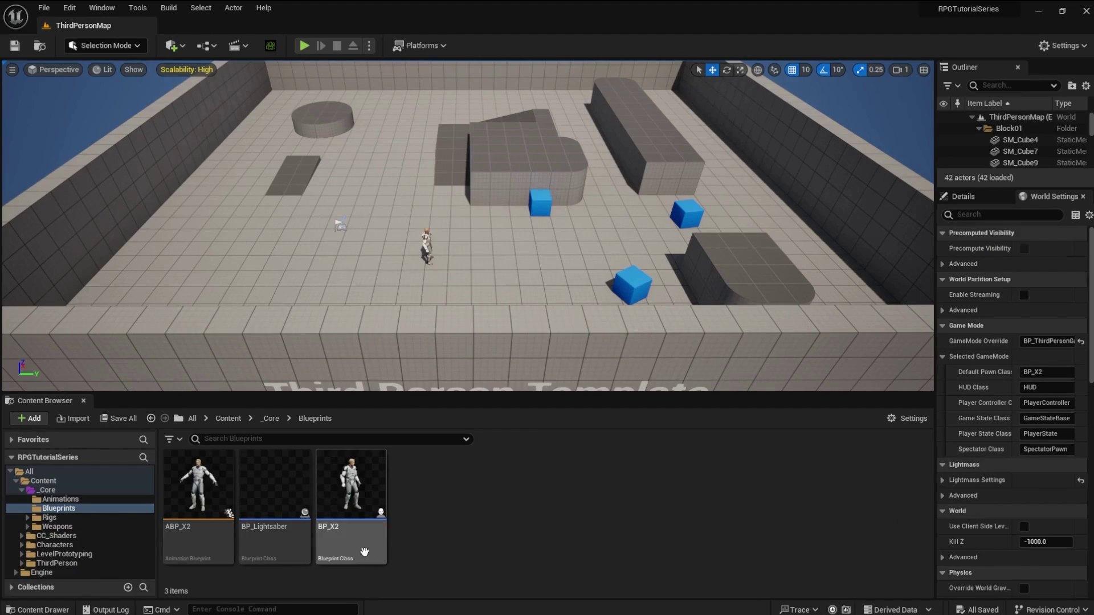
Open the X2RG skeletal mesh from the _Core/Rigs folder and switch to its skeleton
{"action": "left_click", "coordinate": [277, 418]}
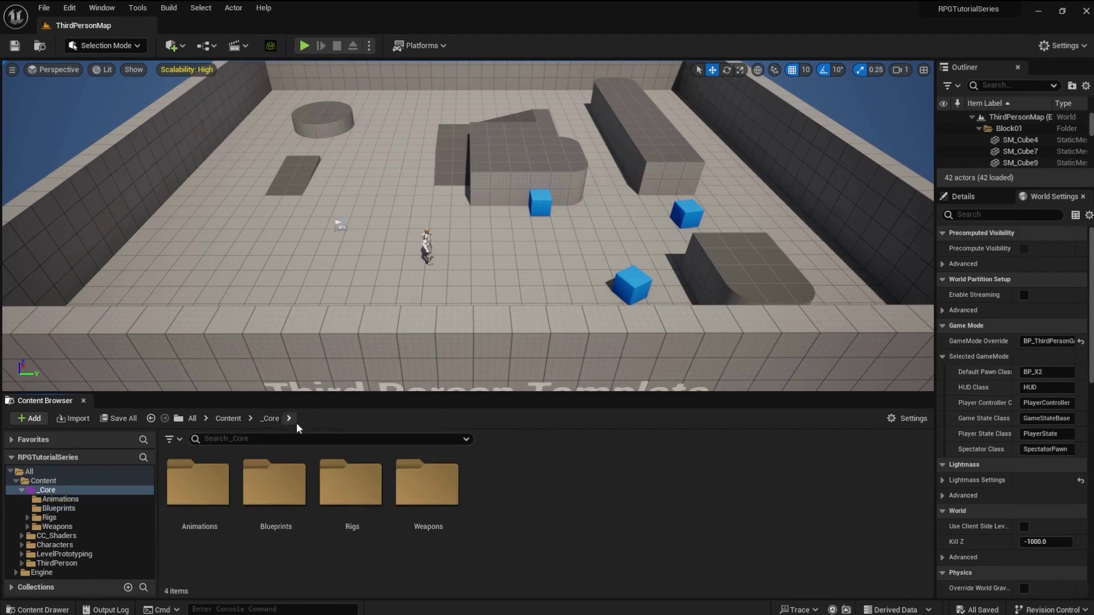
{"action": "double_click", "coordinate": [350, 484]}
{"action": "double_click", "coordinate": [510, 545]}
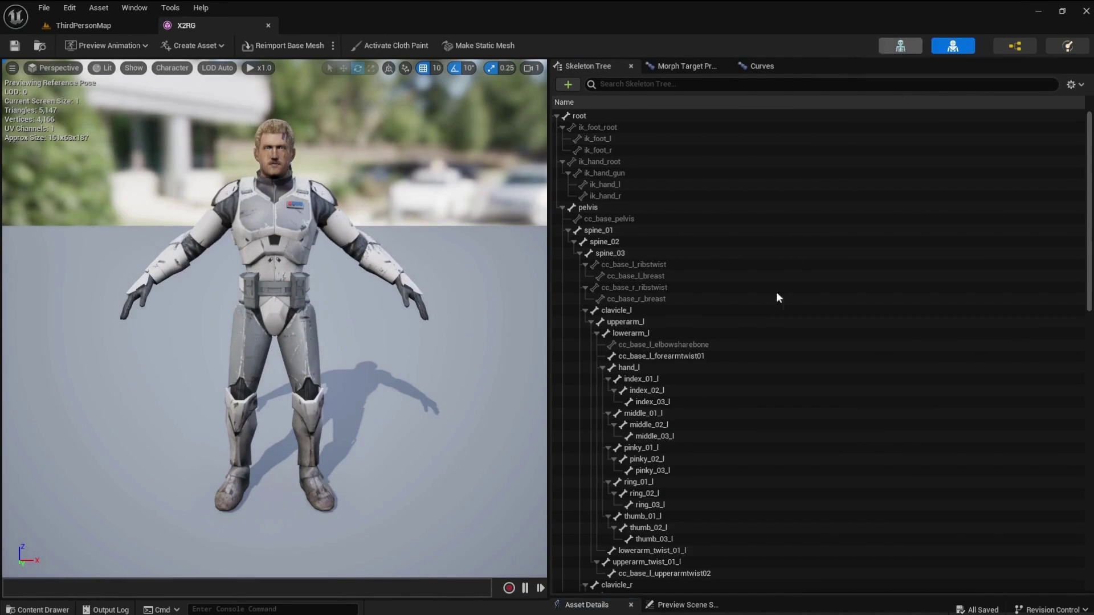
{"action": "left_click", "coordinate": [901, 46]}
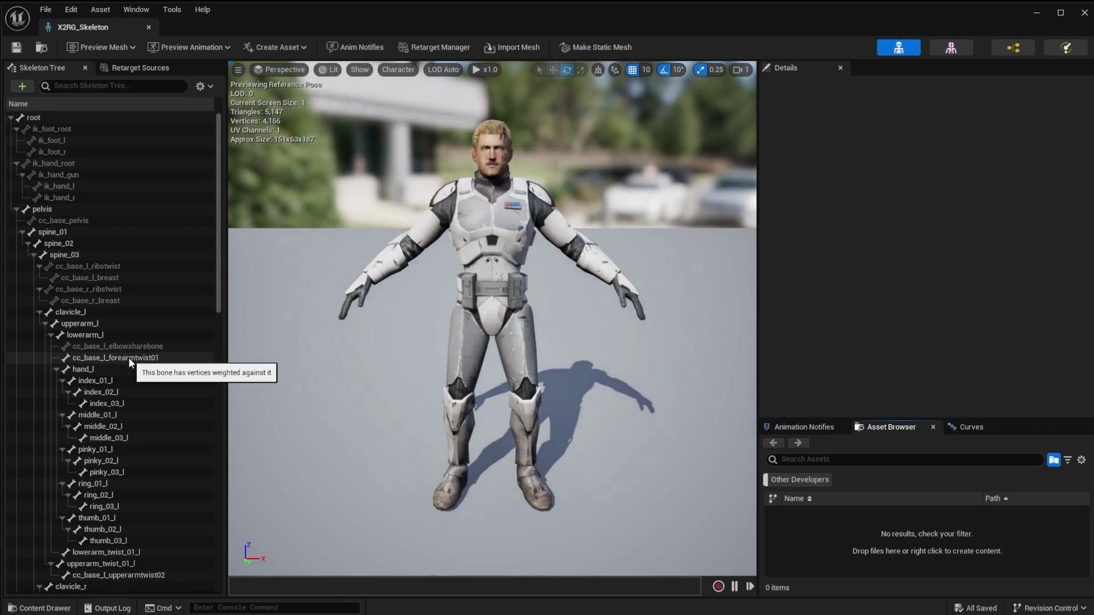
Find the hand_r bone in the skeleton and add a socket to it
{"action": "left_click", "coordinate": [71, 87]}
{"action": "type", "text": "hand_r"}
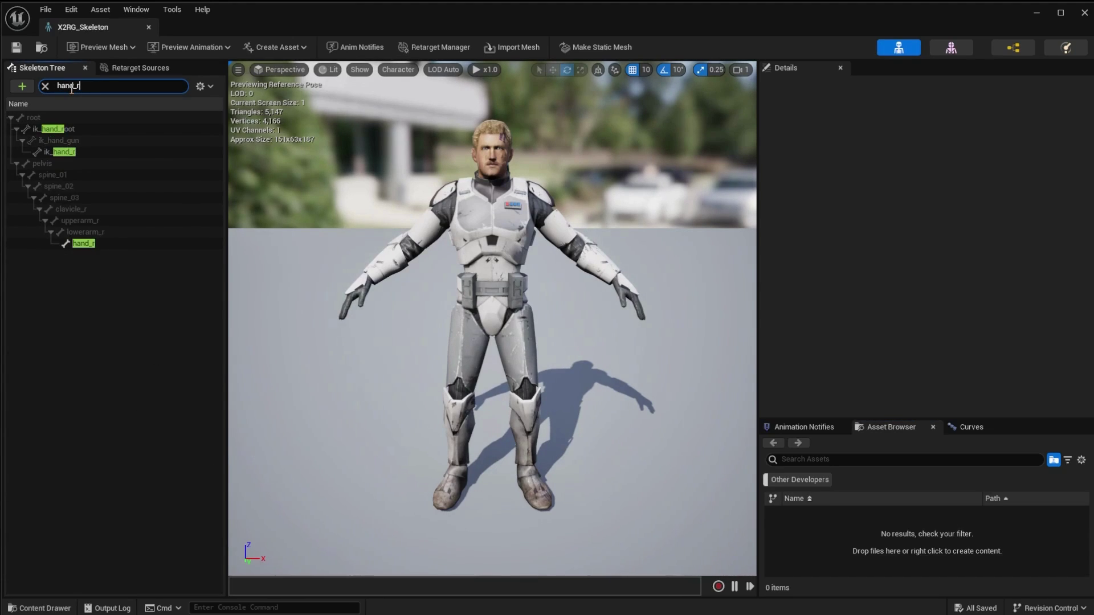
{"action": "left_click", "coordinate": [85, 244]}
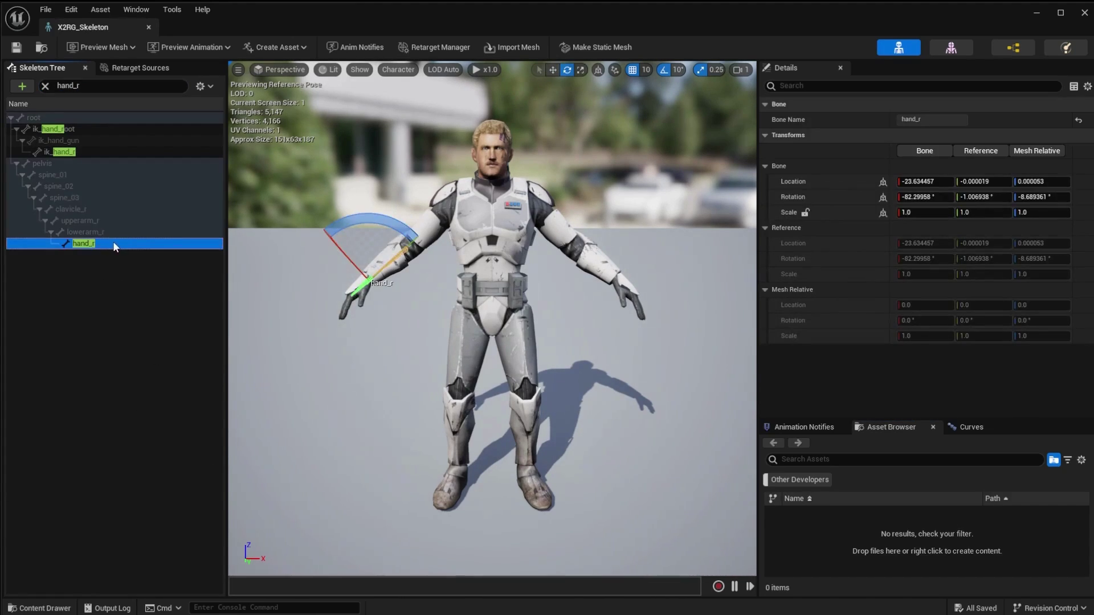
{"action": "right_click", "coordinate": [112, 243]}
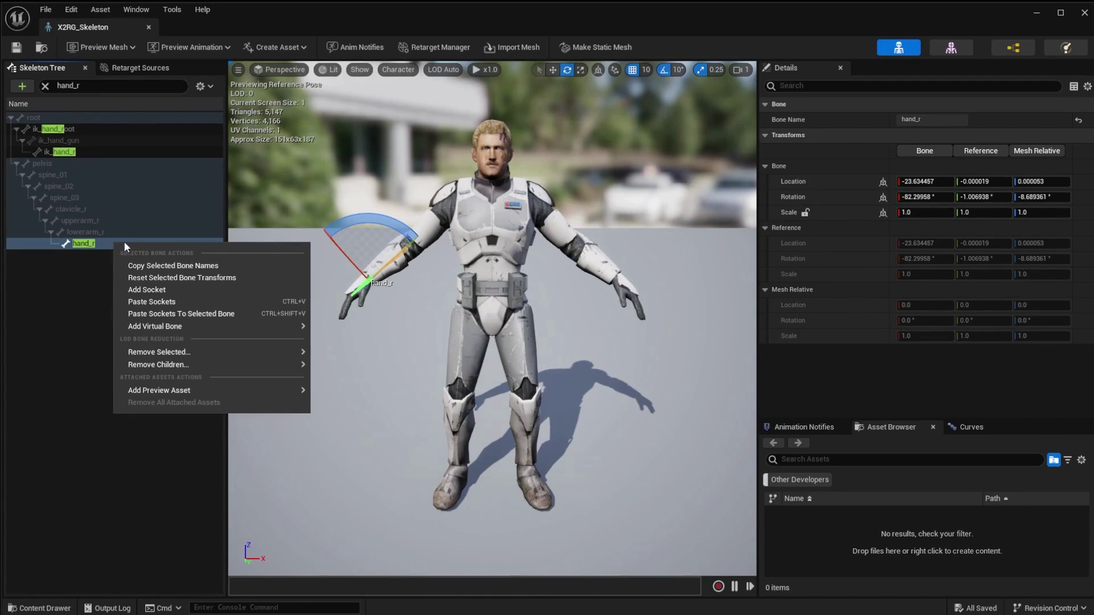
{"action": "left_click", "coordinate": [158, 288]}
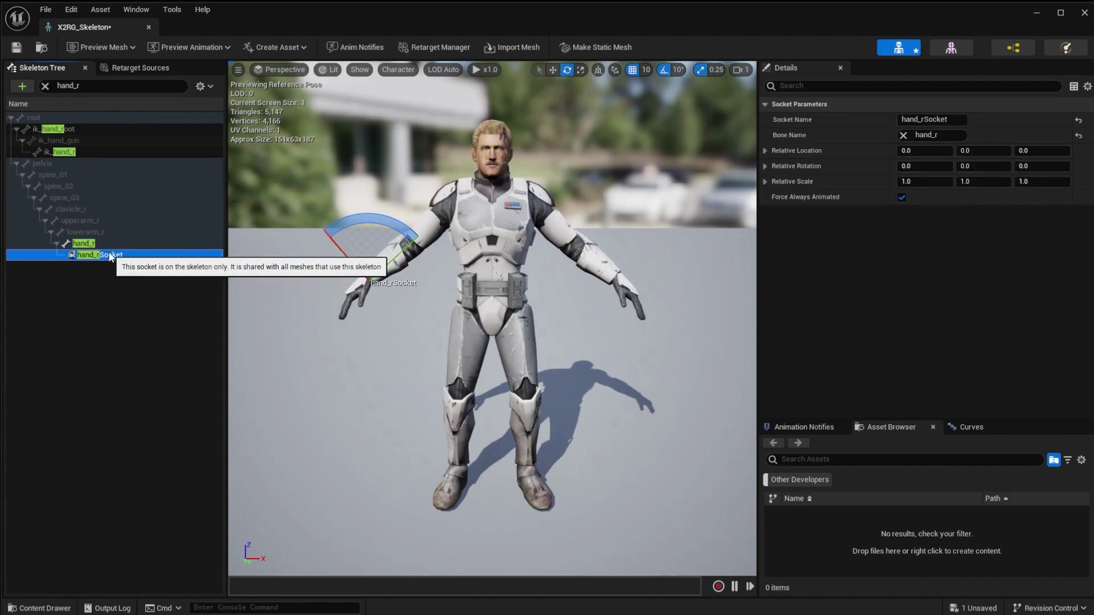
Rename the new hand_r socket to WeaponSocket
{"action": "type", "text": "Saber"}
{"action": "key", "text": "BackSpace"}
{"action": "key", "text": "BackSpace"}
{"action": "key", "text": "BackSpace"}
{"action": "key", "text": "BackSpace"}
{"action": "key", "text": "BackSpace"}
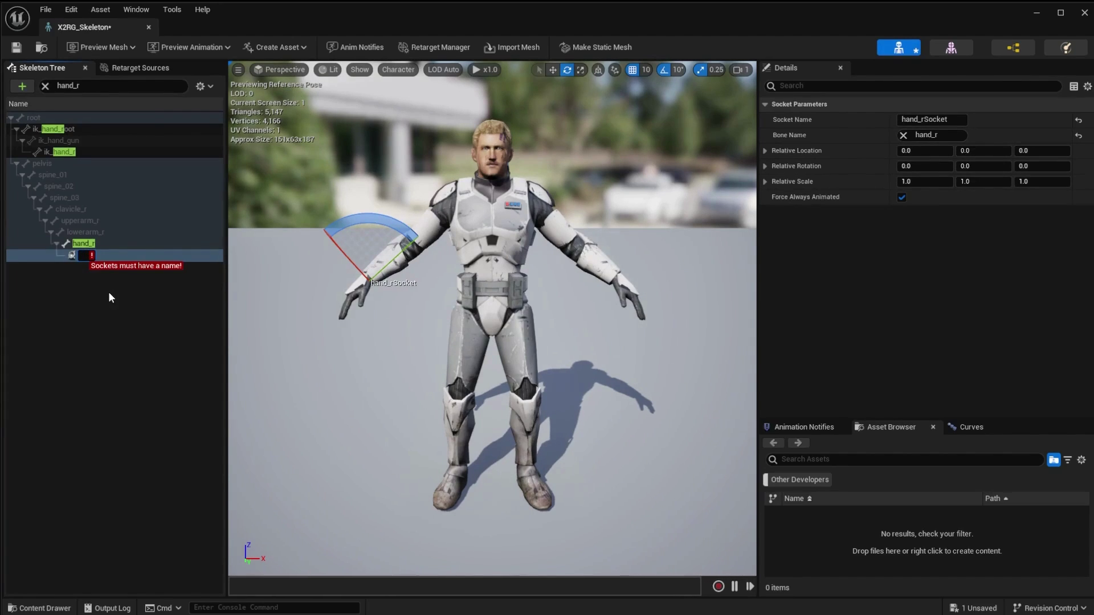
{"action": "type", "text": "Weapon"}
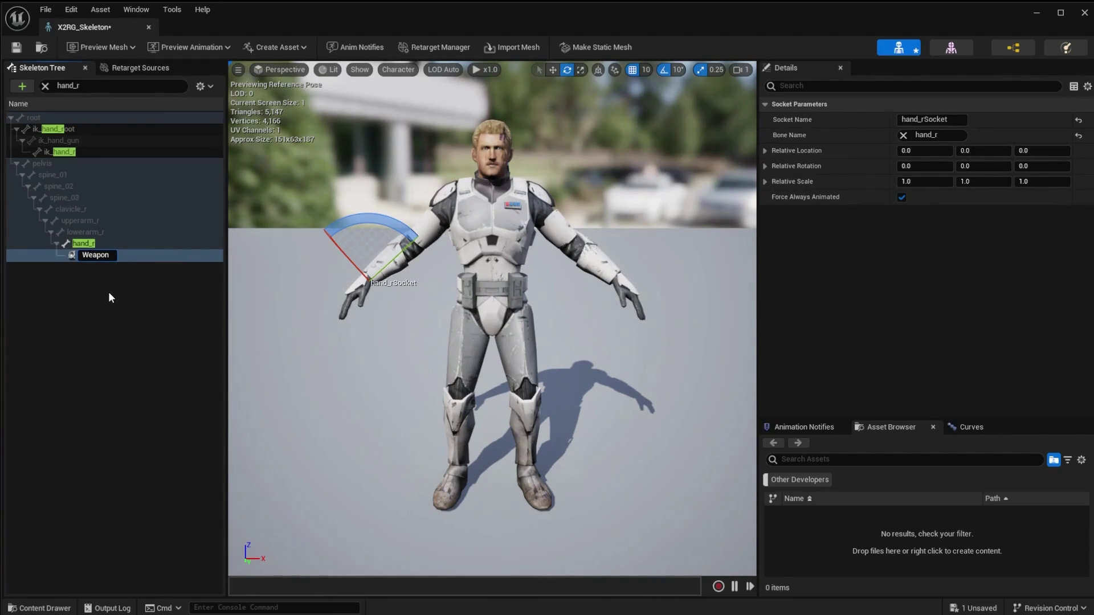
{"action": "type", "text": "Socket"}
{"action": "key", "text": "Return"}
Move WeaponSocket into the right palm, at relative location about -10.65, 3.07, 1.30, and save and close the skeleton and X2RG editors
{"action": "key", "text": "w"}
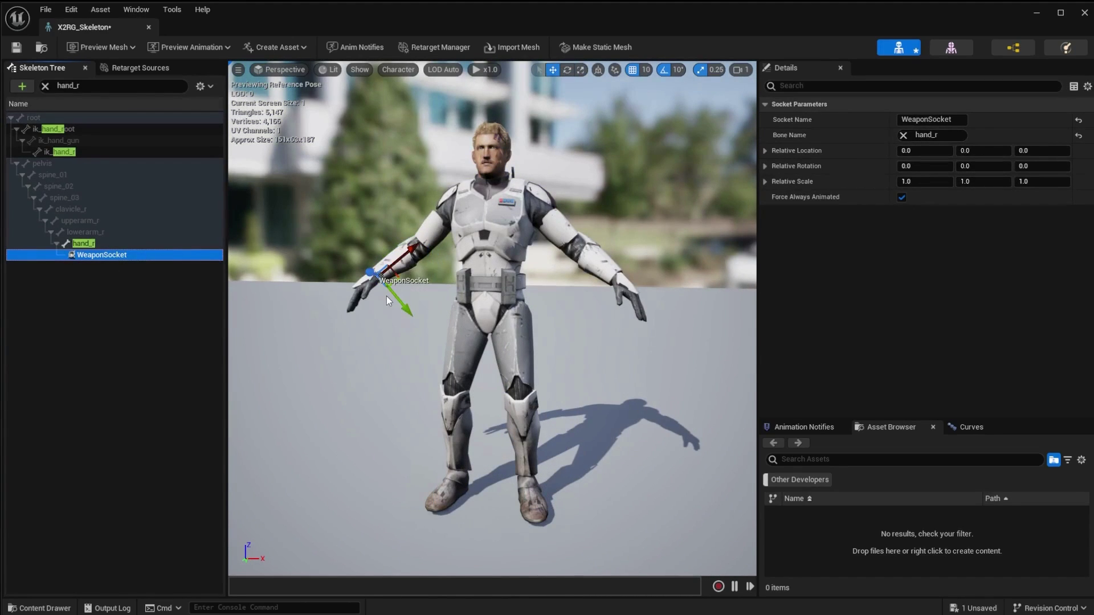
{"action": "left_click_drag", "start_coordinate": [385, 340], "coordinate": [383, 337], "text": "alt"}
{"action": "key", "text": "f"}
{"action": "left_click_drag", "start_coordinate": [523, 292], "coordinate": [421, 328]}
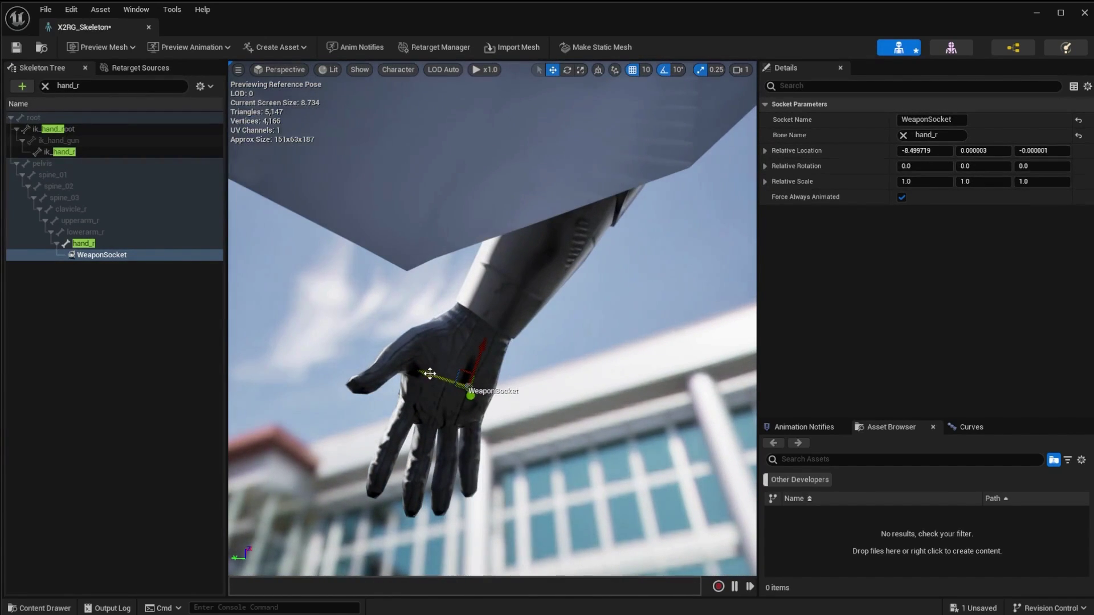
{"action": "left_click_drag", "start_coordinate": [429, 374], "coordinate": [405, 383]}
{"action": "right_click_drag", "start_coordinate": [435, 405], "coordinate": [412, 428]}
{"action": "left_click_drag", "start_coordinate": [437, 397], "coordinate": [448, 421]}
{"action": "right_click_drag", "start_coordinate": [485, 431], "coordinate": [365, 434]}
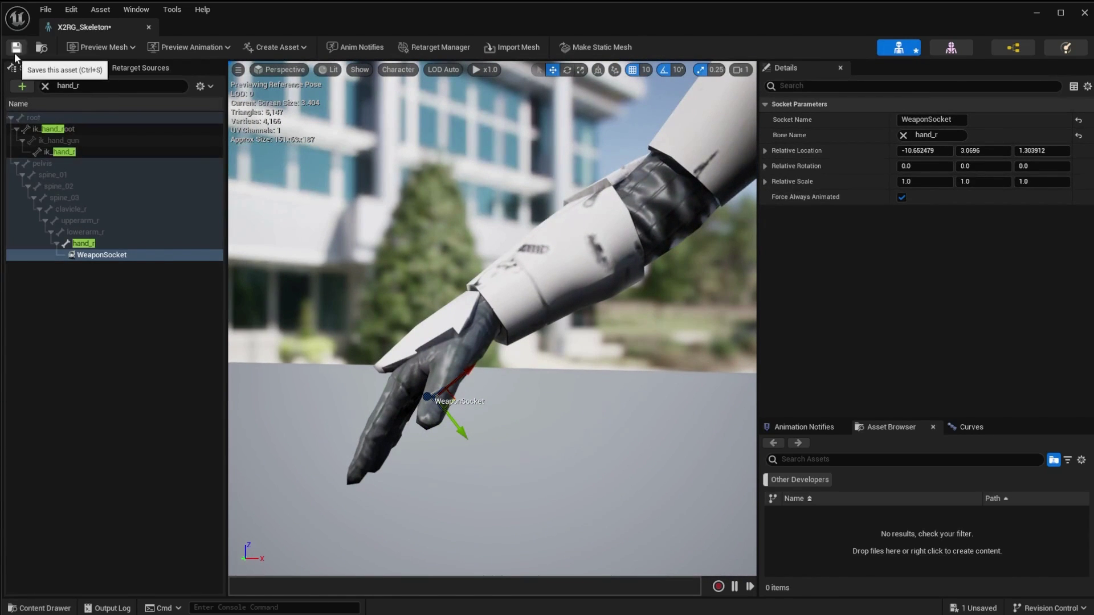
{"action": "left_click", "coordinate": [148, 28]}
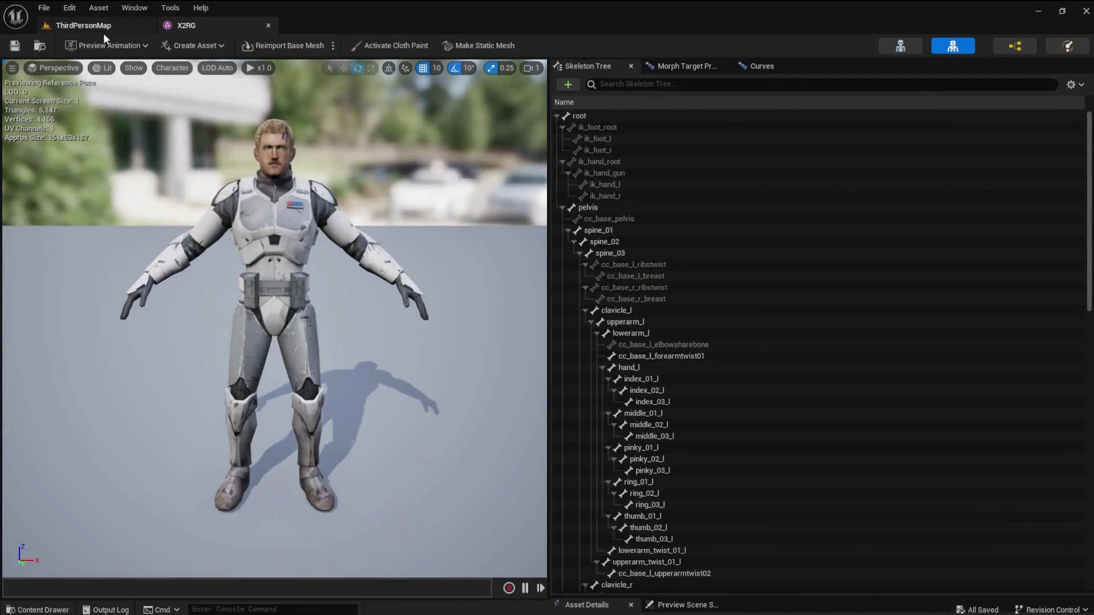
{"action": "left_click", "coordinate": [266, 25]}
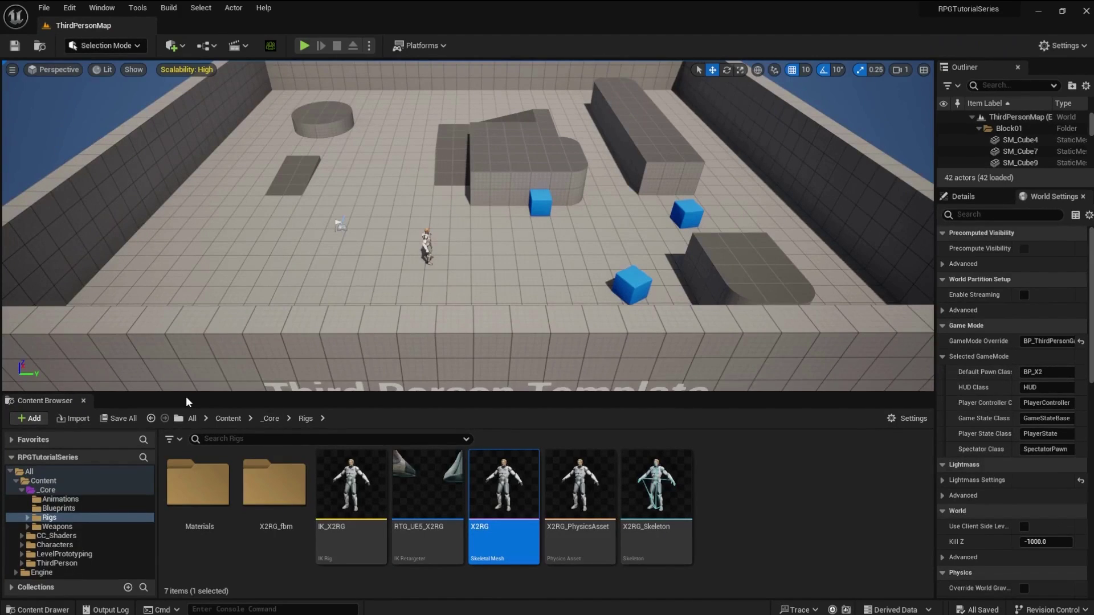
Open the BP_X2 blueprint from the _Core/Blueprints folder and show its character in the 3D preview
{"action": "left_click", "coordinate": [272, 419]}
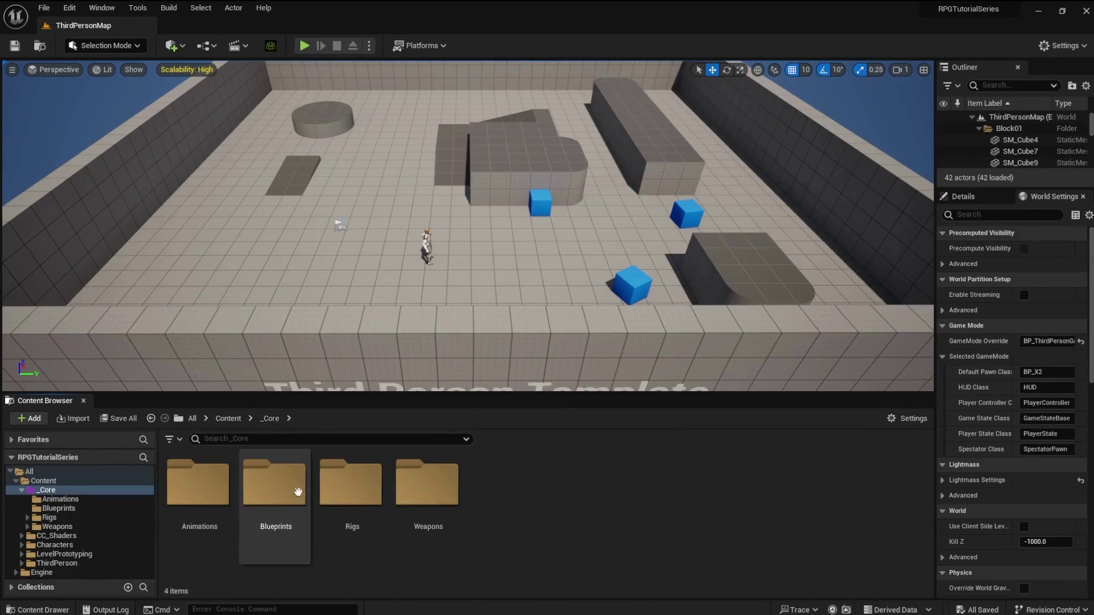
{"action": "double_click", "coordinate": [274, 483]}
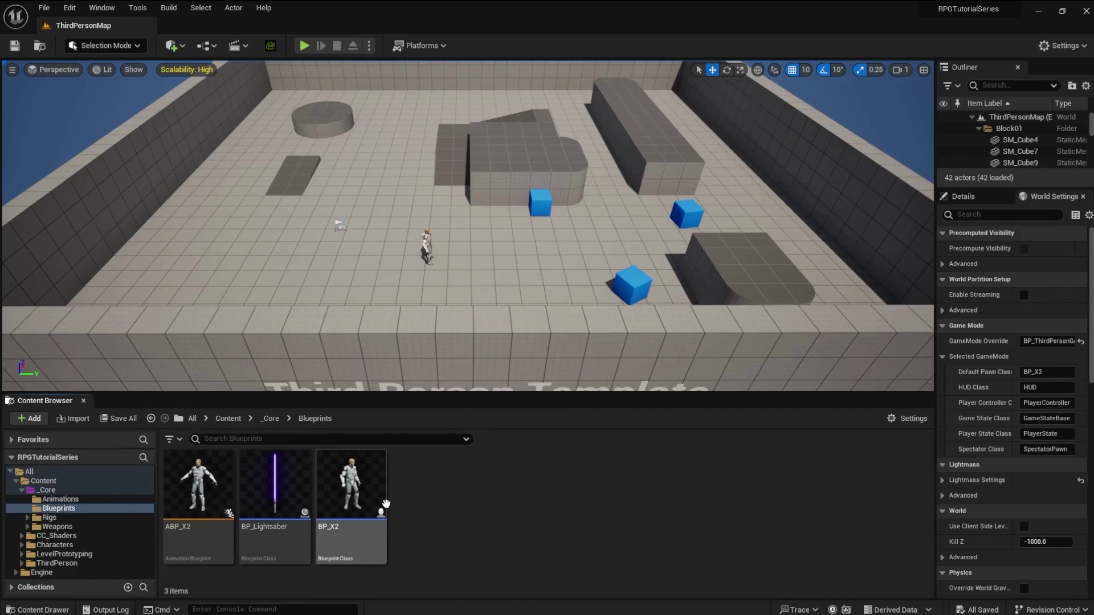
{"action": "double_click", "coordinate": [353, 558]}
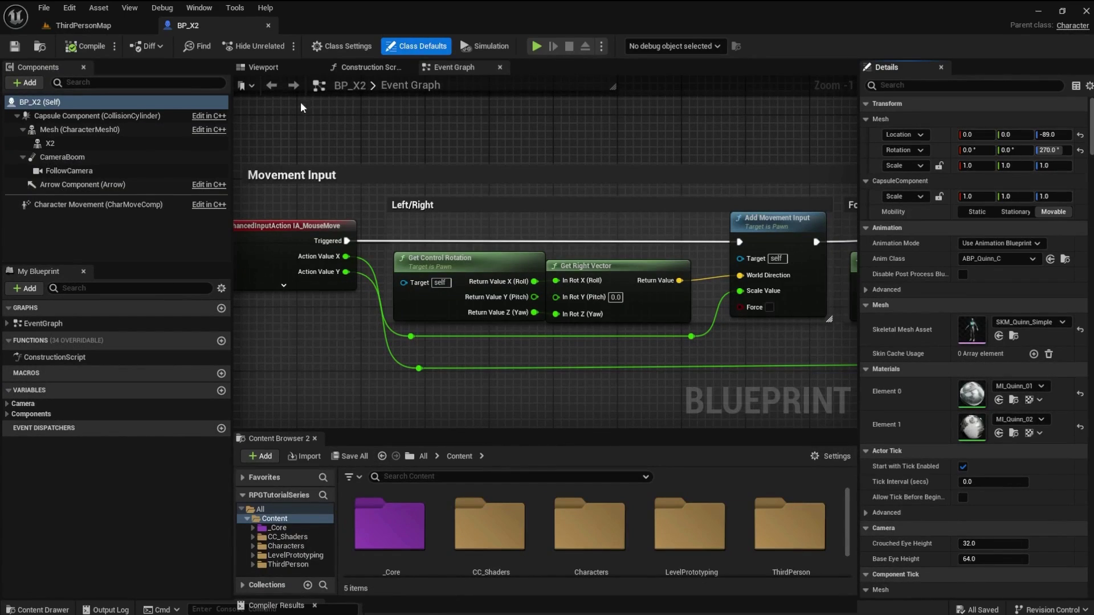
{"action": "left_click", "coordinate": [265, 68]}
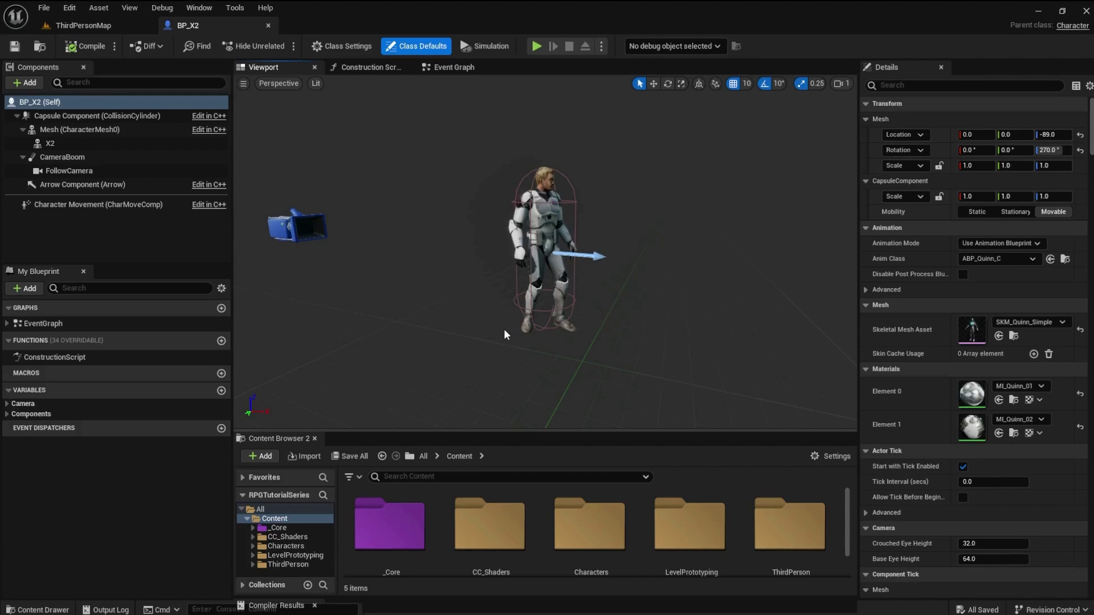
Add a Child Actor component under the X2 mesh component and name it Lightsaber
{"action": "left_click", "coordinate": [66, 145]}
{"action": "left_click", "coordinate": [33, 82]}
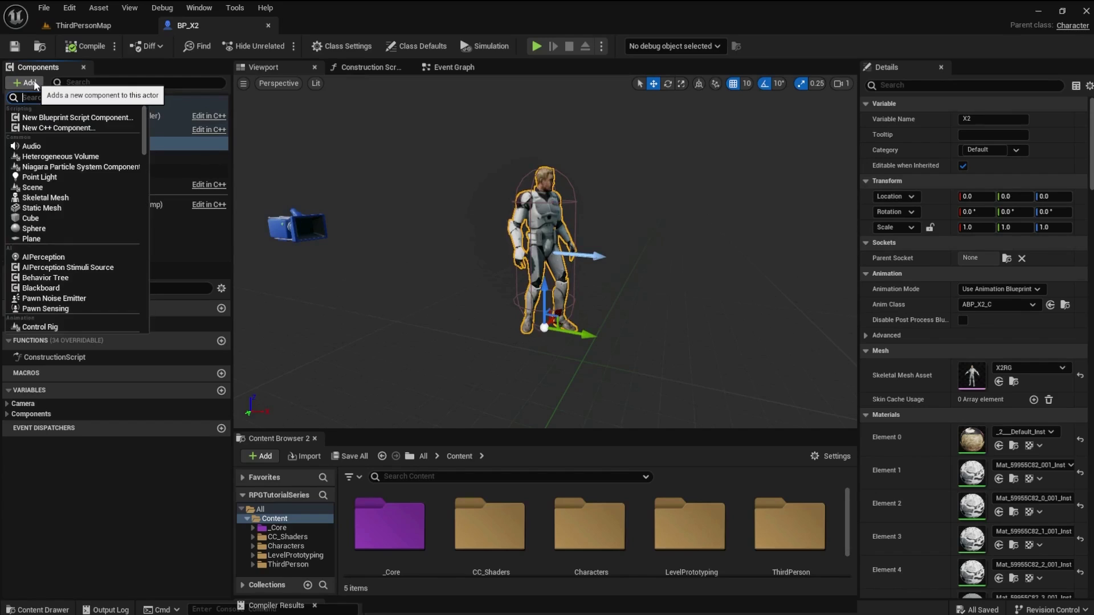
{"action": "type", "text": "child"}
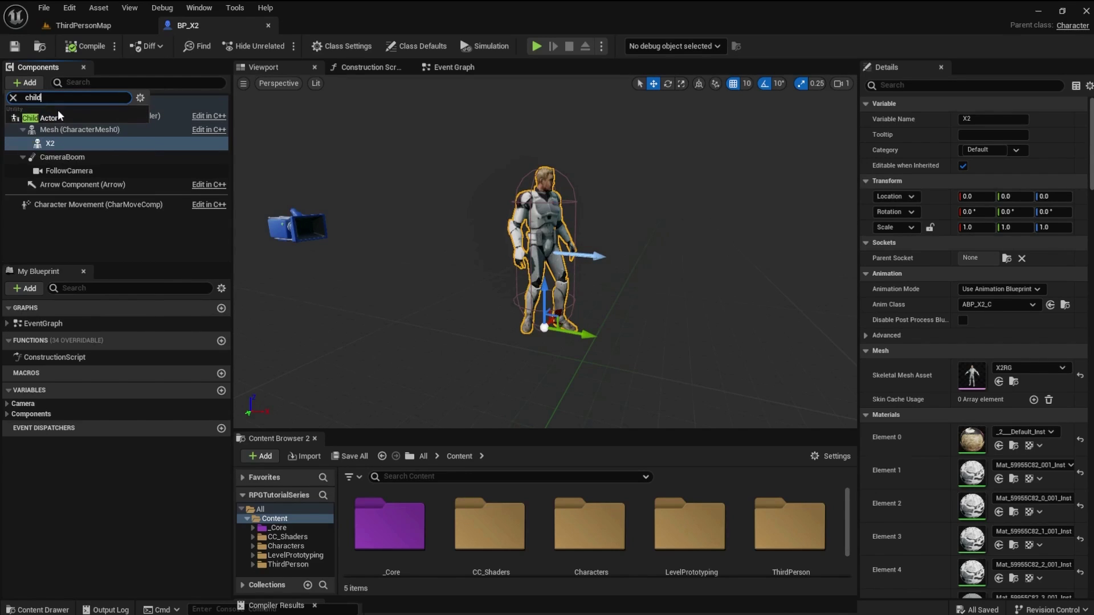
{"action": "left_click", "coordinate": [59, 118]}
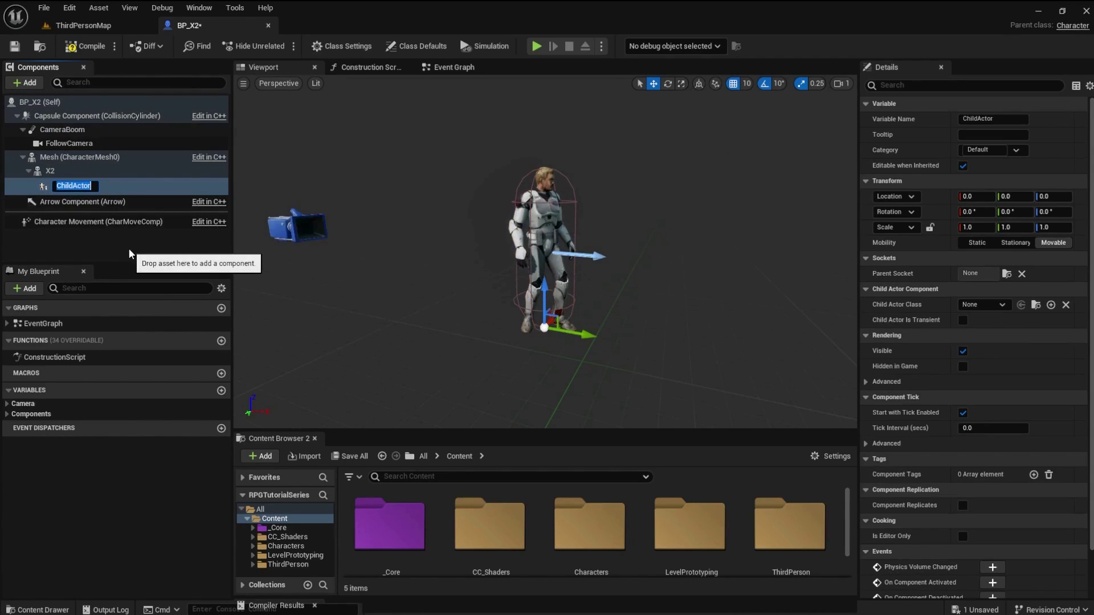
{"action": "type", "text": "Light"}
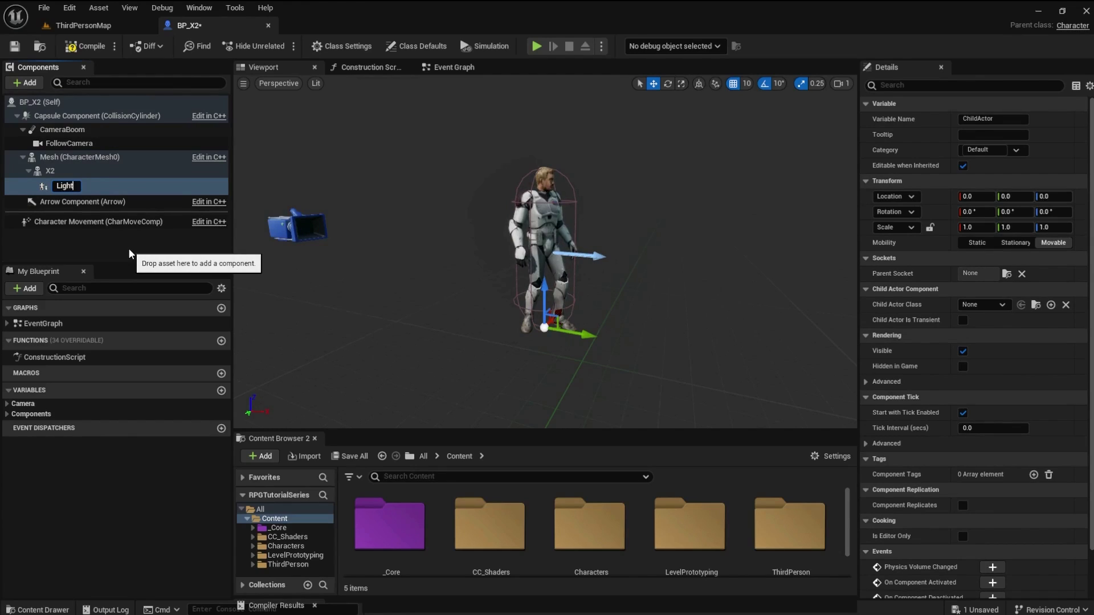
{"action": "type", "text": "saber"}
{"action": "key", "text": "Return"}
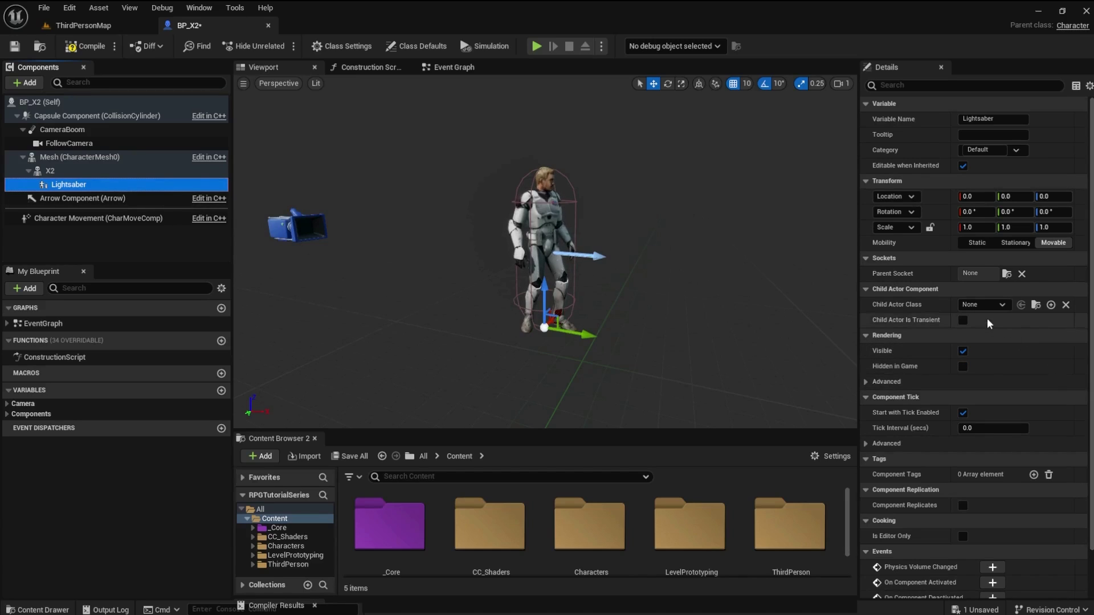
Set the Lightsaber component's child actor class to BP_Lightsaber and its parent socket to WeaponSocket
{"action": "left_click", "coordinate": [998, 305]}
{"action": "type", "text": "bp"}
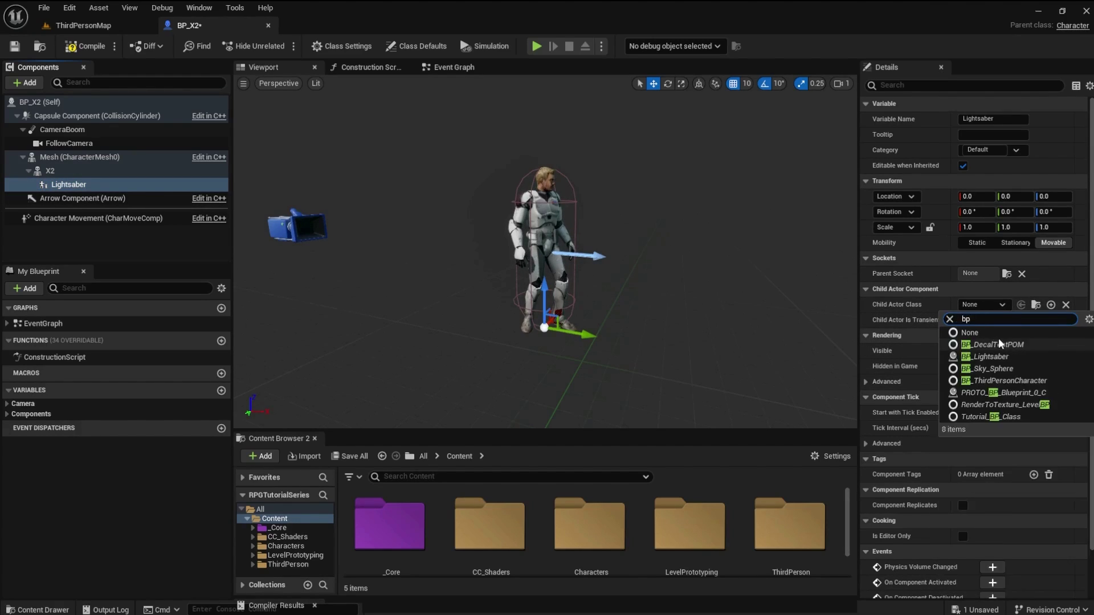
{"action": "left_click", "coordinate": [972, 357]}
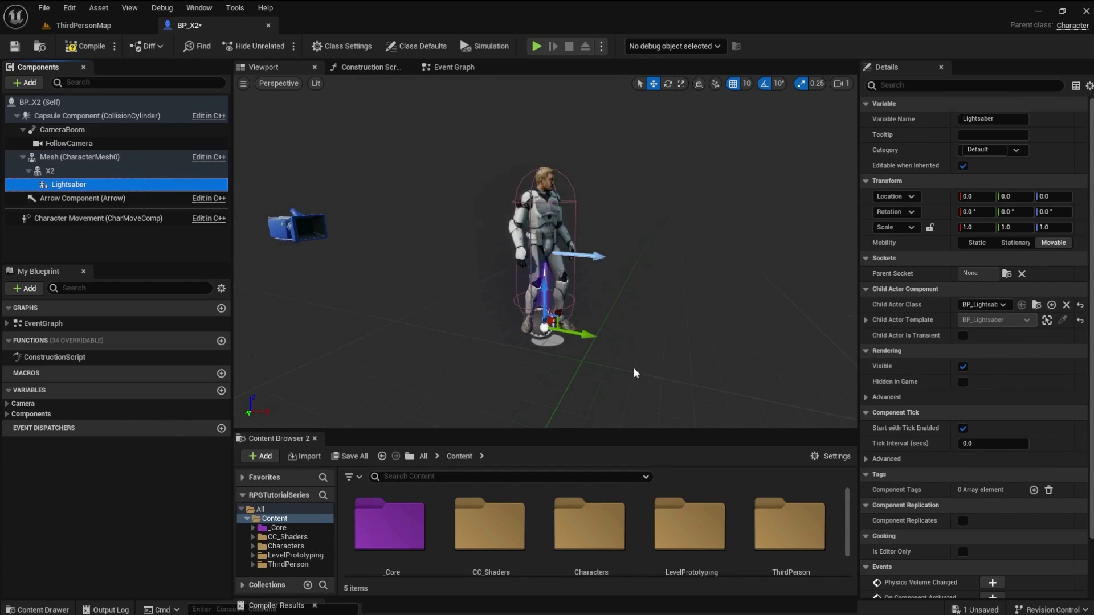
{"action": "left_click_drag", "start_coordinate": [633, 370], "coordinate": [660, 371], "text": "alt"}
{"action": "left_click", "coordinate": [1007, 275]}
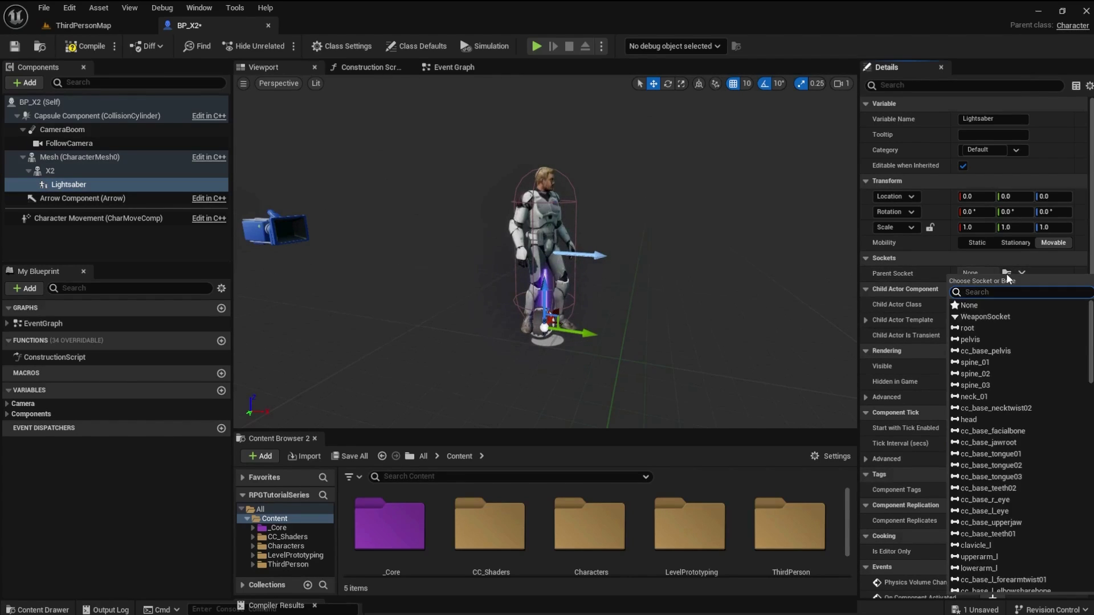
{"action": "type", "text": "we"}
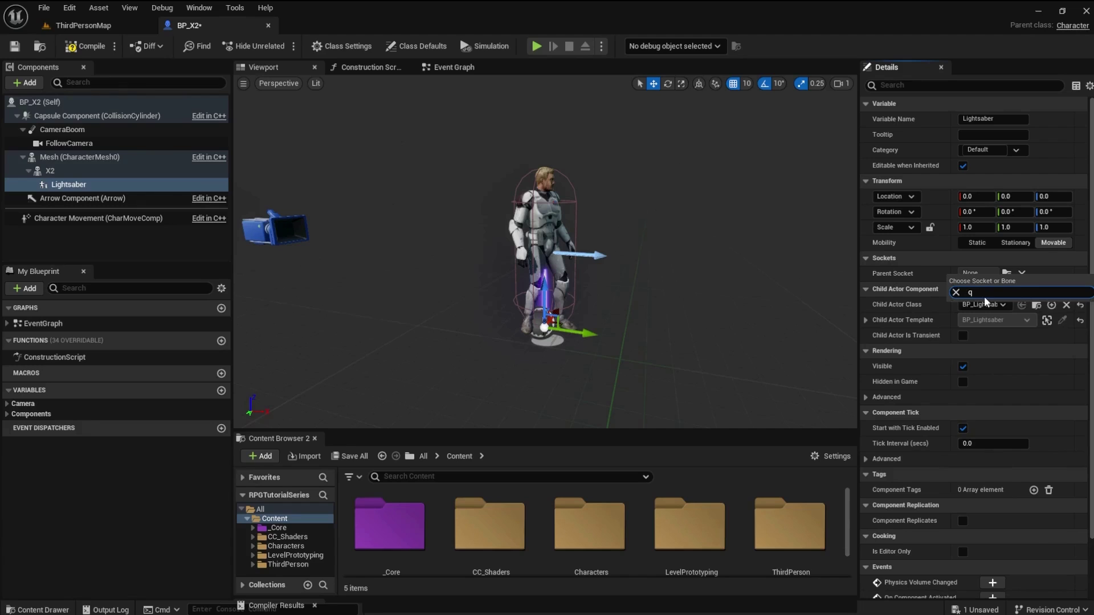
{"action": "left_click", "coordinate": [985, 305]}
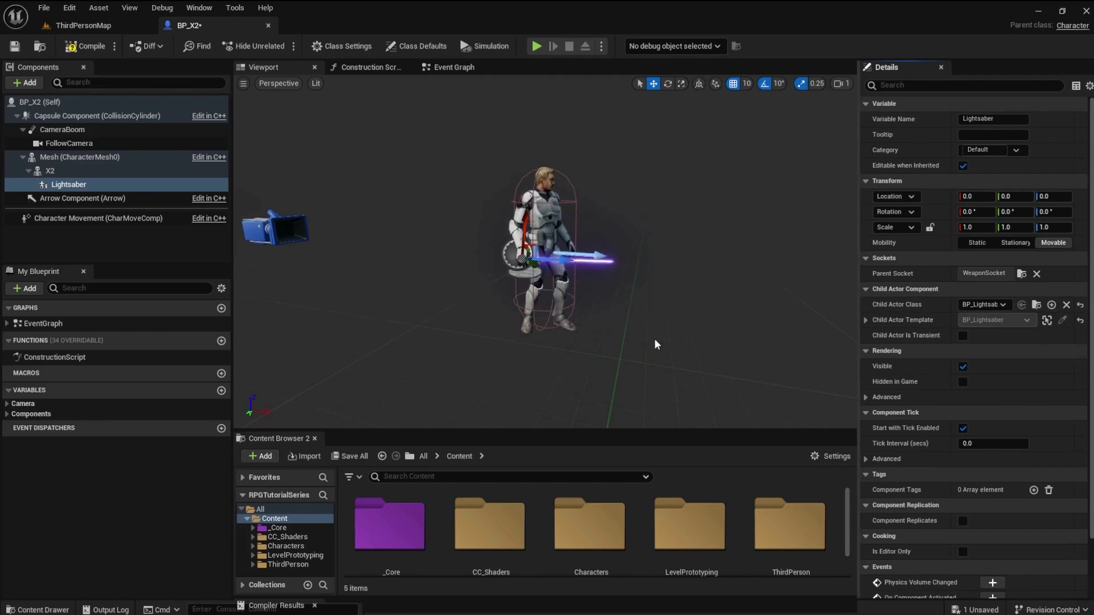
Inspect how the lightsaber sits in the character's right hand and save BP_X2
{"action": "right_click_drag", "start_coordinate": [635, 349], "coordinate": [385, 342]}
{"action": "left_click_drag", "start_coordinate": [627, 348], "coordinate": [450, 268], "text": "alt"}
{"action": "key", "text": "f"}
{"action": "left_click_drag", "start_coordinate": [557, 259], "coordinate": [758, 327], "text": "alt"}
{"action": "scroll", "coordinate": [668, 334], "scroll_direction": "down", "scroll_amount": 8}
{"action": "mouse_move", "coordinate": [669, 335]}
{"action": "left_mouse_down", "text": "alt"}
{"action": "mouse_move", "coordinate": [769, 327]}
{"action": "mouse_move", "coordinate": [843, 290]}
{"action": "mouse_move", "coordinate": [598, 333]}
{"action": "mouse_move", "coordinate": [552, 297]}
{"action": "mouse_move", "coordinate": [609, 332]}
{"action": "mouse_move", "coordinate": [668, 333]}
{"action": "left_mouse_up", "text": "alt"}
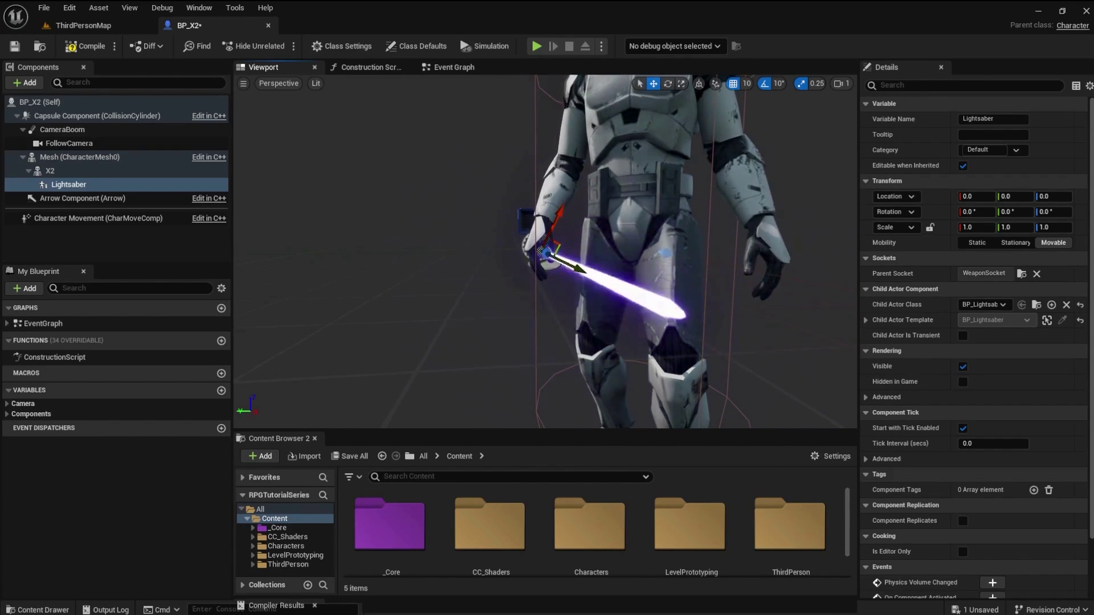
{"action": "left_click", "coordinate": [16, 46]}
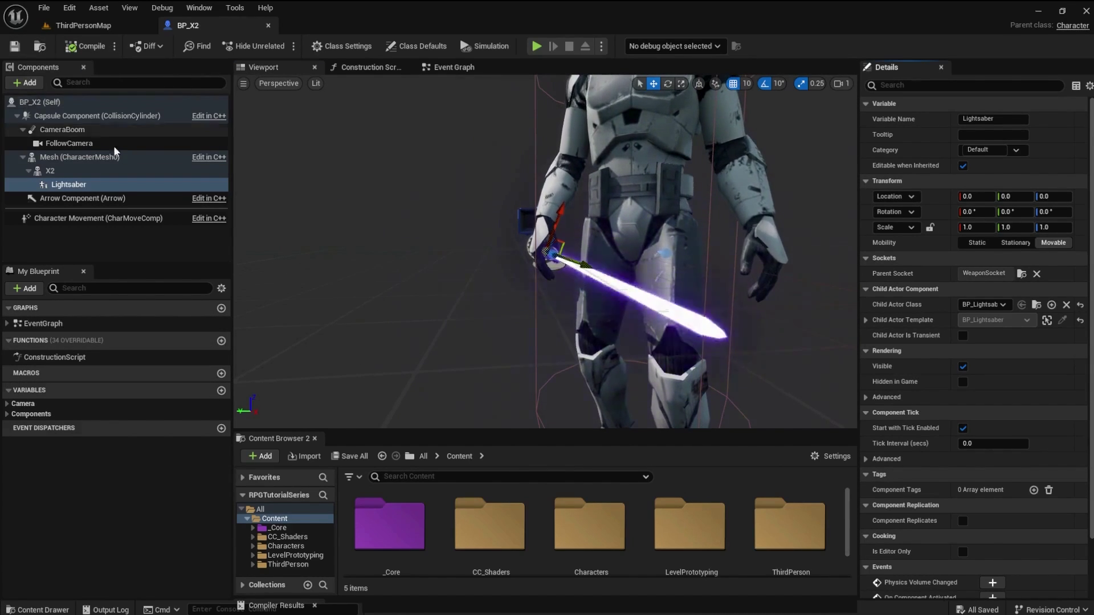
Return to ThirdPersonMap, enlarge the level view and play-test the level, running and jumping with the lightsaber in hand
{"action": "left_click", "coordinate": [73, 25]}
{"action": "left_click_drag", "start_coordinate": [442, 394], "coordinate": [450, 501]}
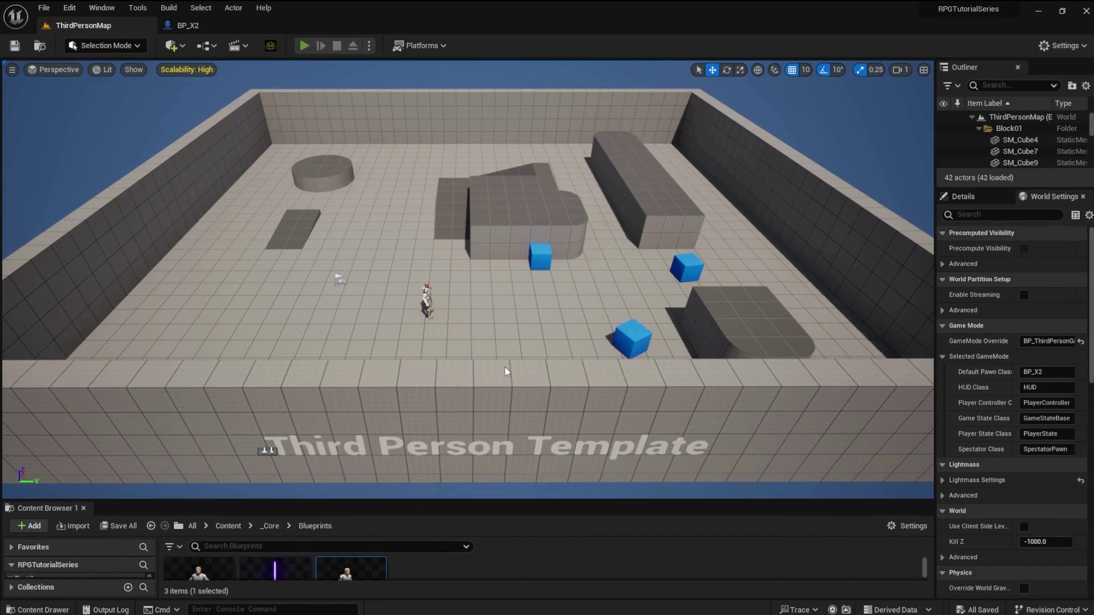
{"action": "key", "text": "alt+p"}
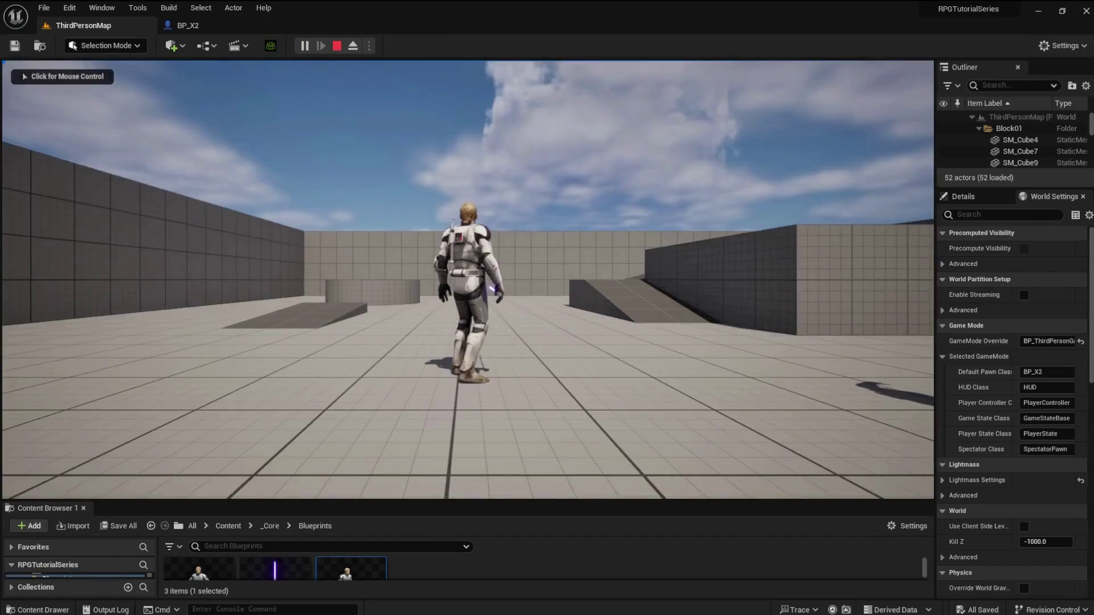
{"action": "left_click", "coordinate": [505, 365]}
{"action": "key", "text": "w"}
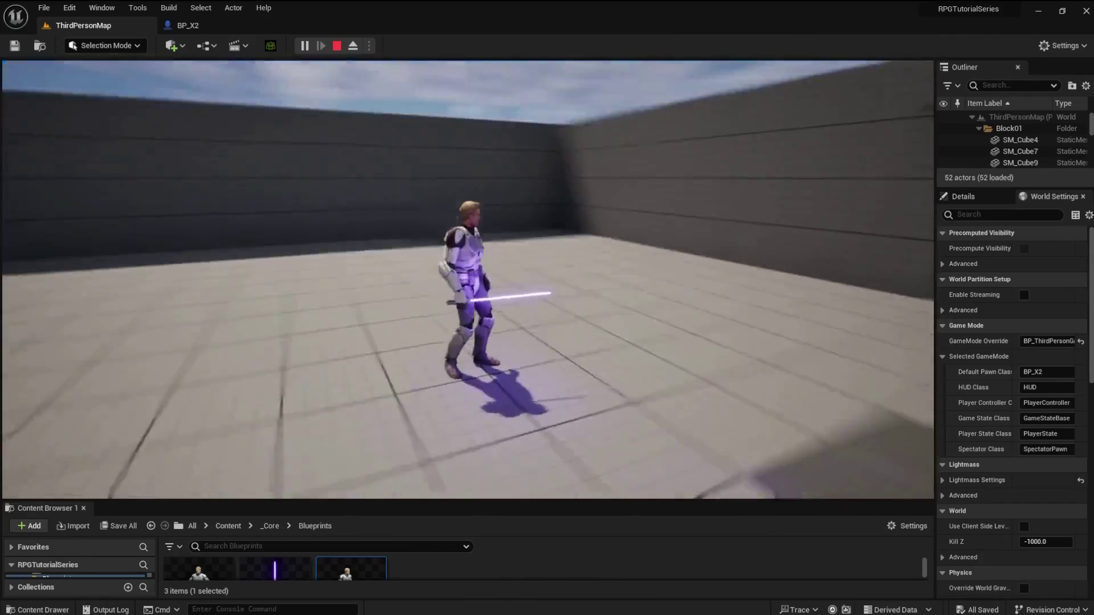
{"action": "key", "text": "w"}
{"action": "key", "text": "space"}
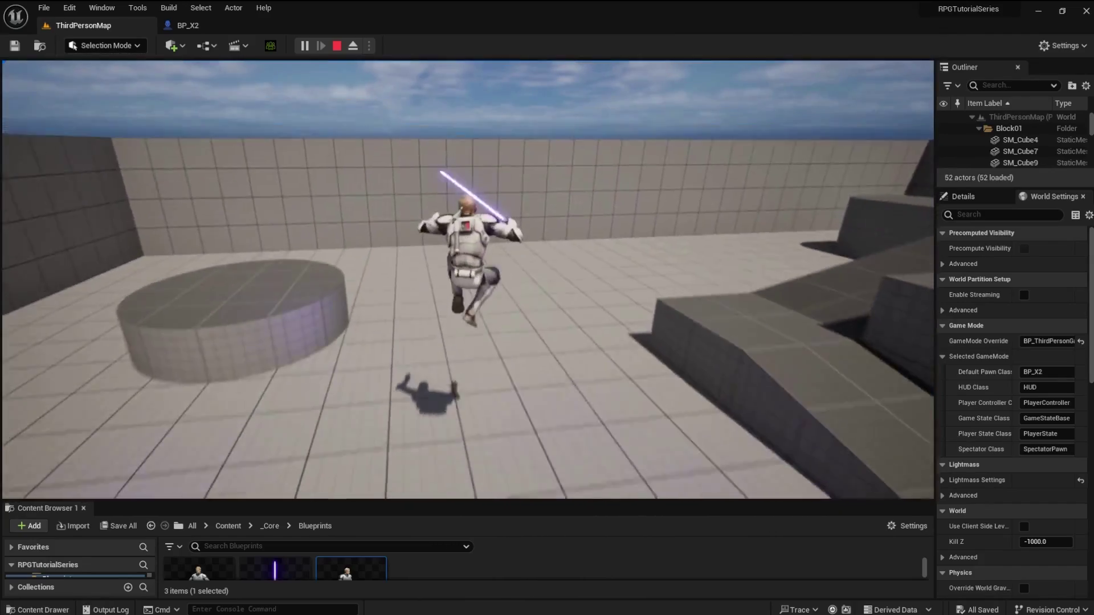
{"action": "key", "text": "space"}
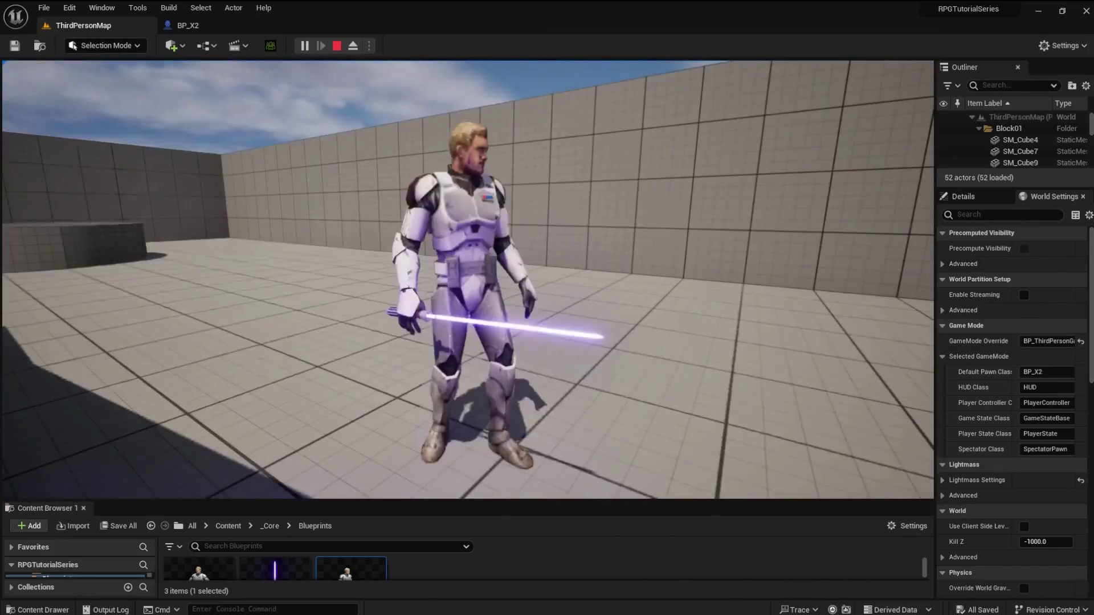
{"action": "key", "text": "w"}
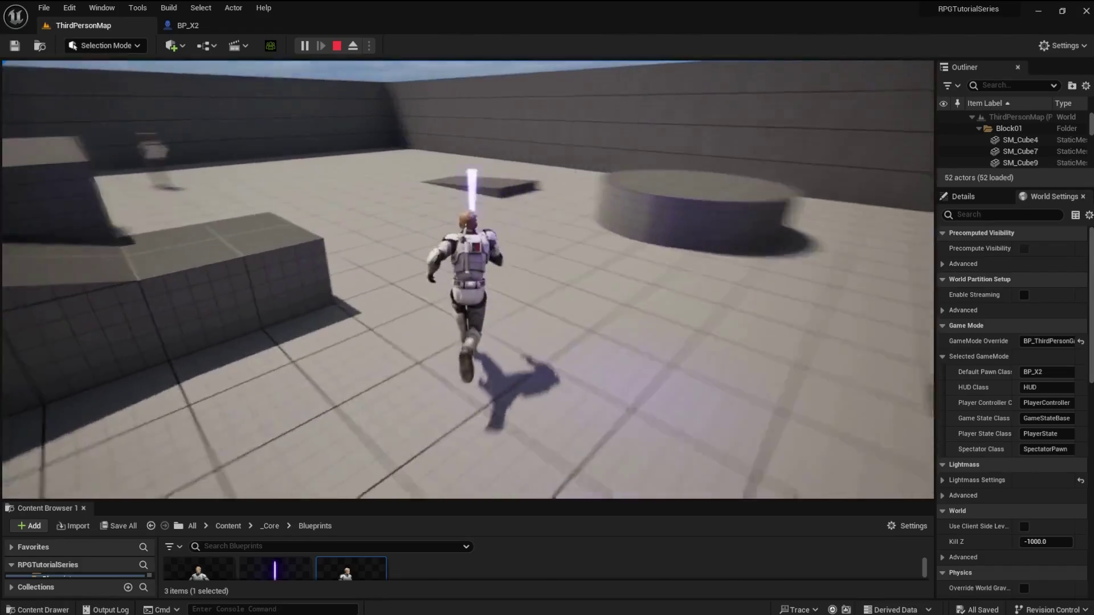